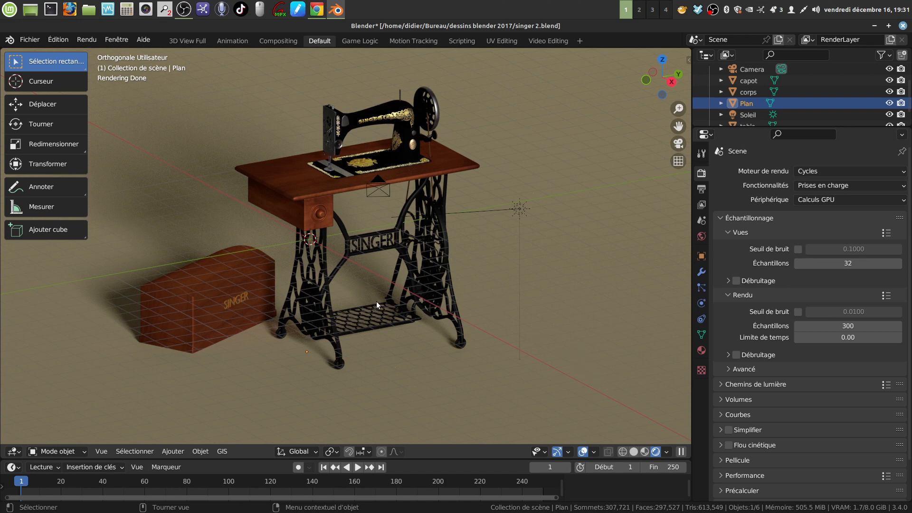
- Examine the sewing machine's geometry in solid viewport shading, including the cast-iron stand, treadle, table and case
left_click(634, 451)
scroll(460, 197, "up", 3)
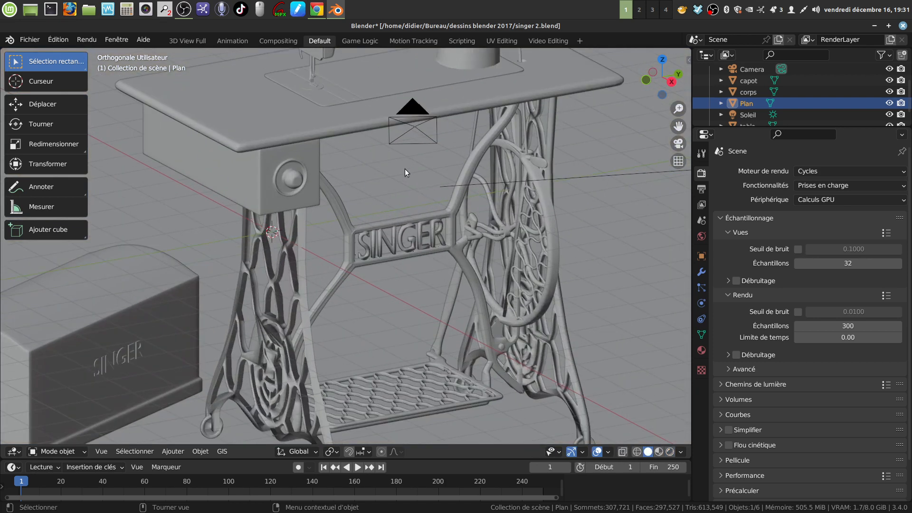
middle_click_drag(404, 169, 426, 262, "shift")
middle_click_drag(321, 202, 327, 267)
scroll(381, 244, "up", 5)
middle_click_drag(381, 245, 362, 274)
scroll(363, 289, "up", 3)
middle_click_drag(246, 325, 335, 204)
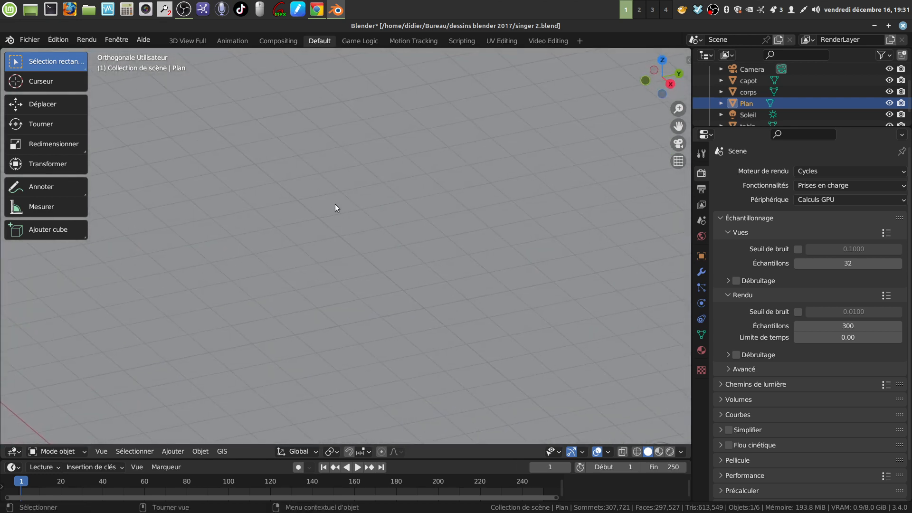
scroll(335, 204, "down", 2)
middle_click_drag(525, 322, 460, 83, "shift")
scroll(442, 58, "up", 2)
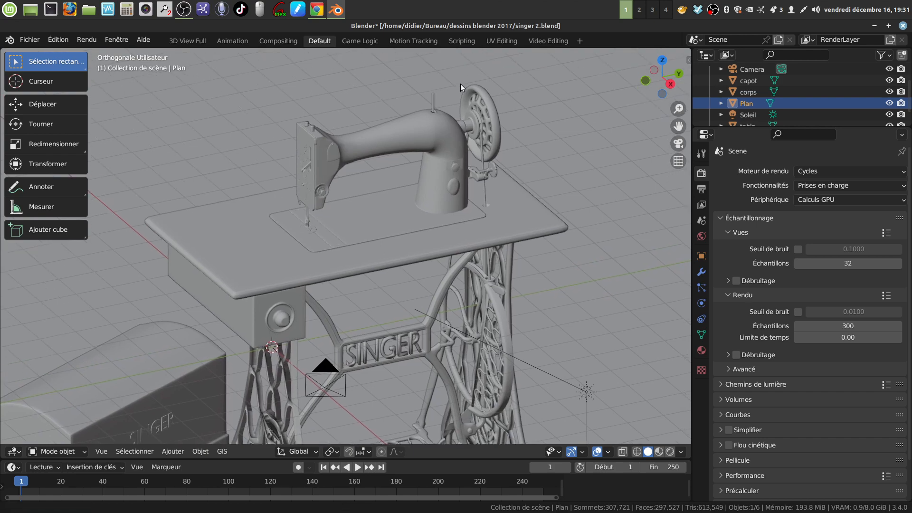
- Examine the textured sewing machine, its stand and the wooden case in rendered viewport shading
left_click(670, 451)
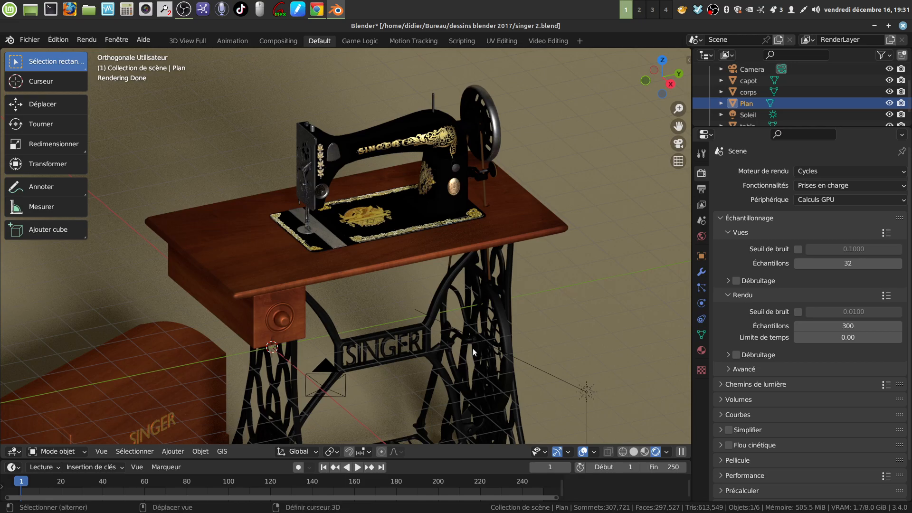
middle_click_drag(472, 349, 481, 254, "shift")
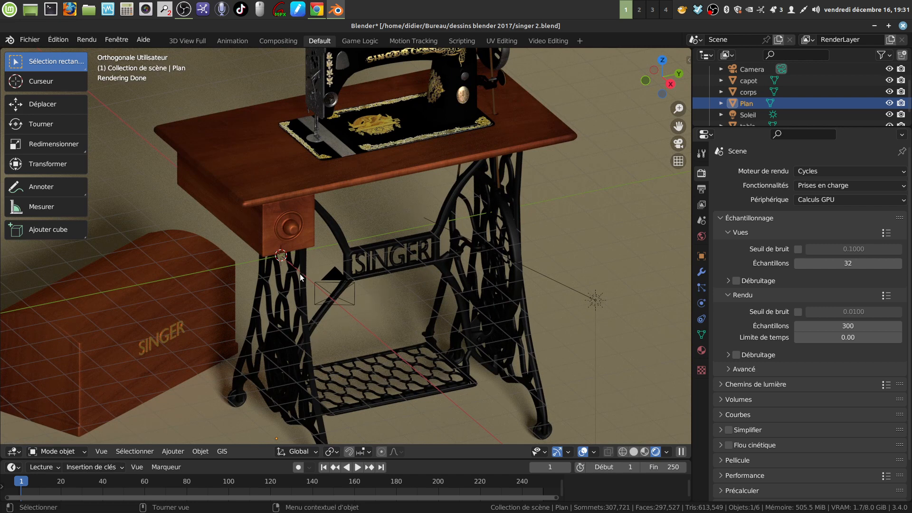
middle_click_drag(404, 313, 410, 295)
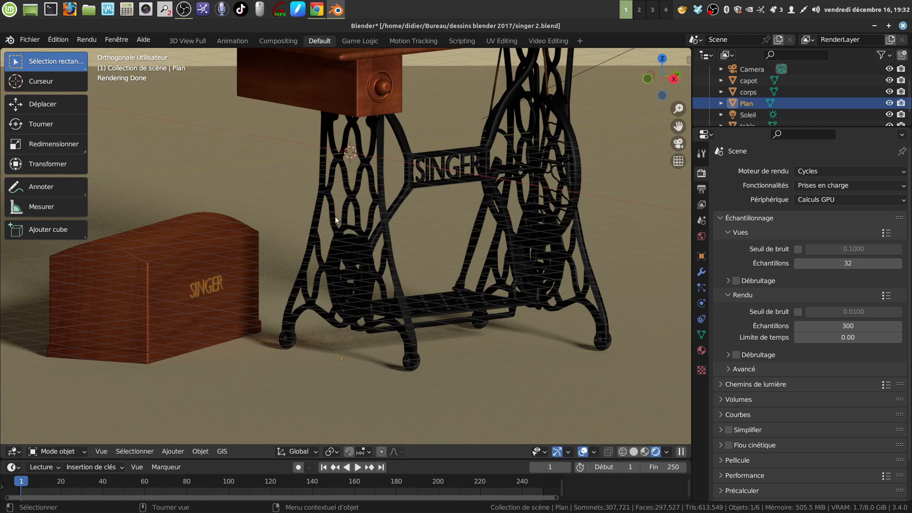
mouse_move(350, 226)
middle_mouse_down()
mouse_move(344, 232)
mouse_move(403, 224)
mouse_move(356, 219)
middle_mouse_up()
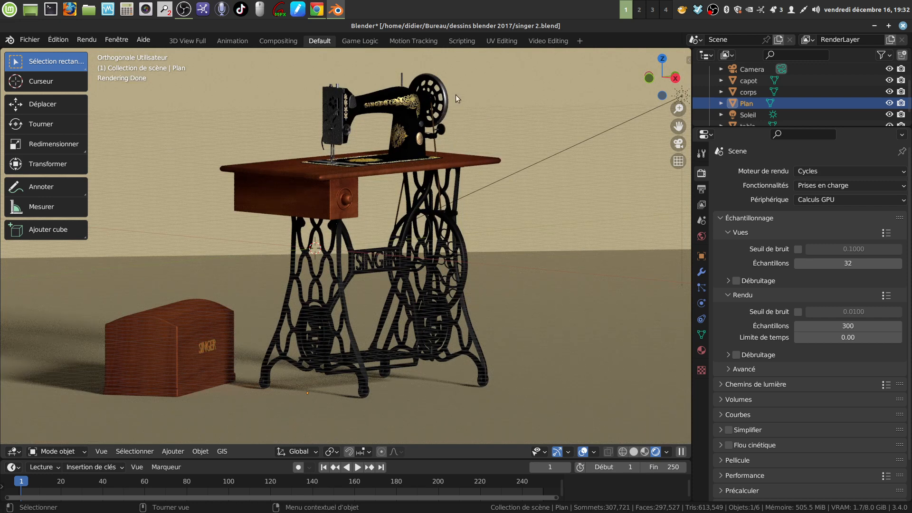
- Close Blender without saving singer 2.blend and open the cailloux folder on the desktop
left_click(901, 26)
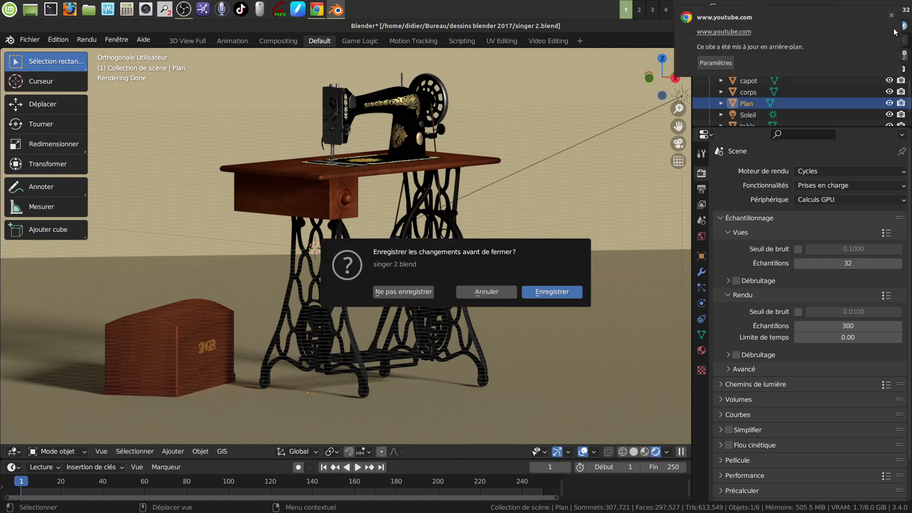
left_click(404, 292)
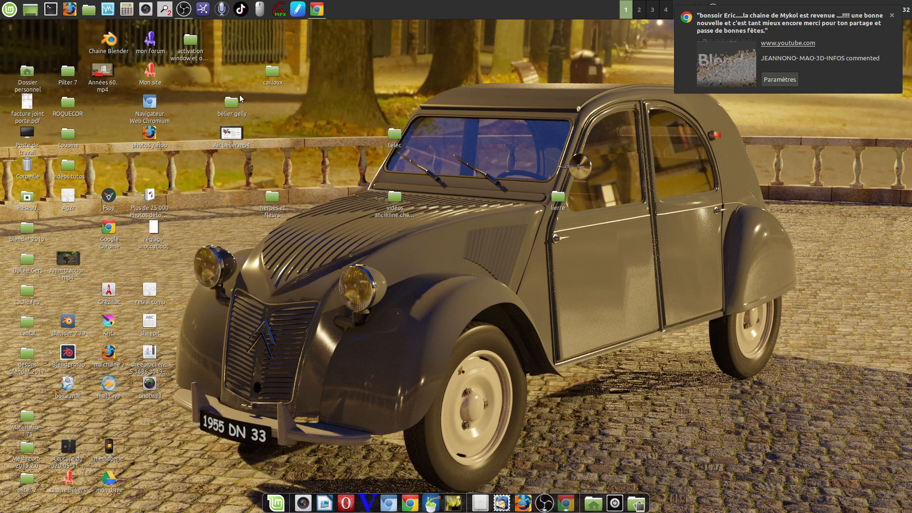
double_click(273, 72)
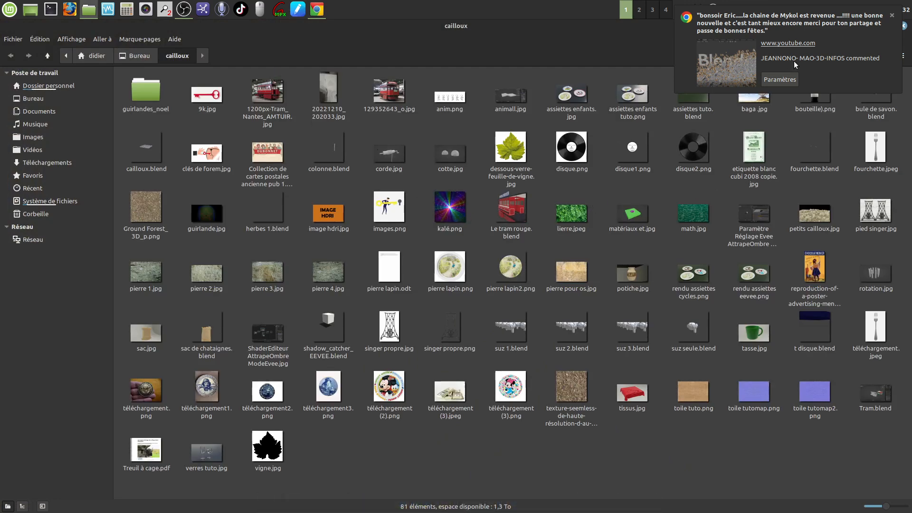
left_click(892, 15)
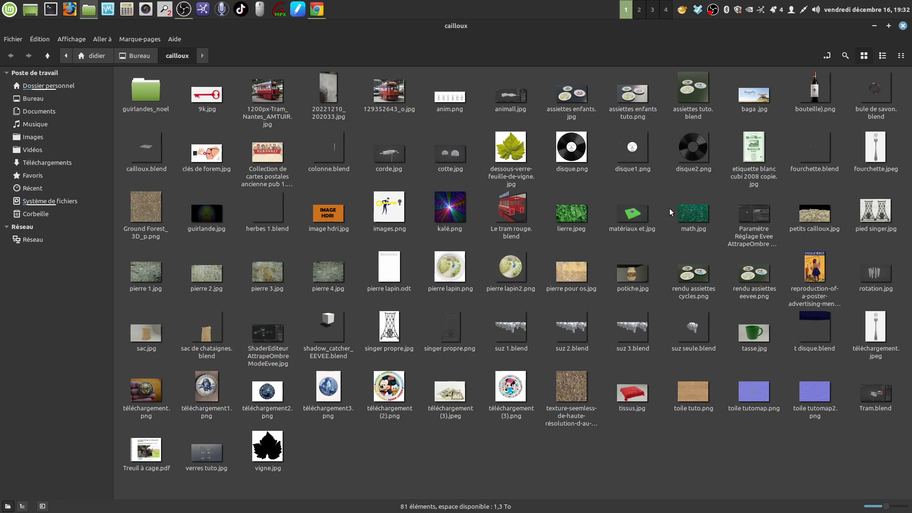
- View the reference photo pied singer.jpg and close it
double_click(875, 209)
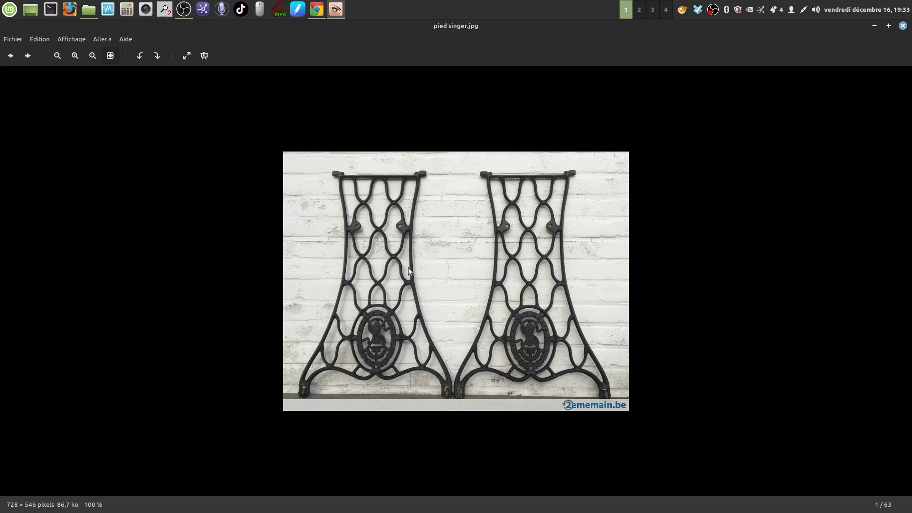
left_click(903, 26)
left_click(586, 178)
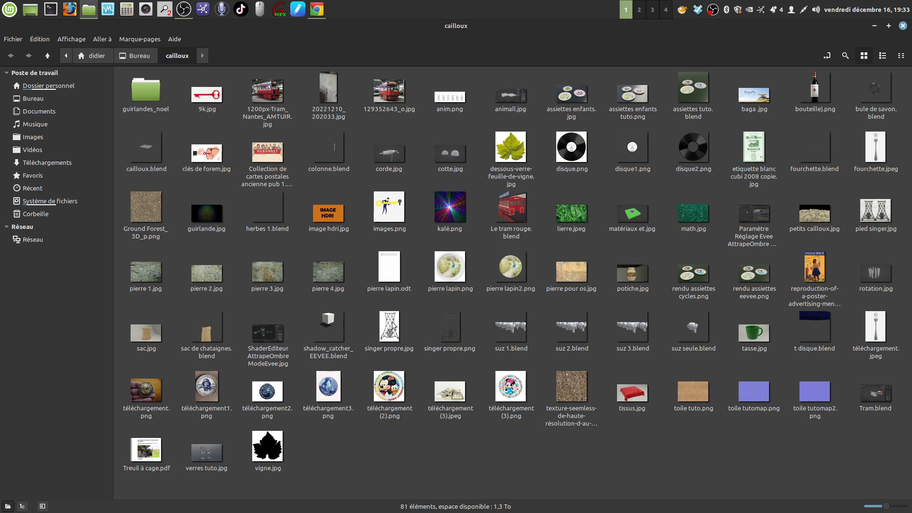
- View the cleaned-up image singer propre.jpg, closing it and the cailloux folder when done
left_click(389, 331)
double_click(389, 331)
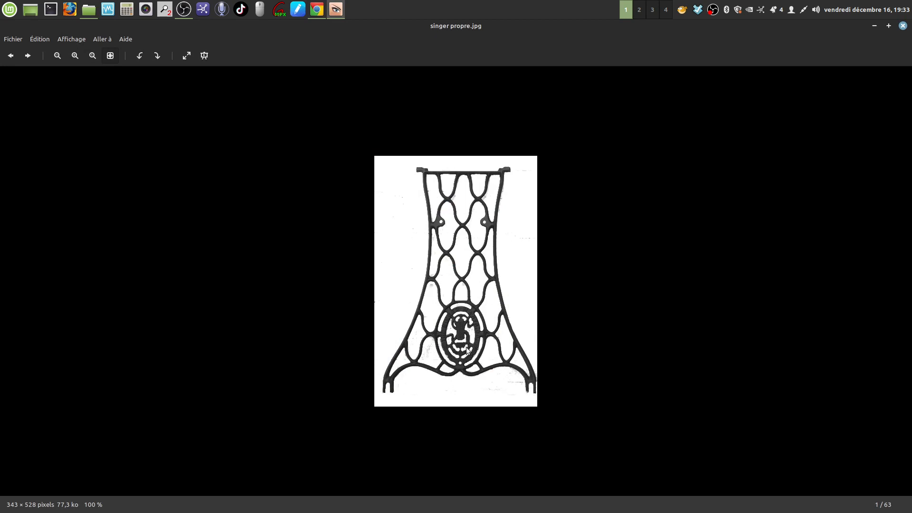
left_click(903, 26)
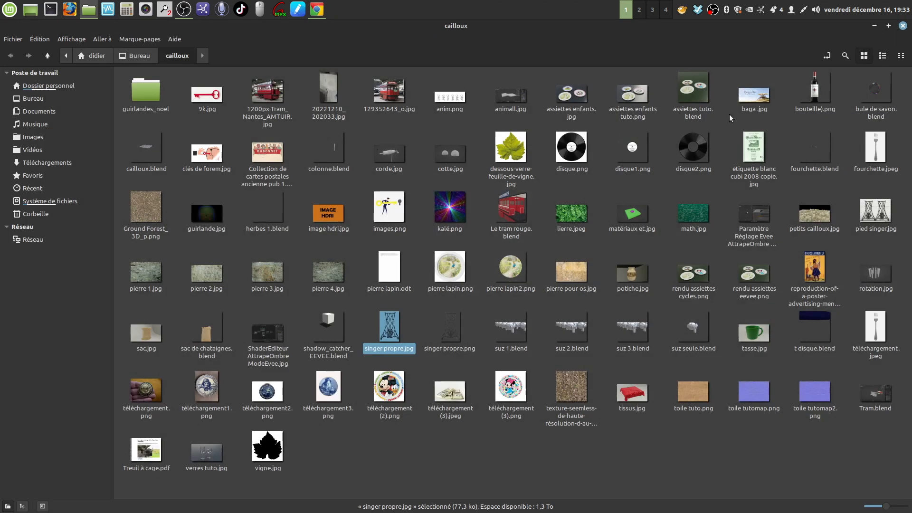
left_click(904, 25)
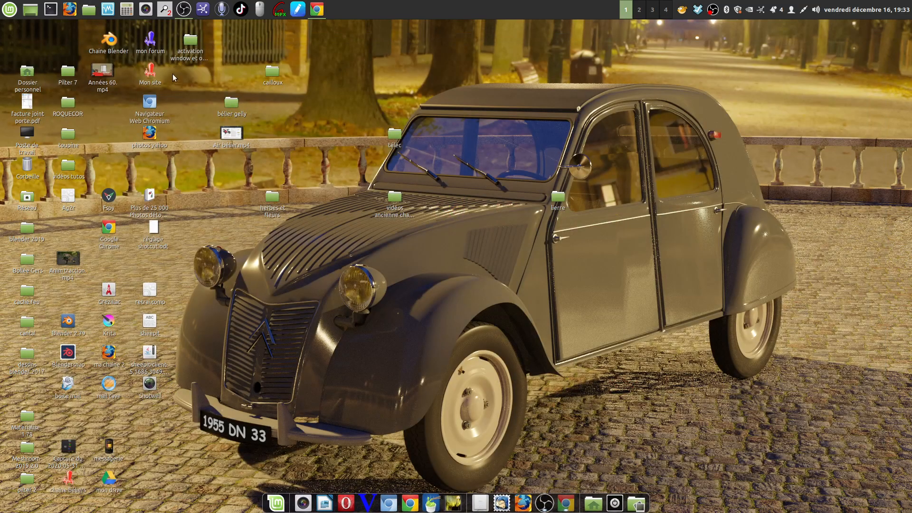
- Permanently delete singer-propre_1.svg and vigne.svg from the téléc folder on the desktop
double_click(394, 133)
left_click(140, 105)
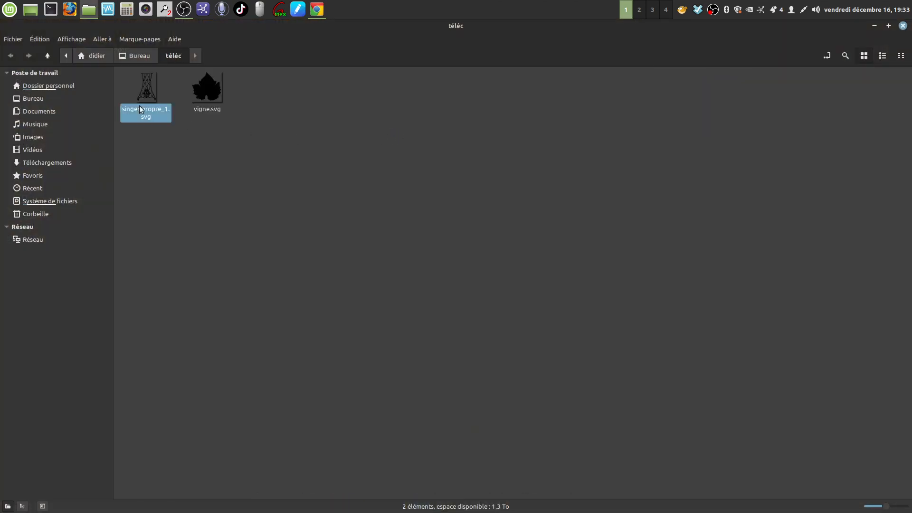
left_click(218, 95, "ctrl")
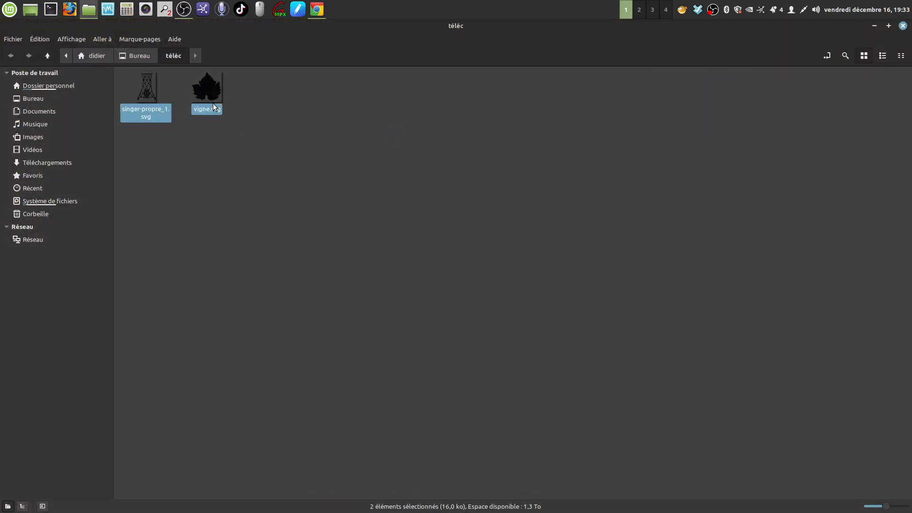
right_click(214, 104)
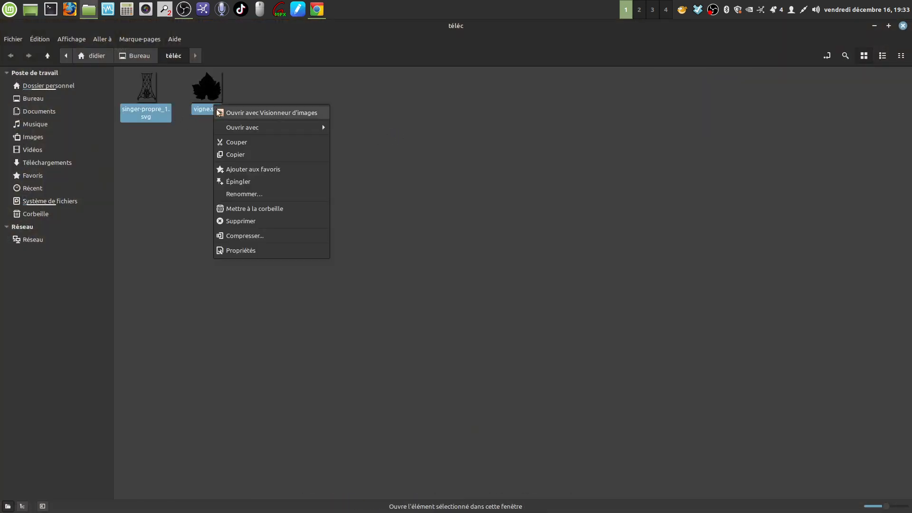
left_click(268, 220)
left_click(490, 309)
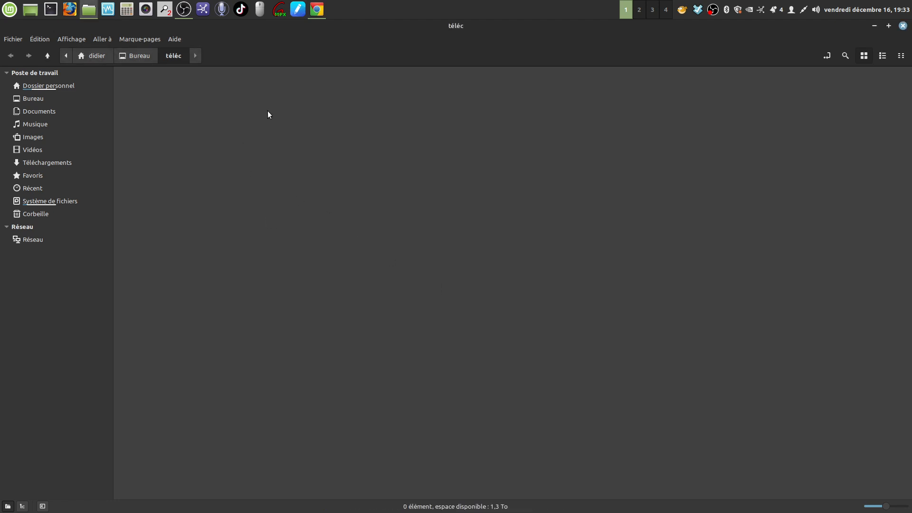
left_click(903, 26)
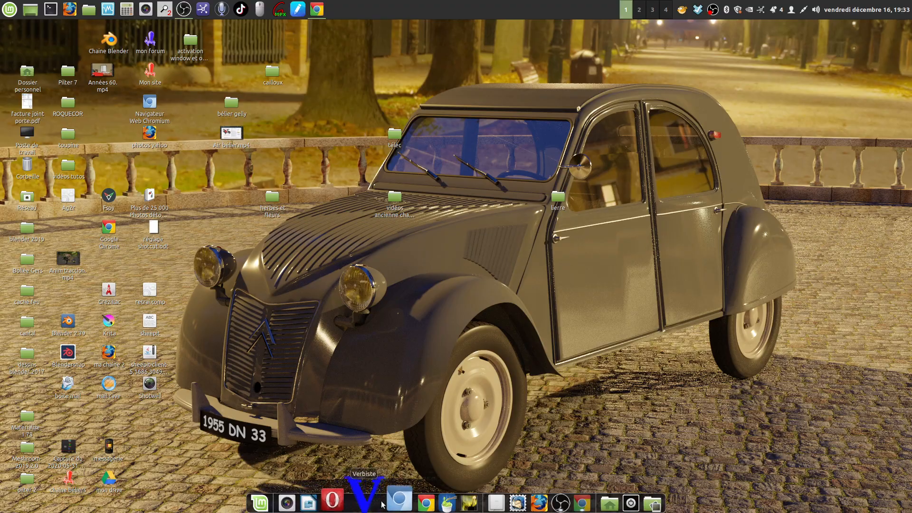
- Switch to Chrome and search Google for "convertisseur jpg en svg"
left_click(426, 503)
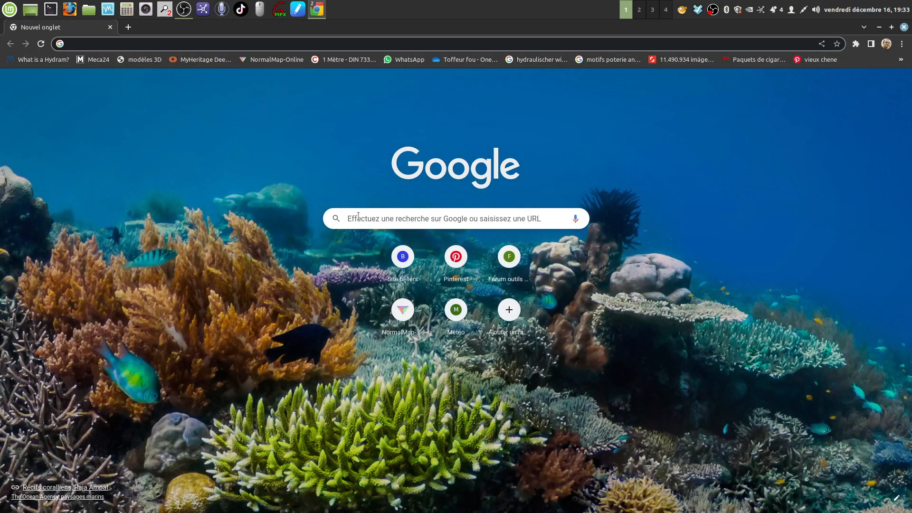
left_click(352, 220)
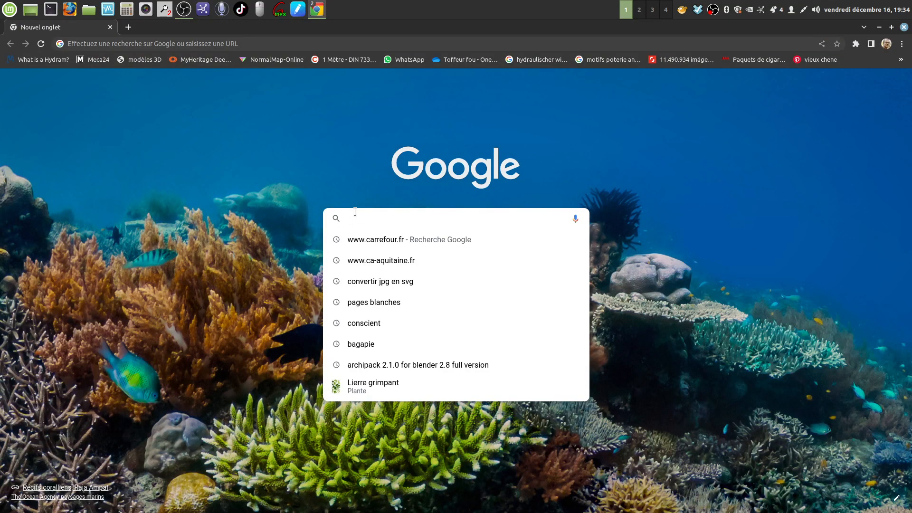
type("conve")
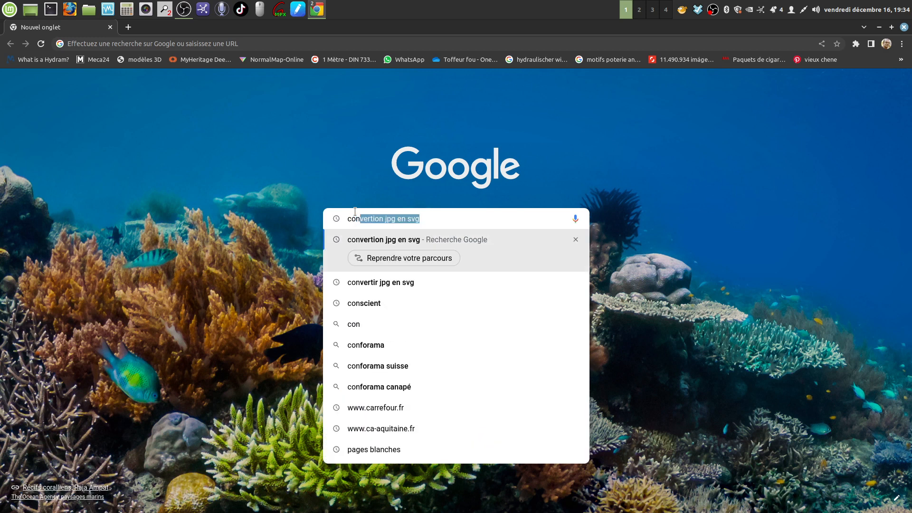
type("rtiss")
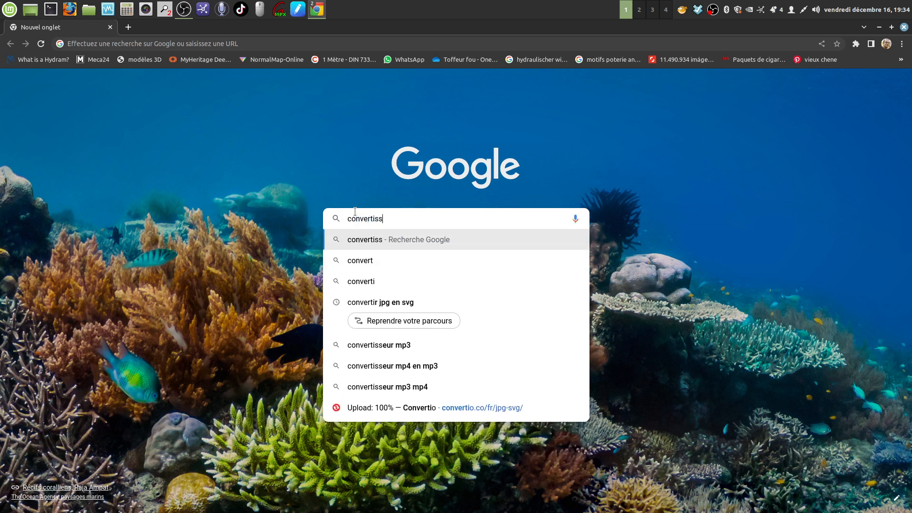
type("eur s")
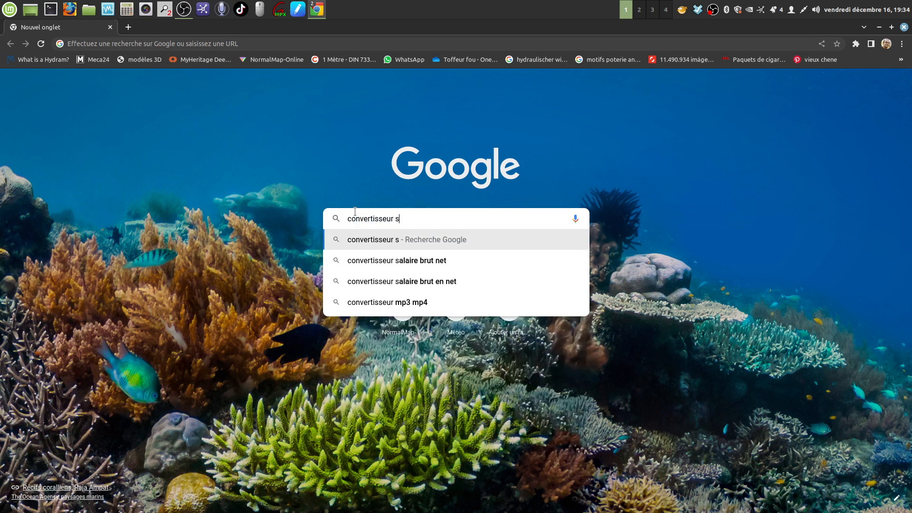
key("BackSpace")
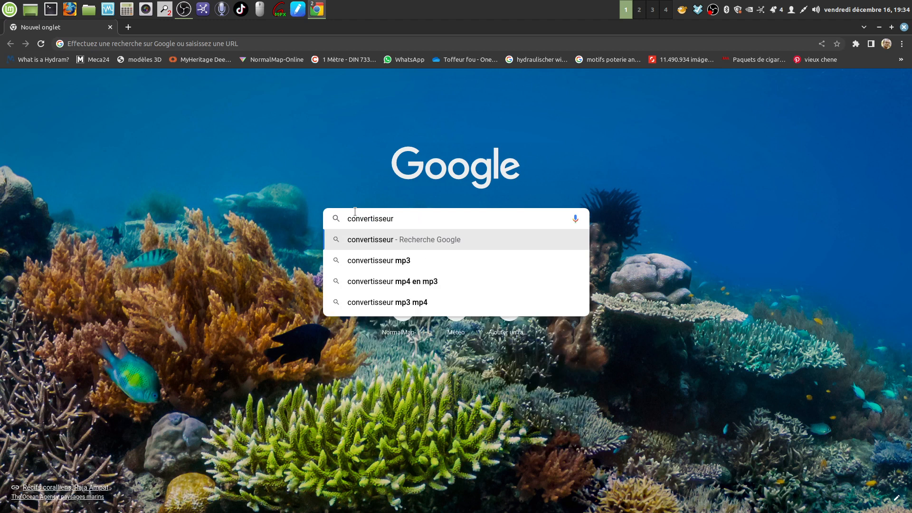
type("jpg e")
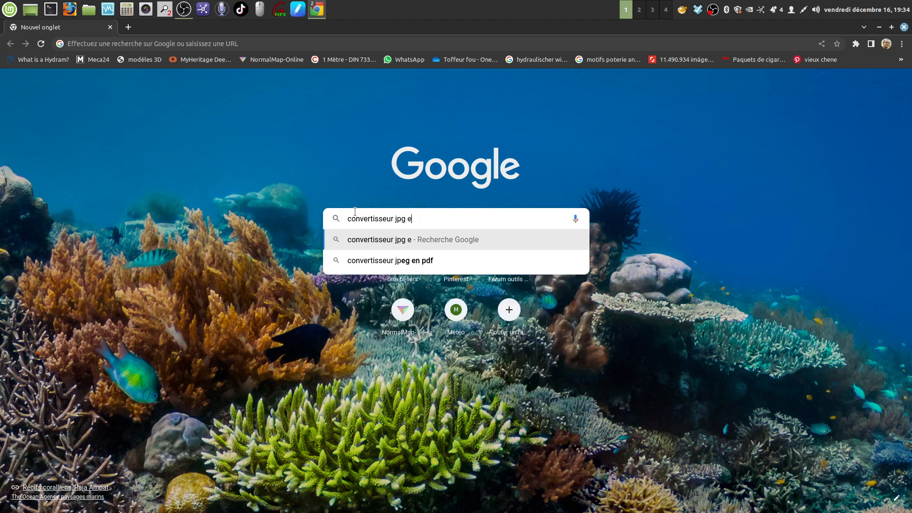
type("n svg")
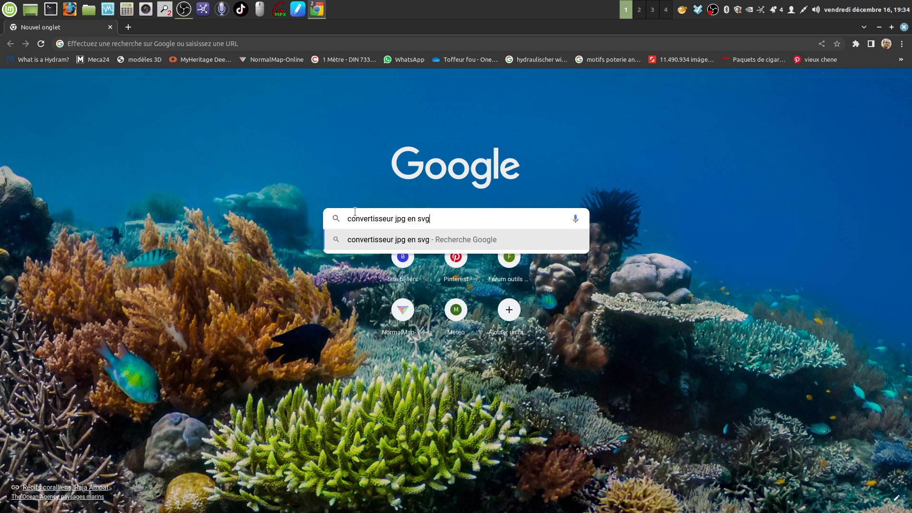
key("Return")
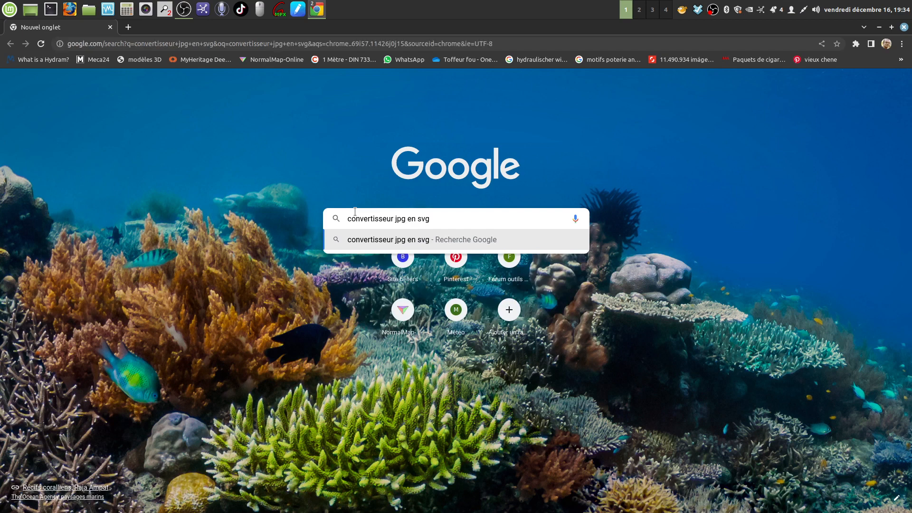
left_click(378, 232)
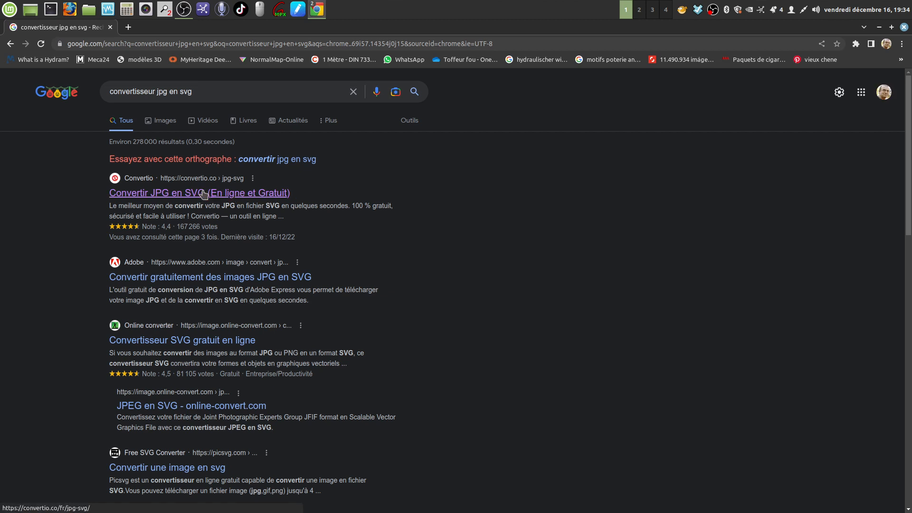
- Open the Convertio JPG to SVG converter and choose singer propre.jpg from the cailloux folder on the desktop
left_click(203, 193)
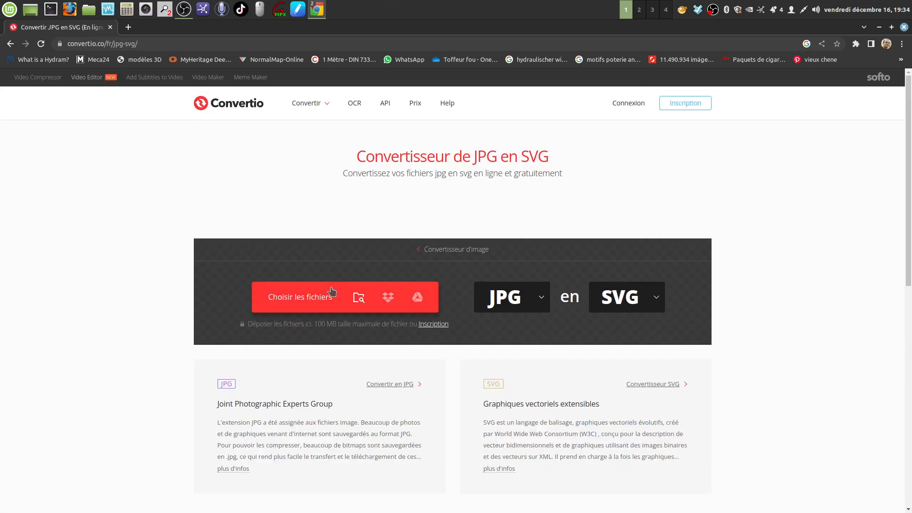
left_click(313, 297)
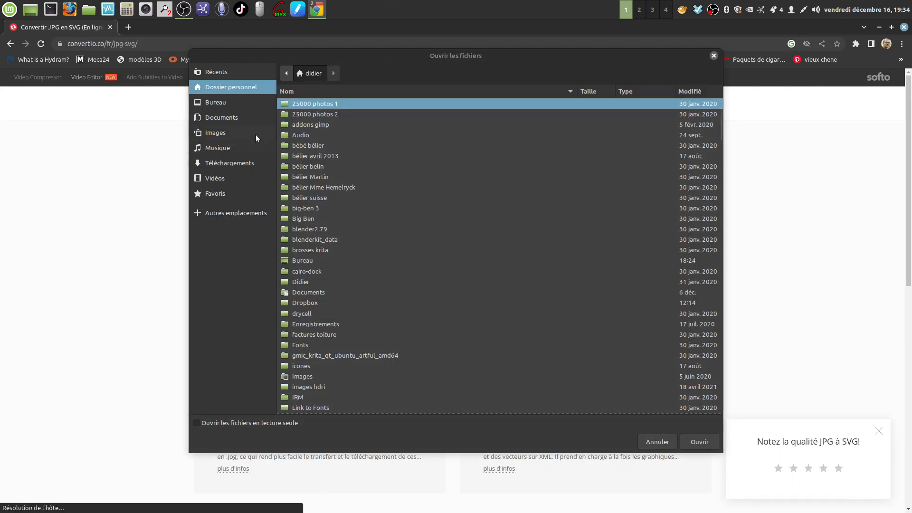
left_click(216, 102)
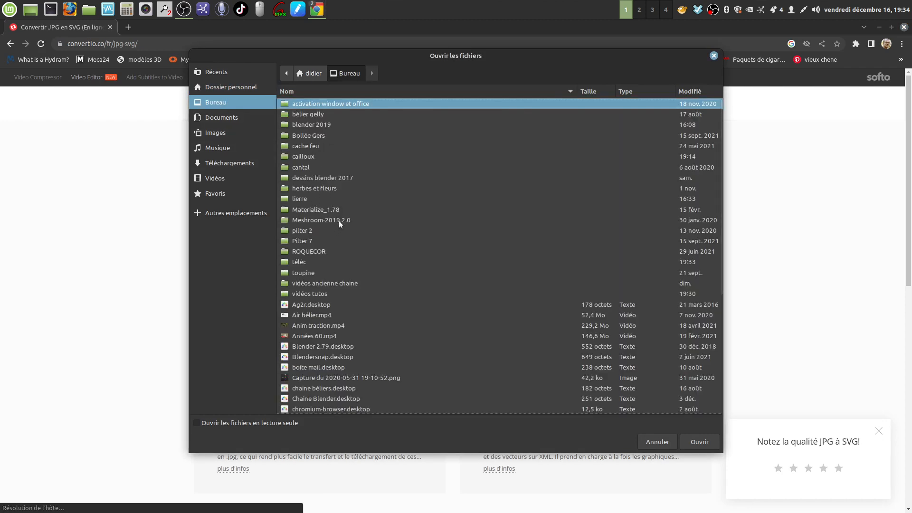
double_click(309, 155)
scroll(387, 318, "down", 5)
scroll(386, 322, "down", 5)
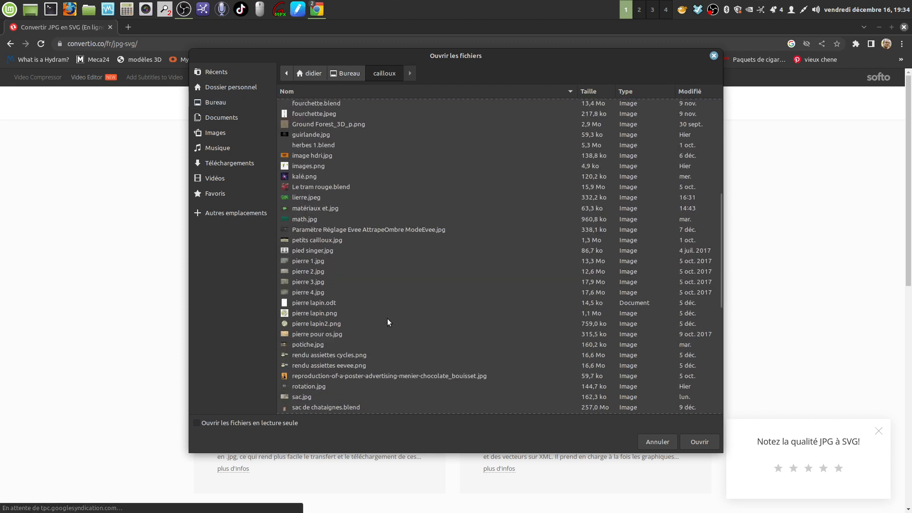
scroll(354, 318, "down", 5)
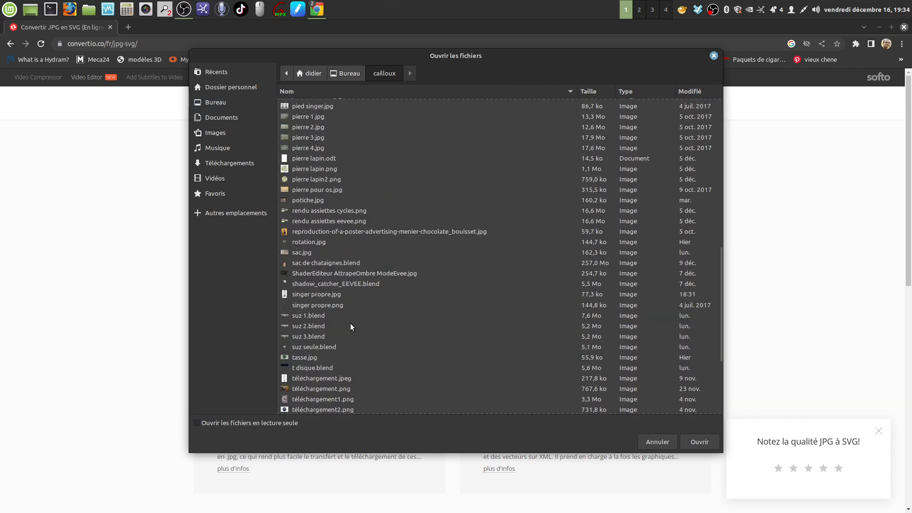
left_click(323, 295)
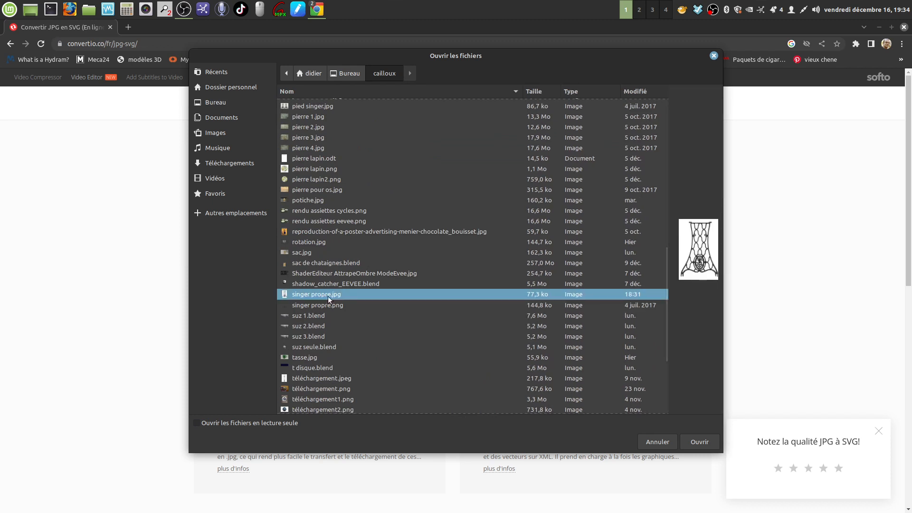
left_click(697, 442)
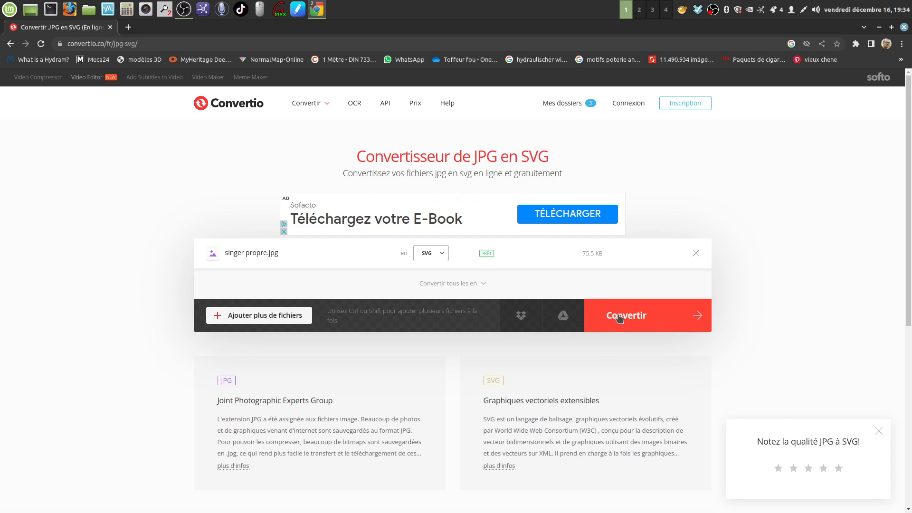
- Convert singer propre.jpg to SVG, download the converted file and close the browser
left_click(619, 316)
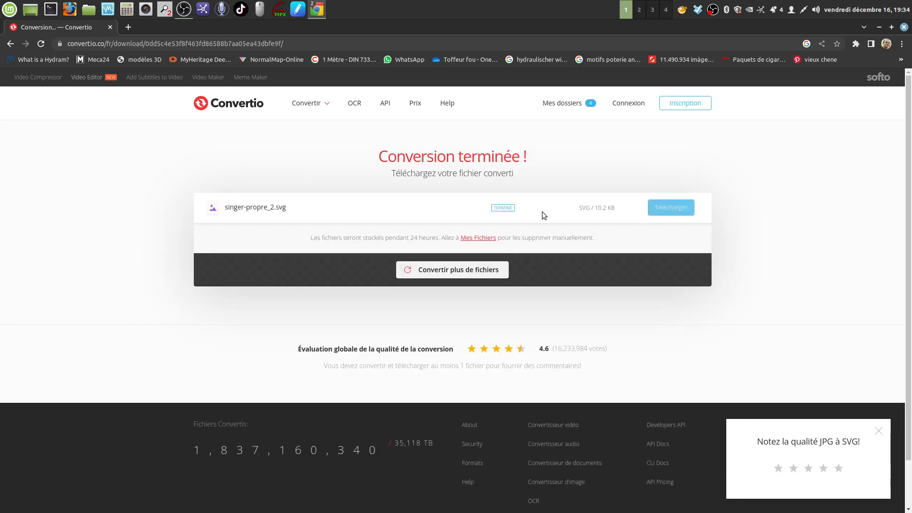
left_click(670, 208)
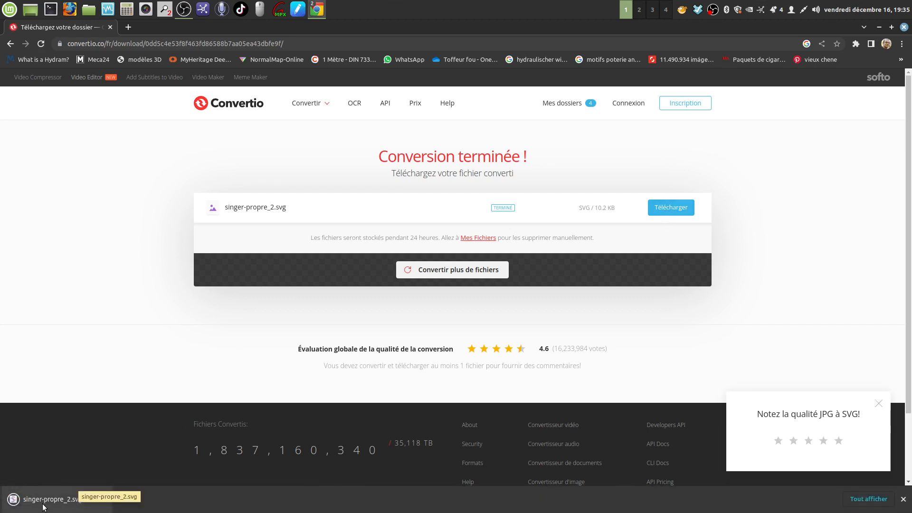
left_click(905, 27)
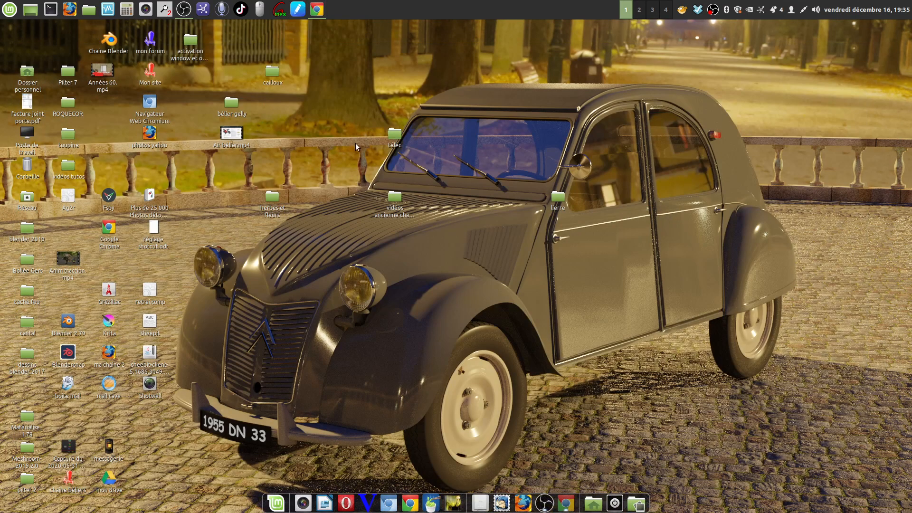
- View singer-propre_2.svg from the téléc folder on the desktop, then close the image and the folder
double_click(395, 136)
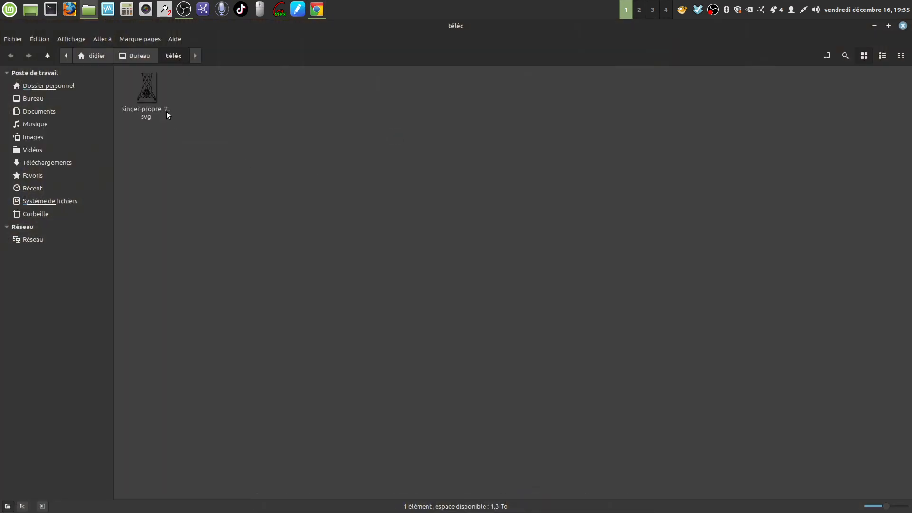
double_click(147, 99)
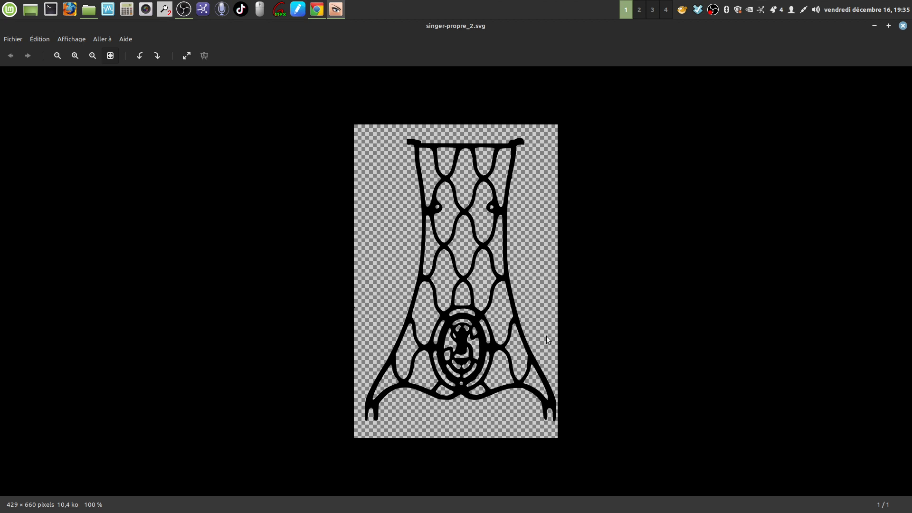
left_click(903, 27)
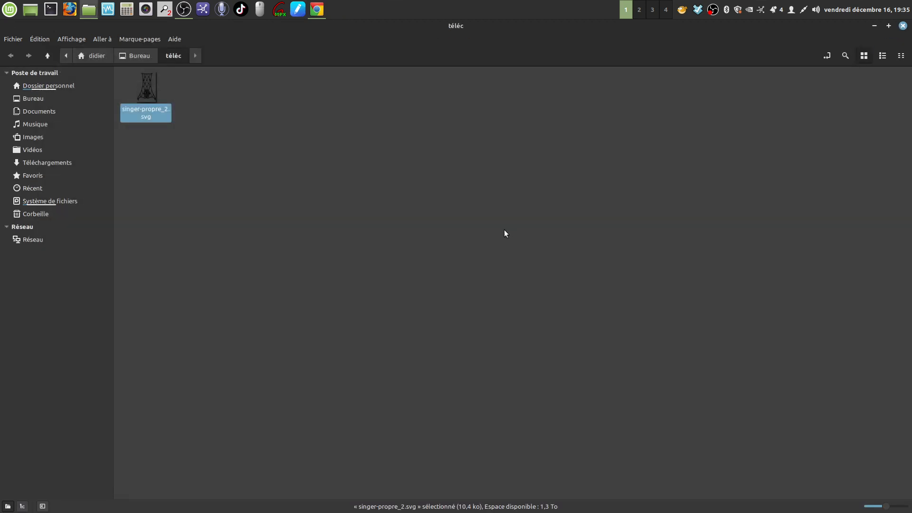
left_click(330, 177)
left_click(903, 26)
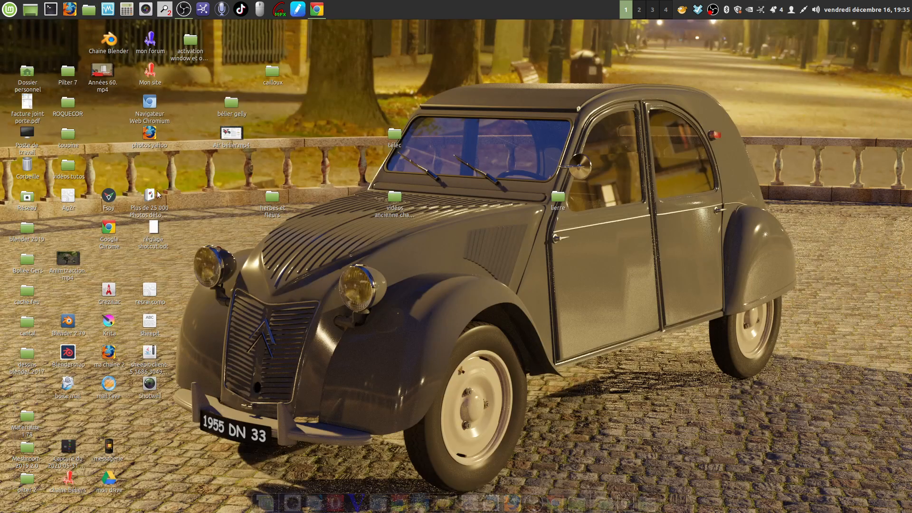
- Launch Blender and check the SVG import-export add-on by searching "svg" in the add-on preferences, closing them when done
double_click(68, 354)
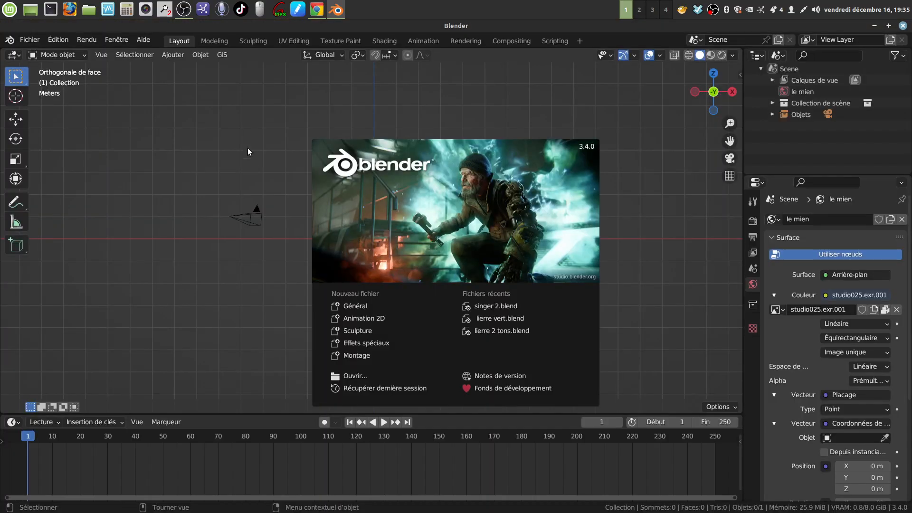
left_click(247, 147)
left_click(60, 42)
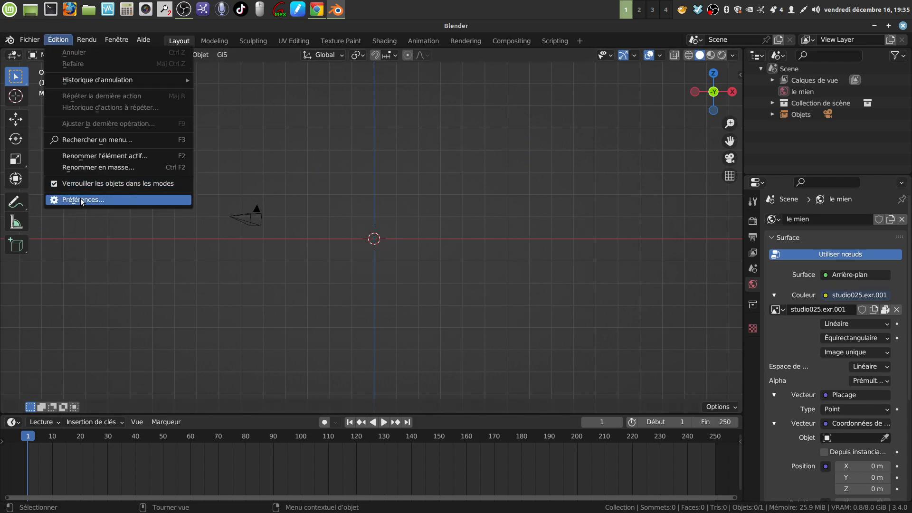
left_click(81, 200)
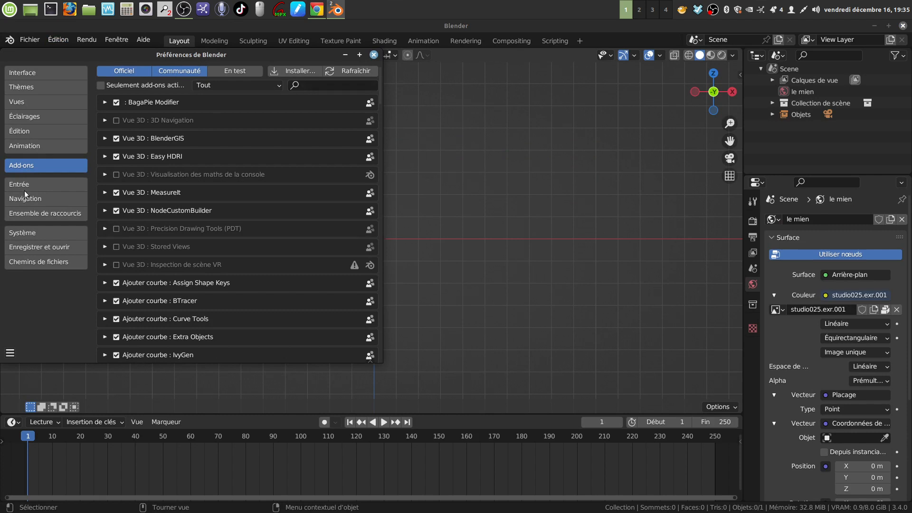
left_click(316, 84)
type("svg")
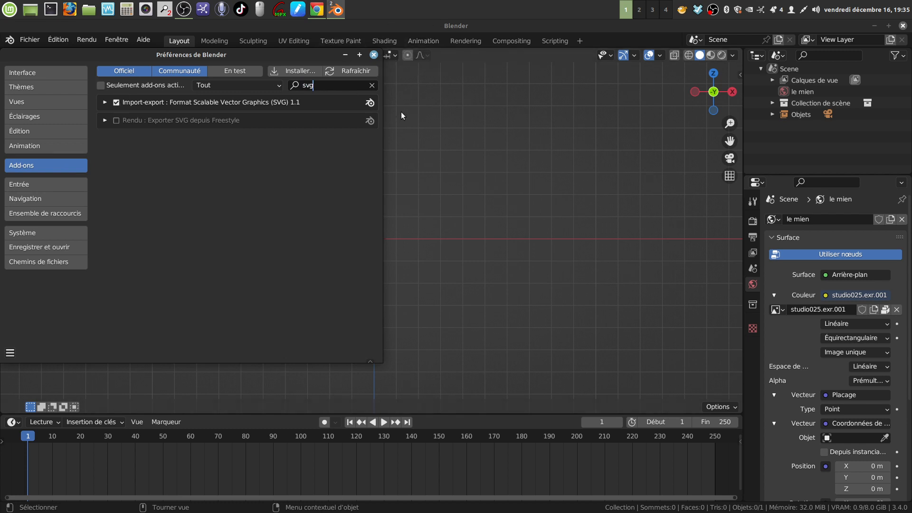
left_click(375, 55)
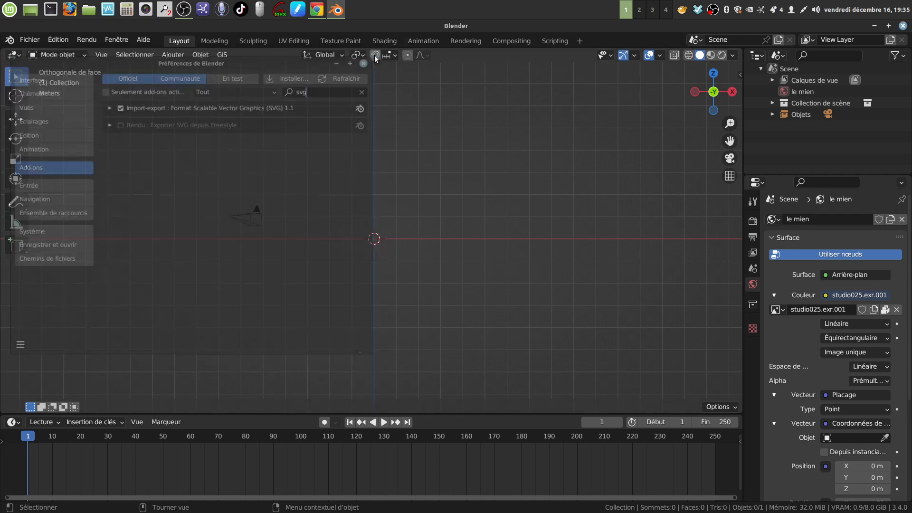
- Import singer-propre_2.svg from the téléc folder as Scalable Vector Graphics
left_click(30, 40)
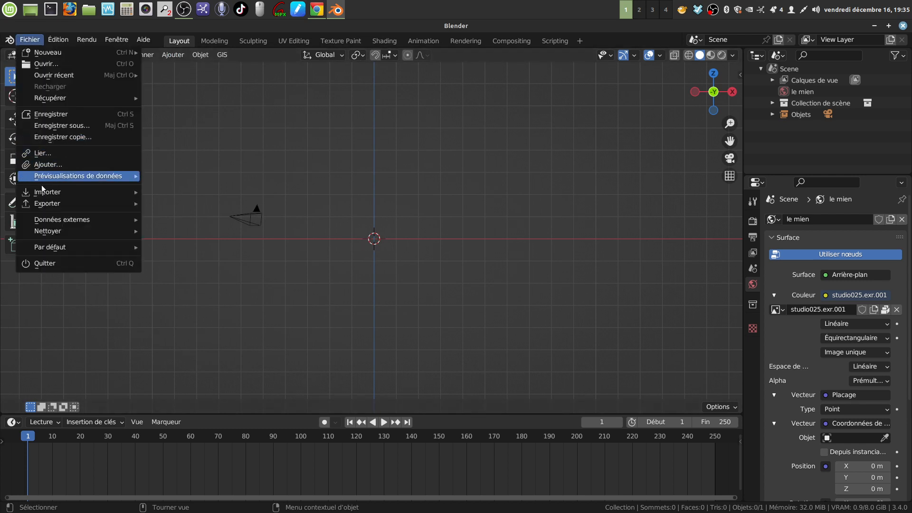
mouse_move(47, 194)
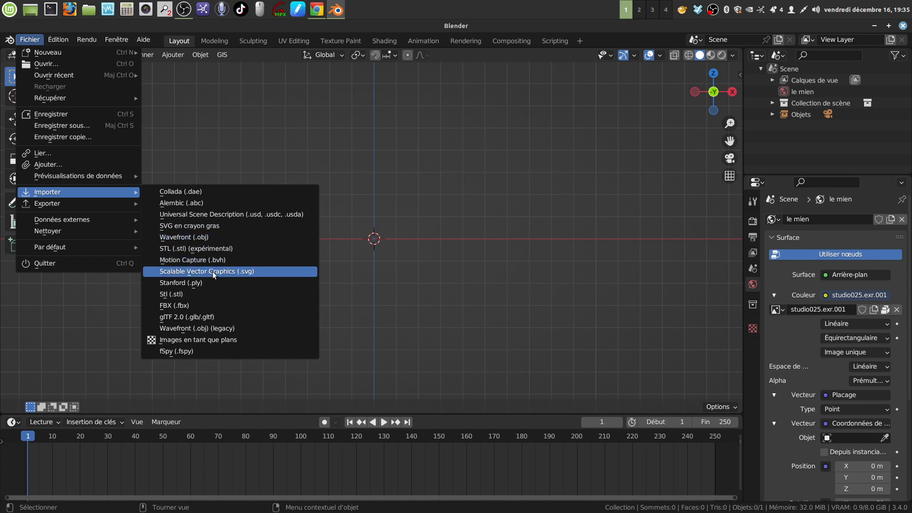
left_click(214, 273)
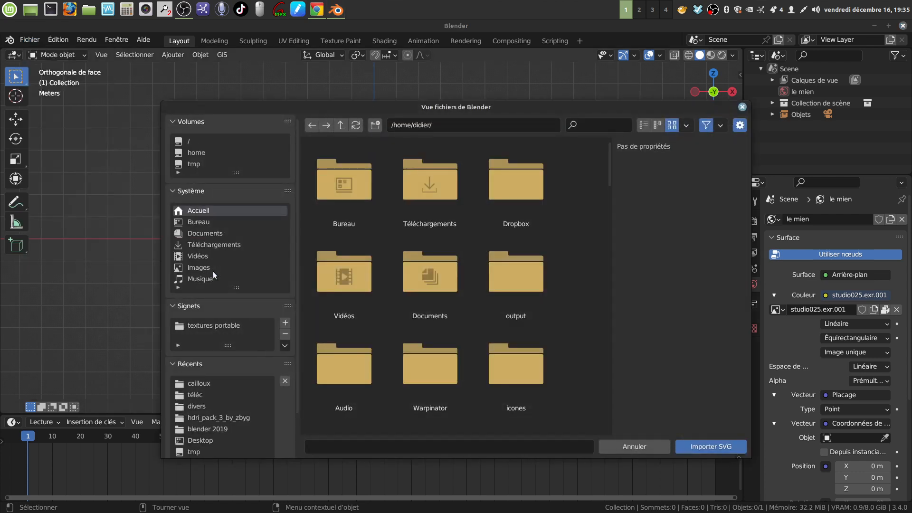
left_click(218, 381)
left_click(213, 394)
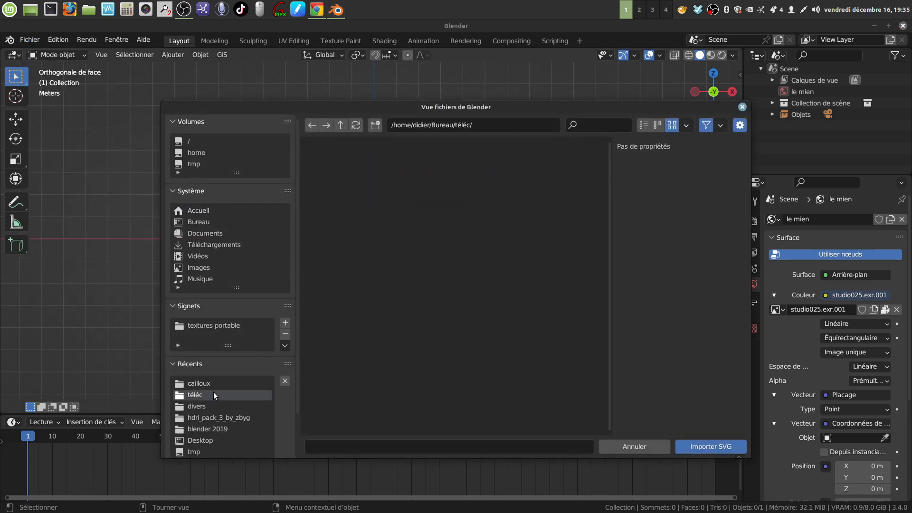
left_click(352, 203)
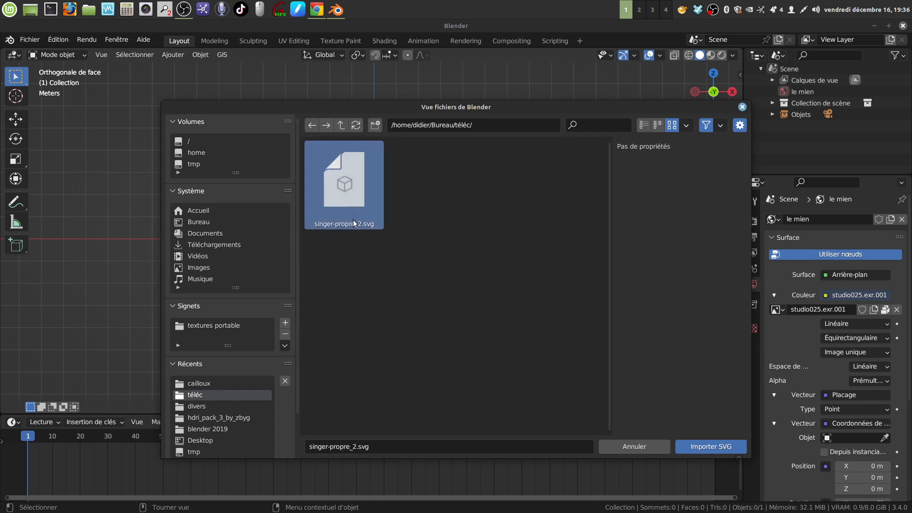
left_click(698, 445)
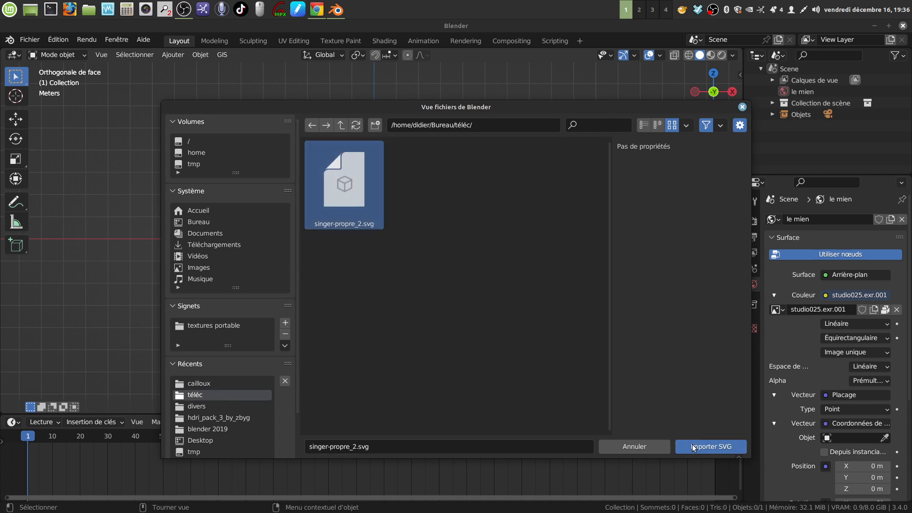
- Select the imported object Curve in the scene's object list and scale it up strongly in two passes
left_click(773, 115)
left_click(806, 137)
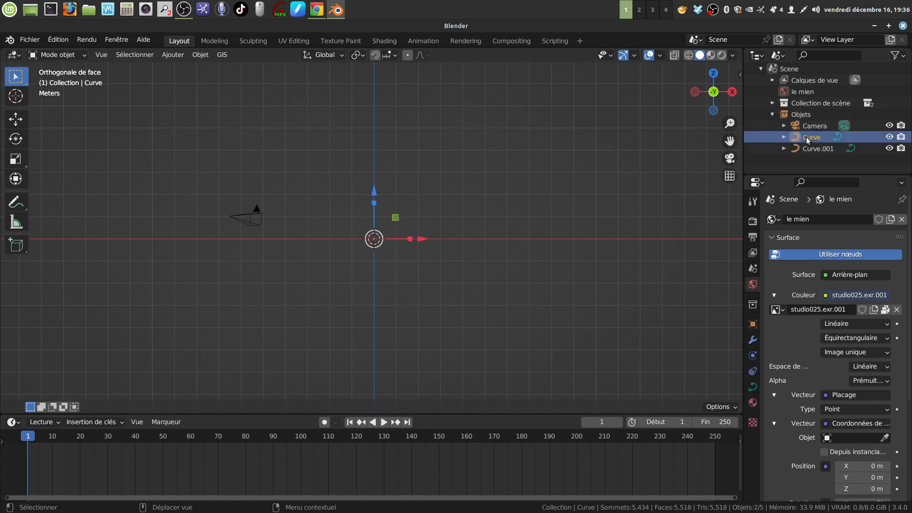
key("s")
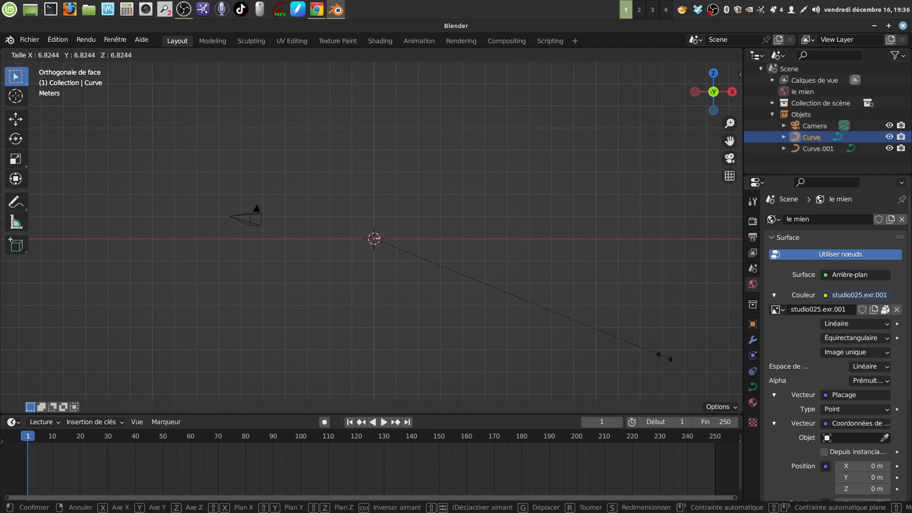
left_click(244, 386)
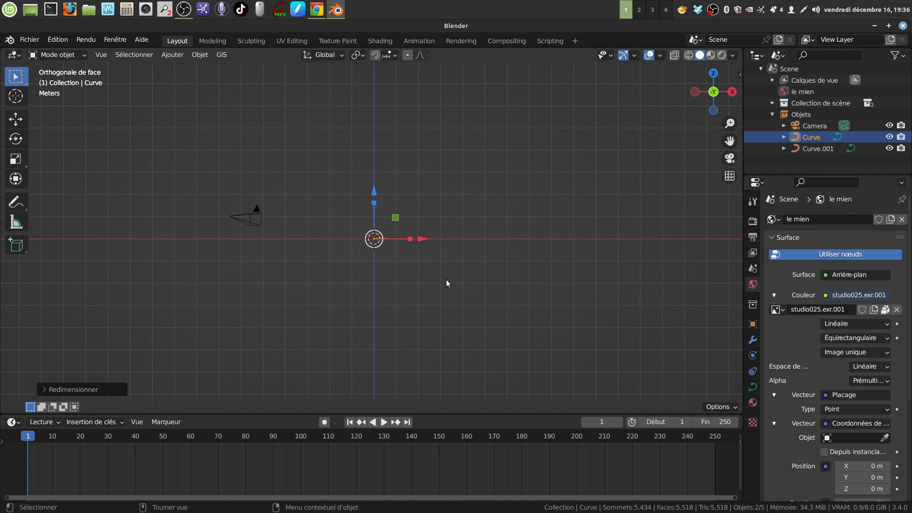
key("s")
left_click(422, 95)
- Rotate the Curve object 90° about the global X axis to stand it upright
type("rx")
type("90")
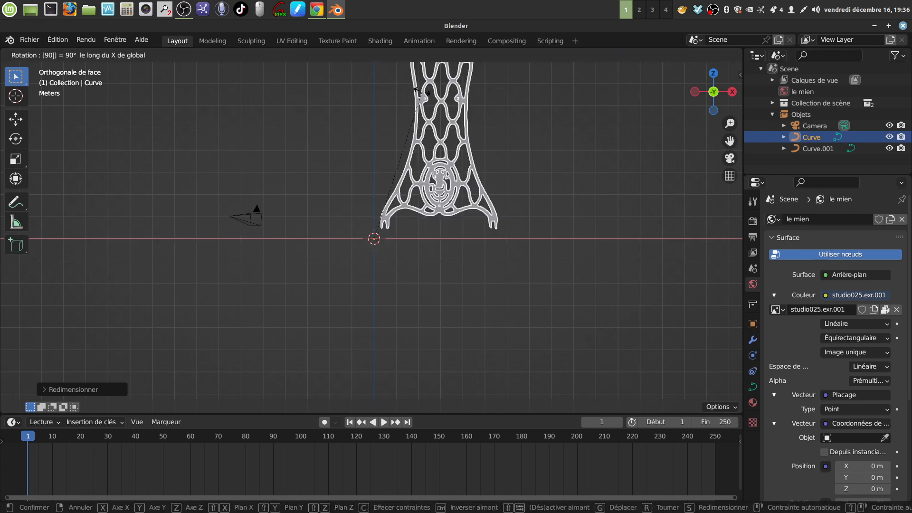
key("Return")
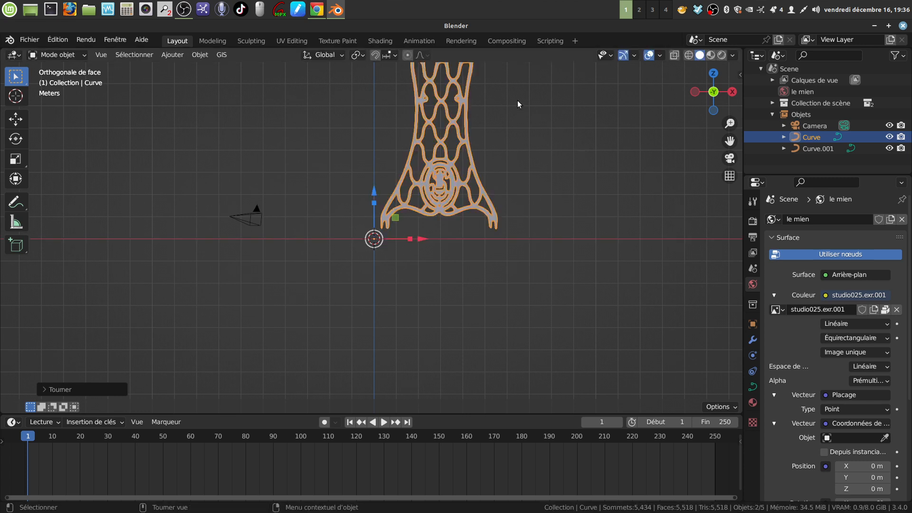
- Delete the extra imported object Curve.001, keeping only the Singer stand curve
scroll(455, 188, "down", 3)
middle_click_drag(455, 188, 410, 186, "shift")
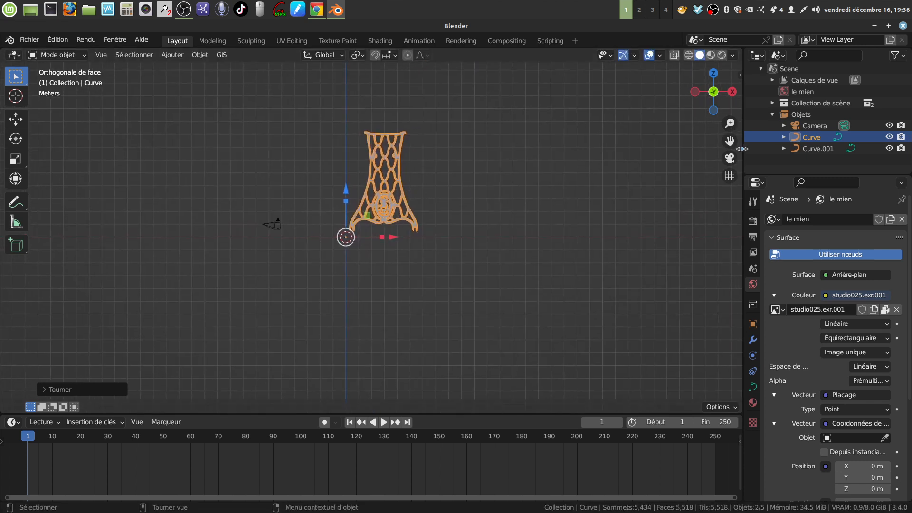
left_click(810, 149)
right_click(812, 148)
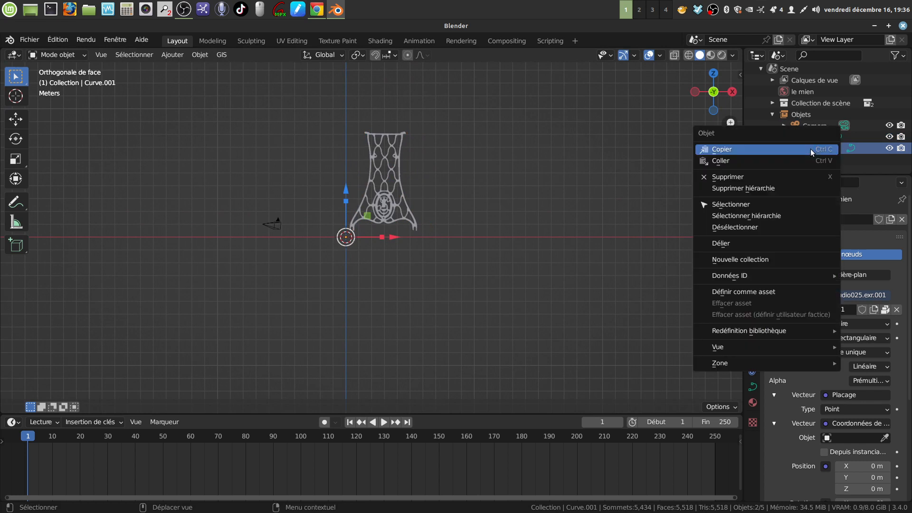
left_click(759, 178)
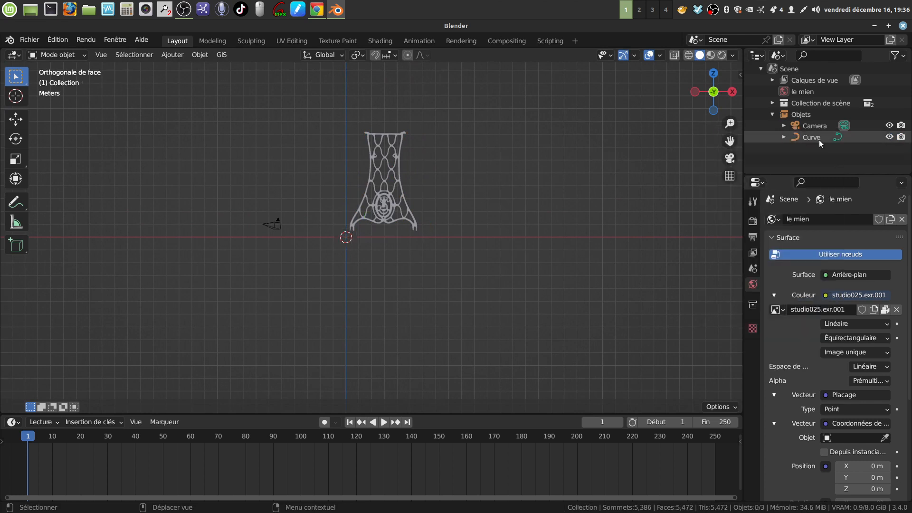
scroll(452, 243, "up", 2)
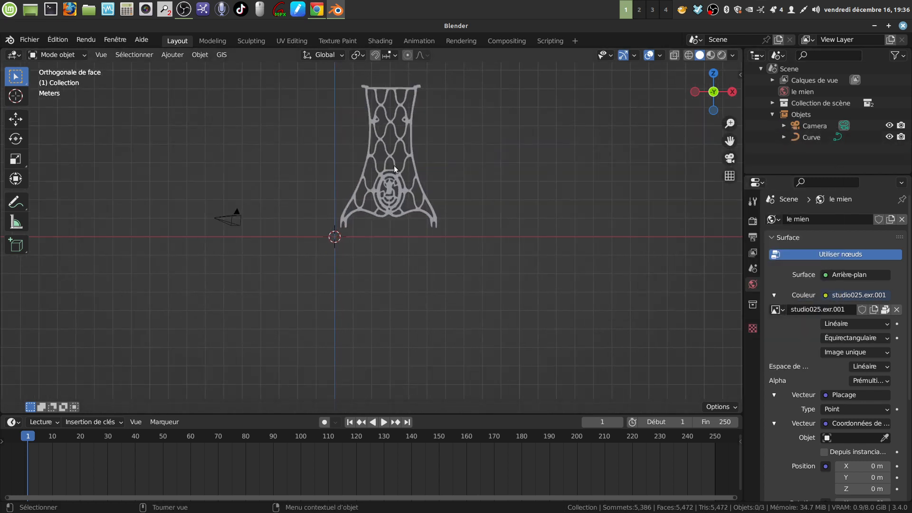
middle_click_drag(387, 162, 364, 189, "shift")
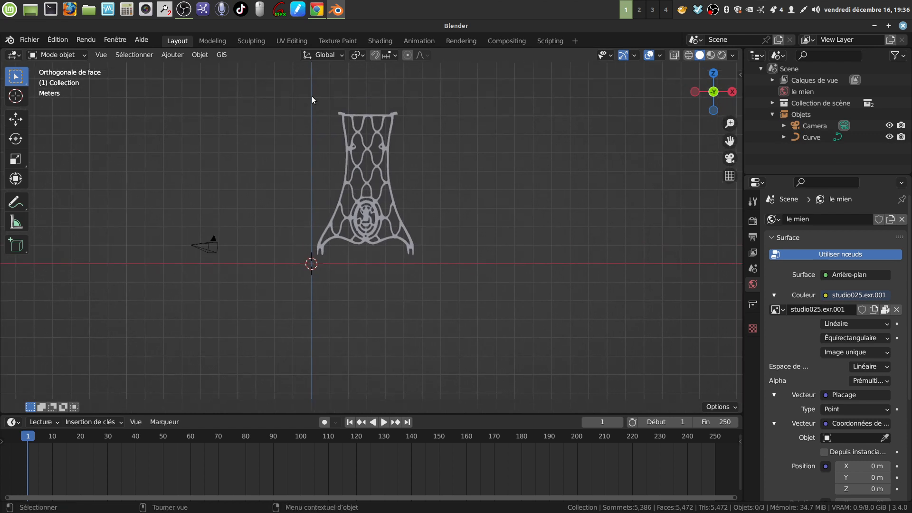
- Select the Singer stand curve and set its origin to its geometry
left_click_drag(311, 96, 434, 295)
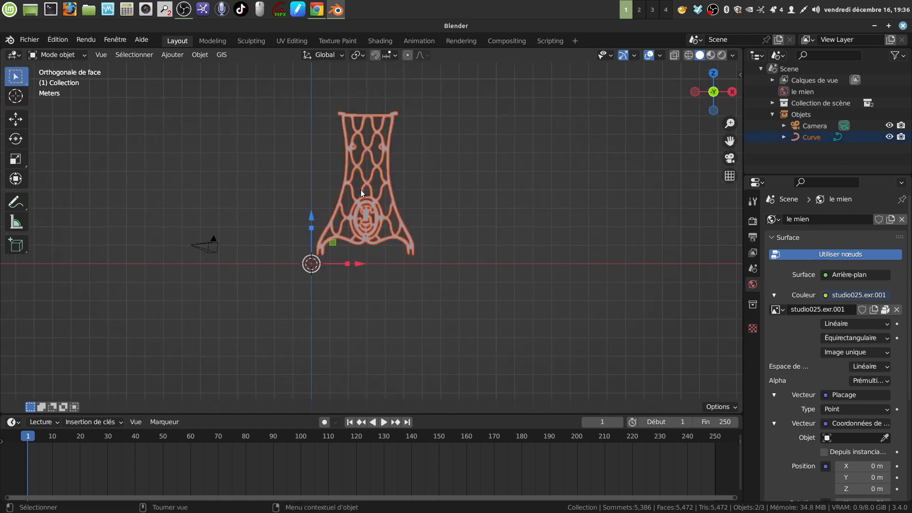
left_click(203, 56)
mouse_move(216, 80)
left_click(362, 90)
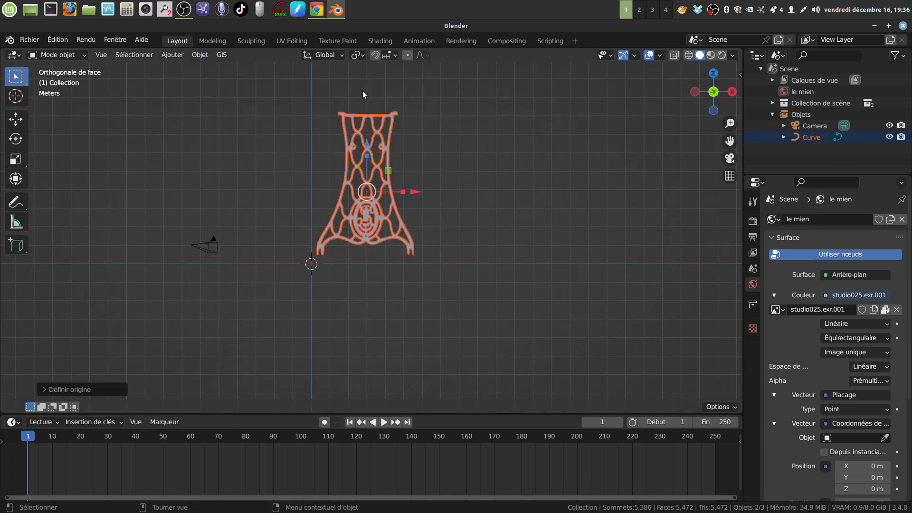
middle_click_drag(407, 175, 459, 175, "shift")
scroll(397, 226, "up", 2)
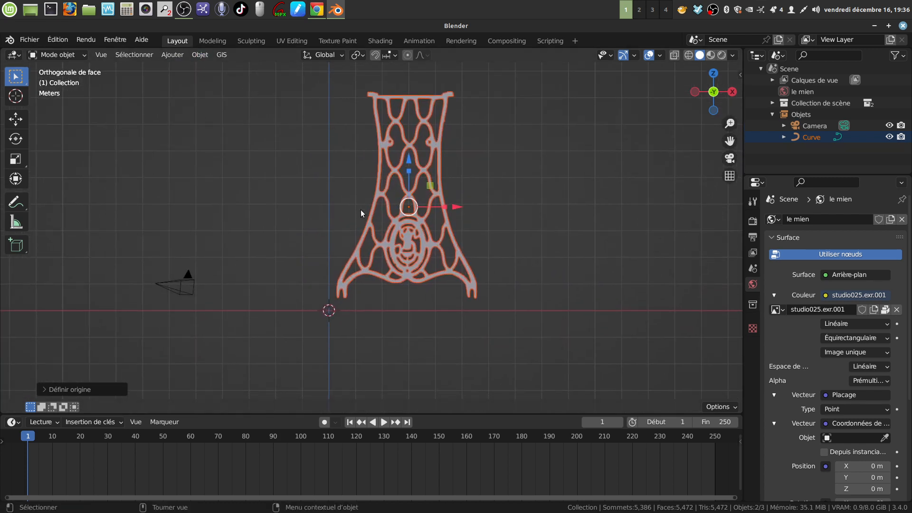
- Snap the stand curve to the 3D cursor at the world origin and deselect it
key("shift+s")
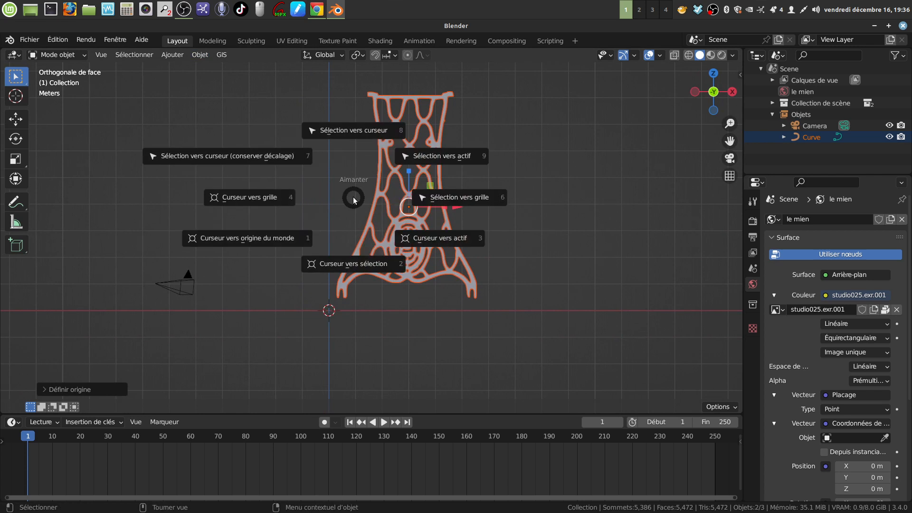
left_click(356, 128)
middle_click_drag(428, 139, 406, 170)
left_click(460, 240)
scroll(443, 255, "up", 5)
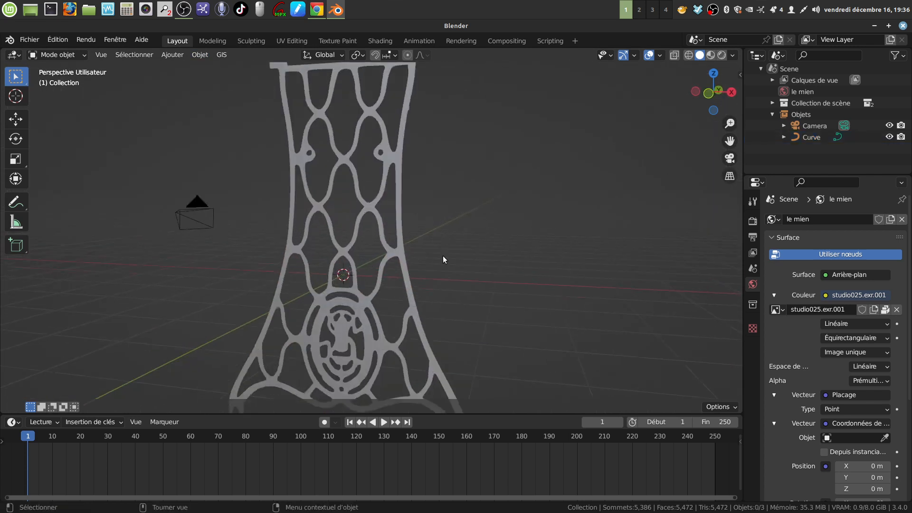
scroll(456, 194, "down", 3)
middle_click_drag(460, 200, 377, 218)
- Select the stand curve again and convert it to a mesh
left_click(363, 211)
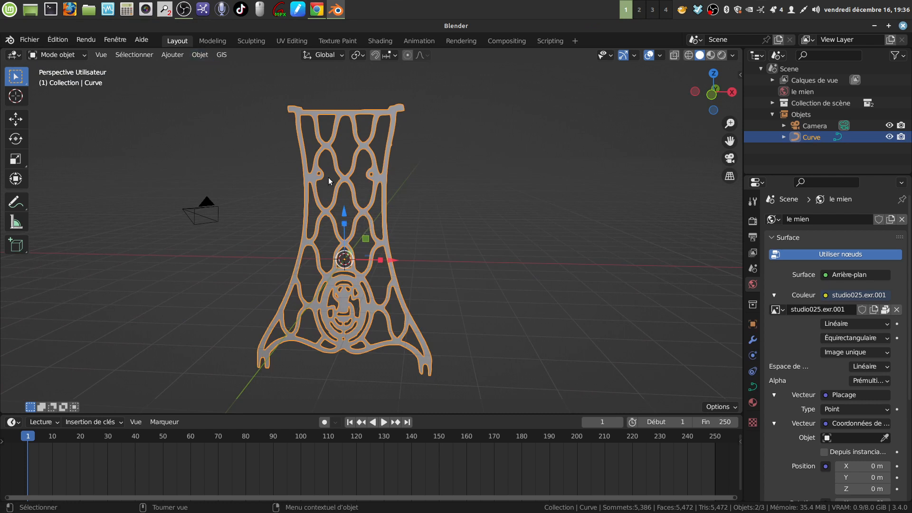
middle_click_drag(331, 182, 237, 119)
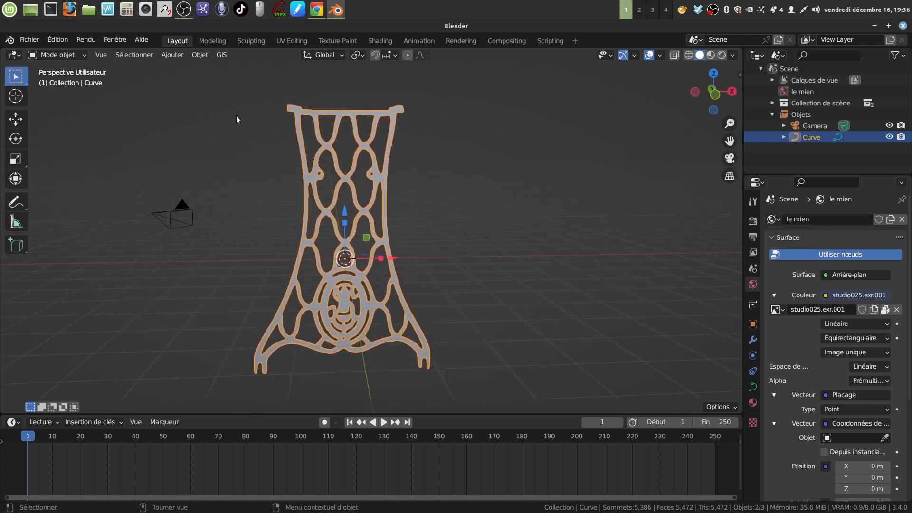
left_click(195, 55)
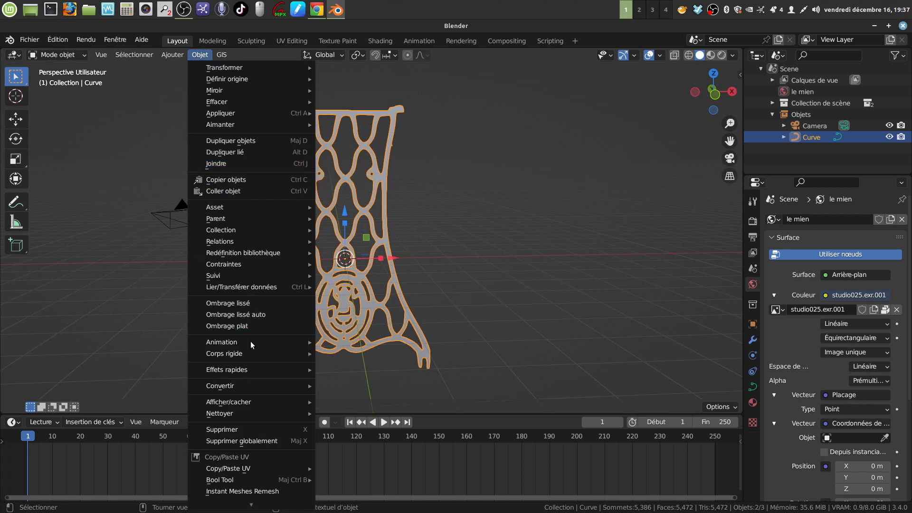
mouse_move(232, 388)
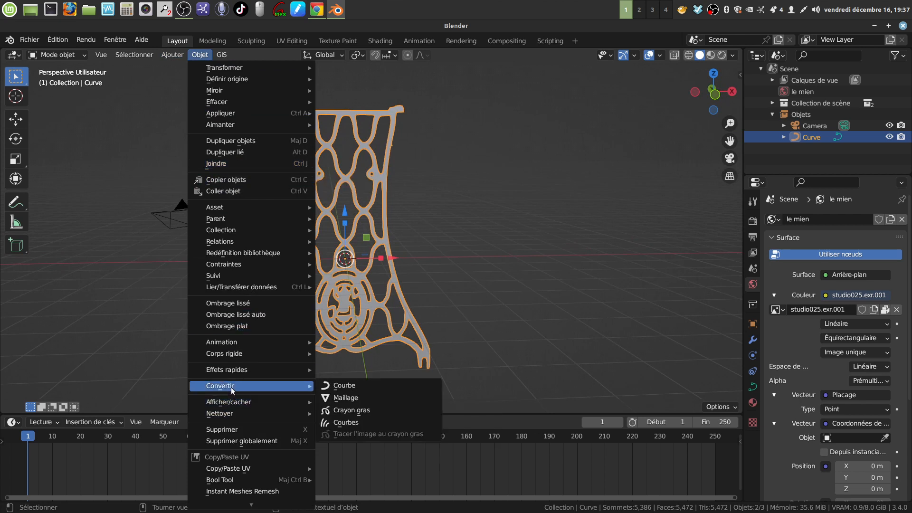
left_click(341, 397)
mouse_move(400, 198)
middle_mouse_down()
mouse_move(390, 199)
mouse_move(401, 197)
middle_mouse_up()
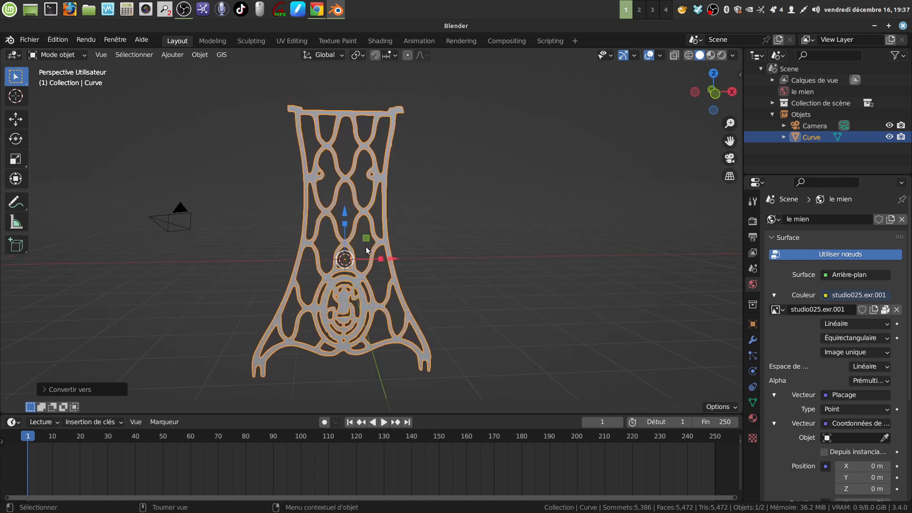
- In Edit mode, select the stand's whole mesh and simplify it with Limited Dissolve
mouse_move(368, 251)
middle_mouse_down()
mouse_move(380, 249)
mouse_move(339, 252)
mouse_move(321, 265)
mouse_move(360, 258)
middle_mouse_up()
scroll(359, 261, "up", 2)
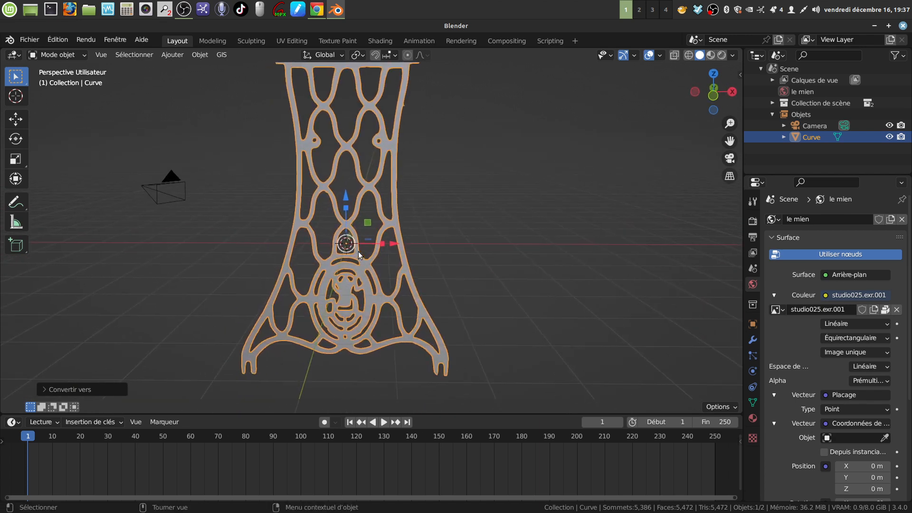
key("Tab")
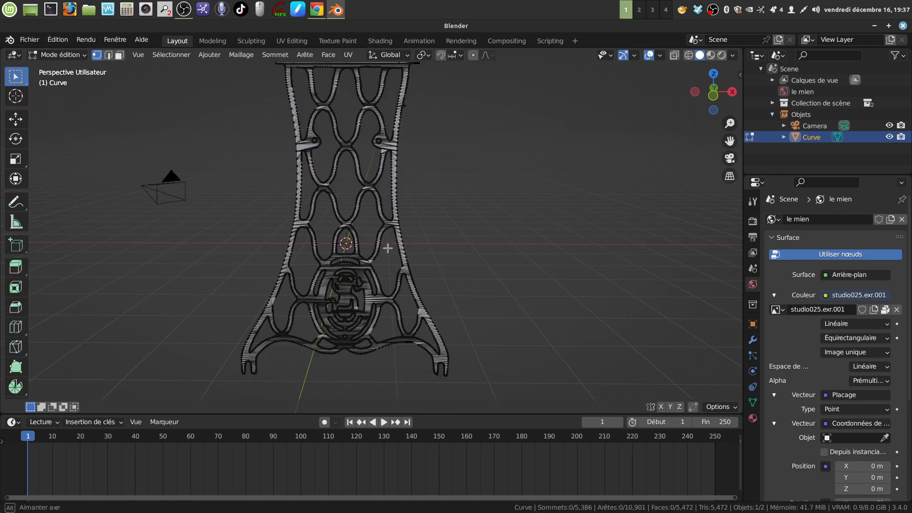
key("a")
middle_click_drag(394, 256, 436, 226)
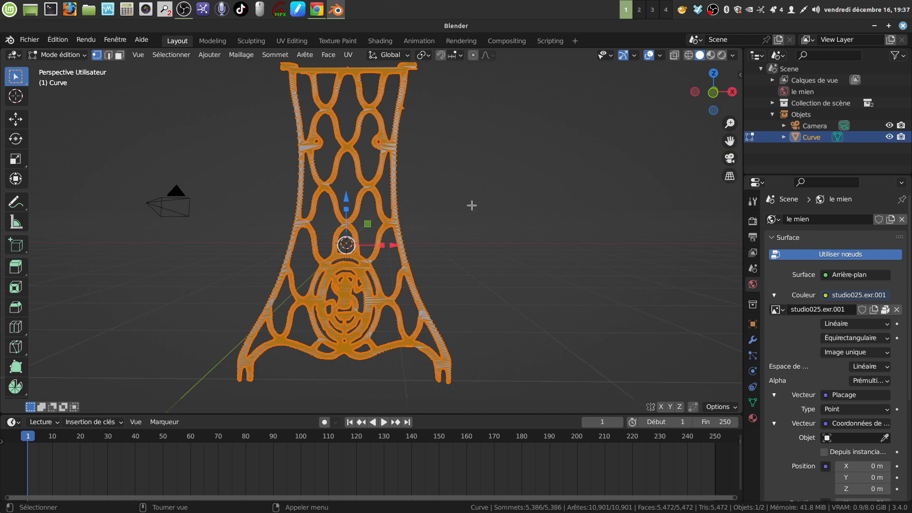
key("x")
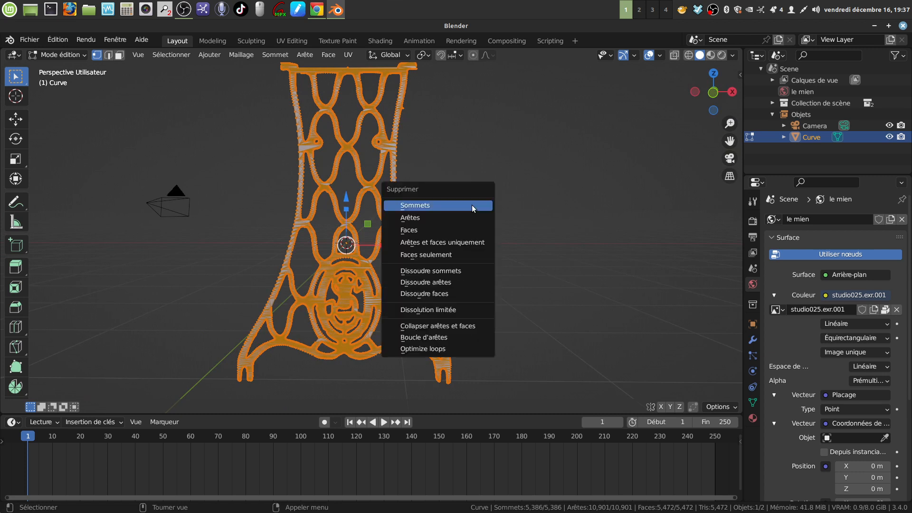
left_click(466, 313)
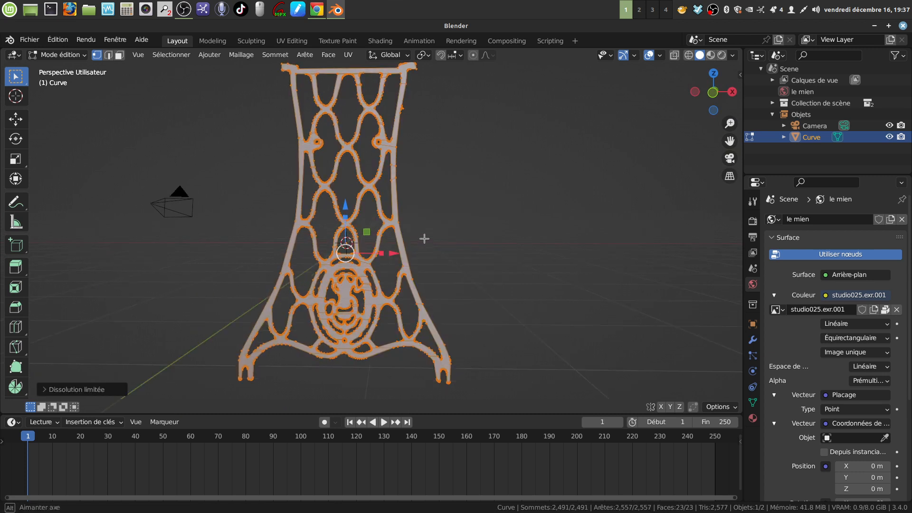
- Examine the simplified mesh closely around the central medallion and the lower part of the stand
middle_click_drag(423, 239, 440, 292)
scroll(440, 285, "up", 4)
middle_click_drag(438, 252, 448, 169, "shift")
scroll(436, 96, "up", 1)
scroll(351, 311, "up", 4)
scroll(372, 149, "down", 5)
scroll(388, 283, "up", 3)
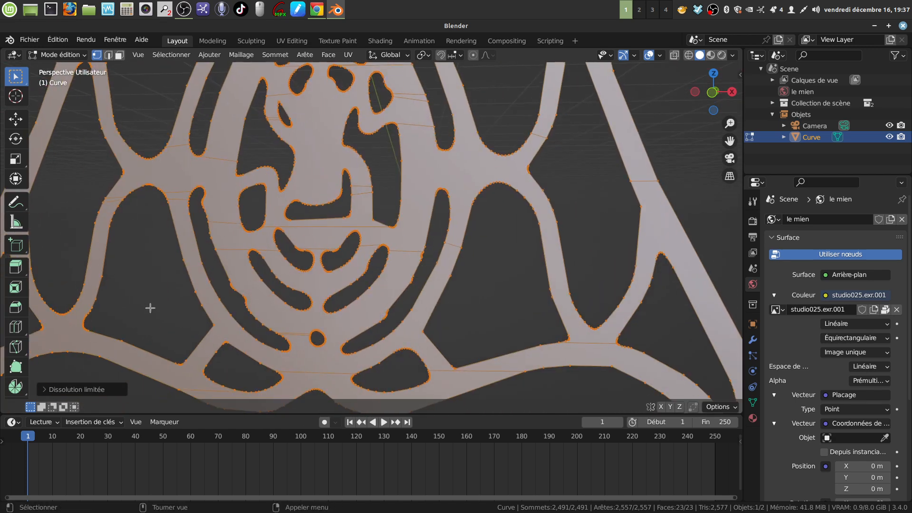
scroll(185, 221, "down", 5)
scroll(216, 242, "up", 2)
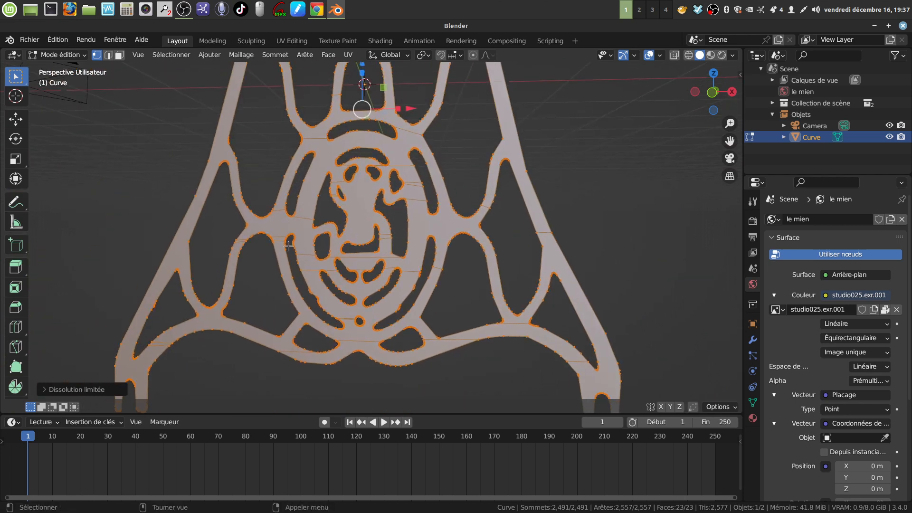
- Circle-select the vertices of the left mounting hole in the upper lattice and round it with LoopTools Circle
middle_click_drag(410, 152, 360, 374, "shift")
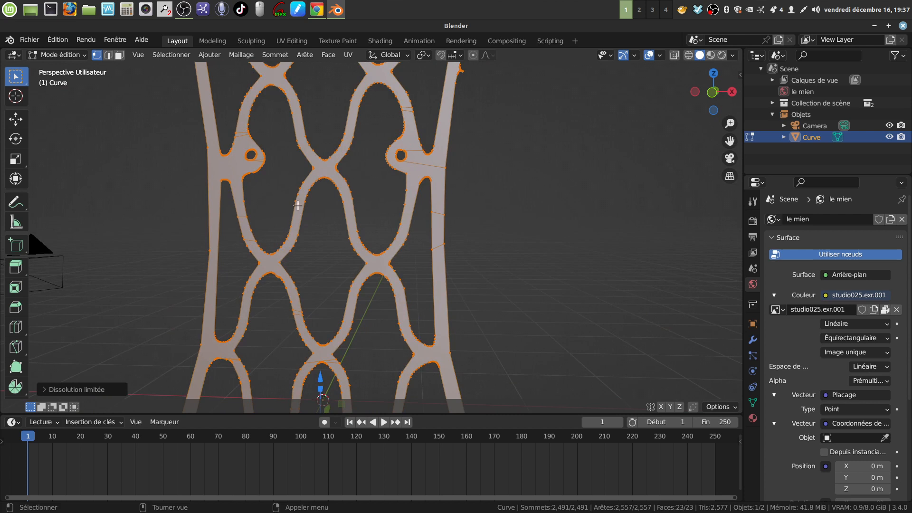
scroll(297, 205, "up", 4)
left_click(309, 195)
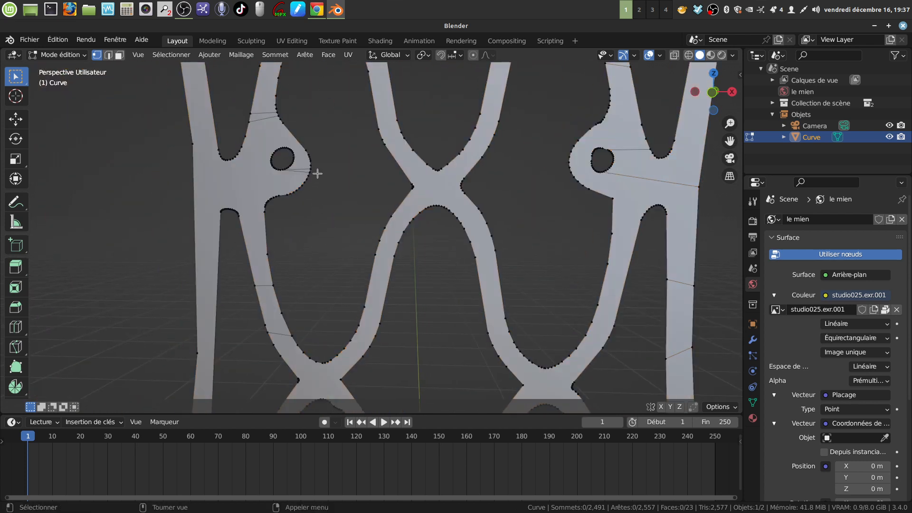
key("c")
left_click(281, 159)
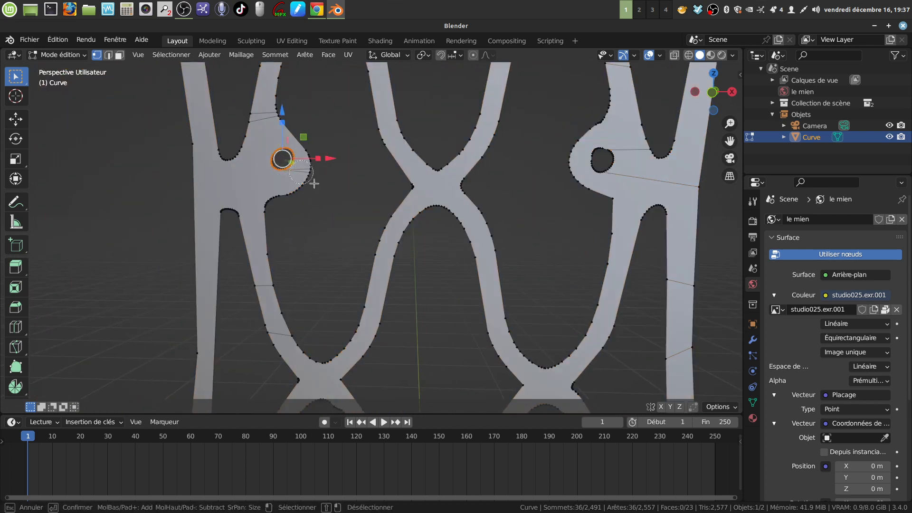
key("Escape")
right_click(328, 195)
mouse_move(296, 204)
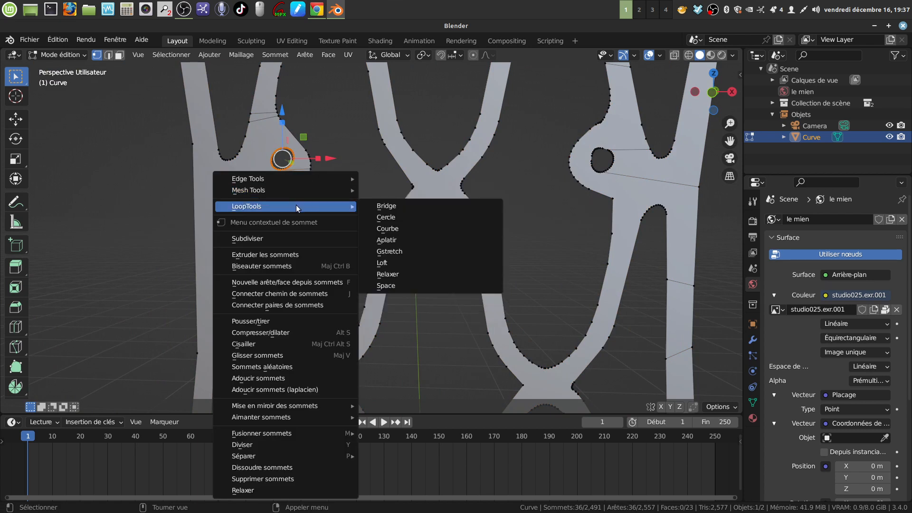
left_click(399, 213)
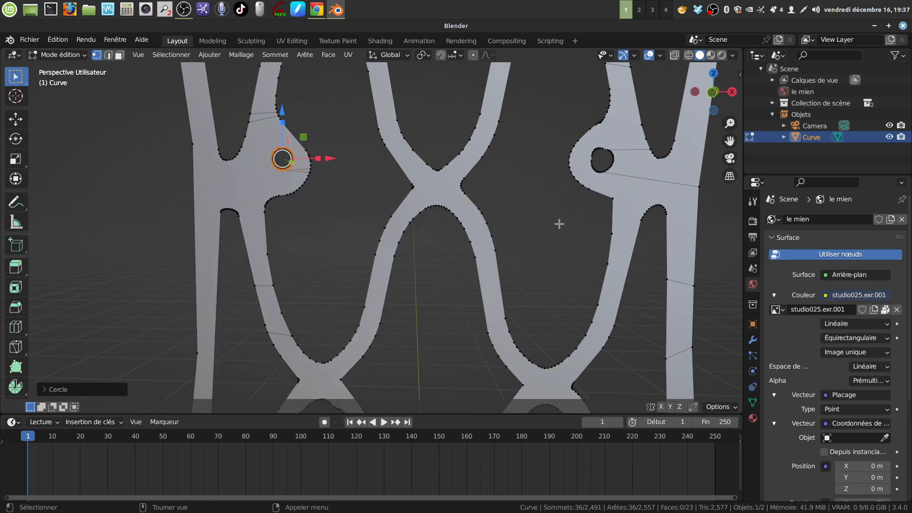
- Circle-select the vertices of the right mounting hole in the upper lattice and round it with LoopTools Circle
key("alt+a")
key("c")
left_click(602, 157)
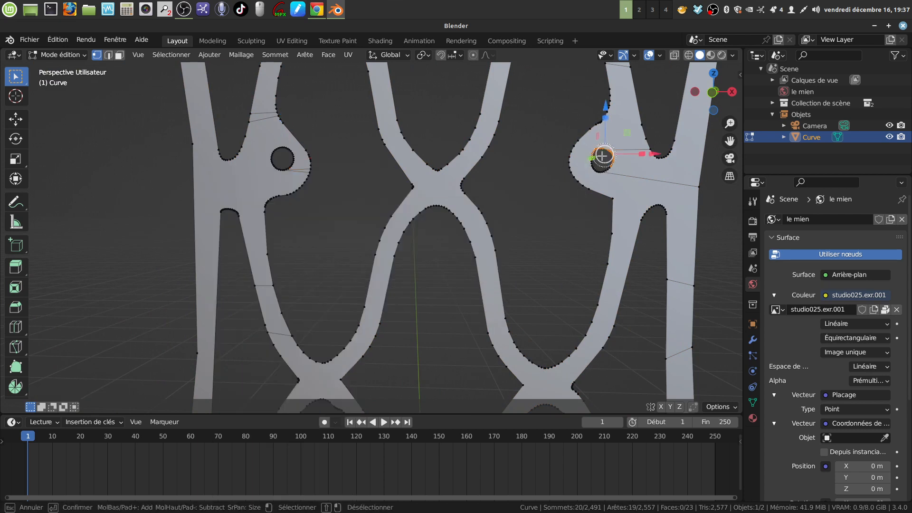
left_click_drag(602, 156, 605, 157)
key("Escape")
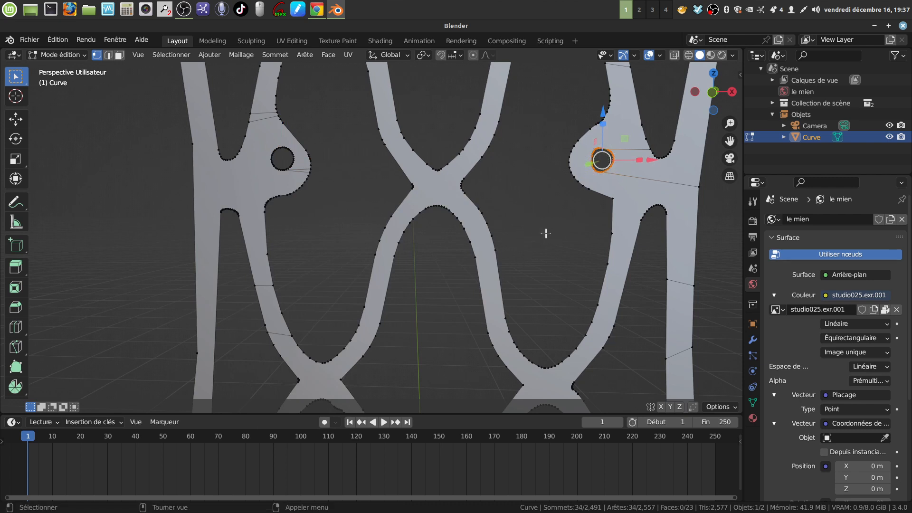
right_click(544, 235)
mouse_move(491, 205)
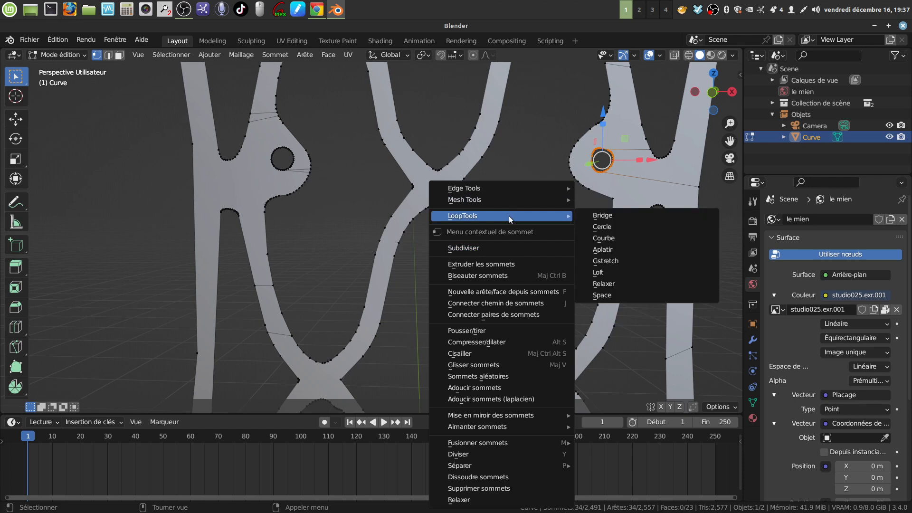
left_click(605, 227)
scroll(595, 220, "down", 5)
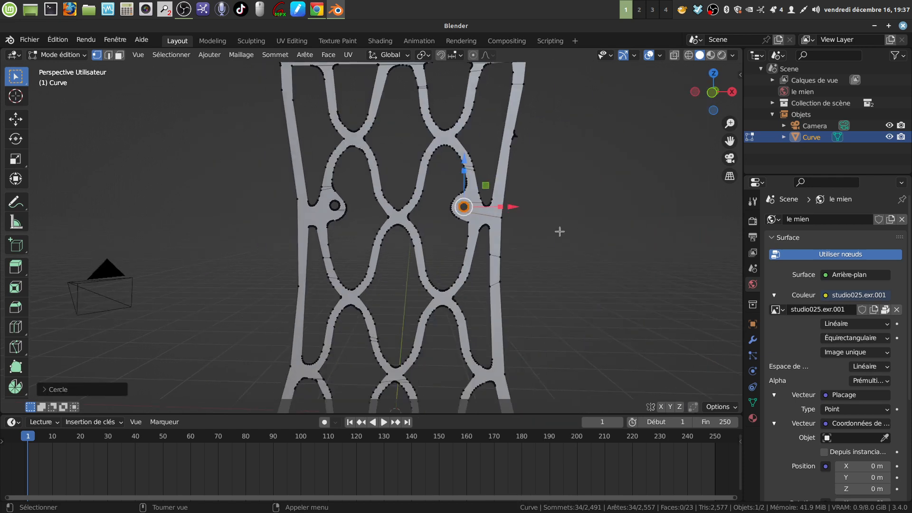
- Circle-select only the small hole's vertices at the medallion's base, round it with LoopTools Circle, and drop that selection
scroll(469, 188, "up", 4)
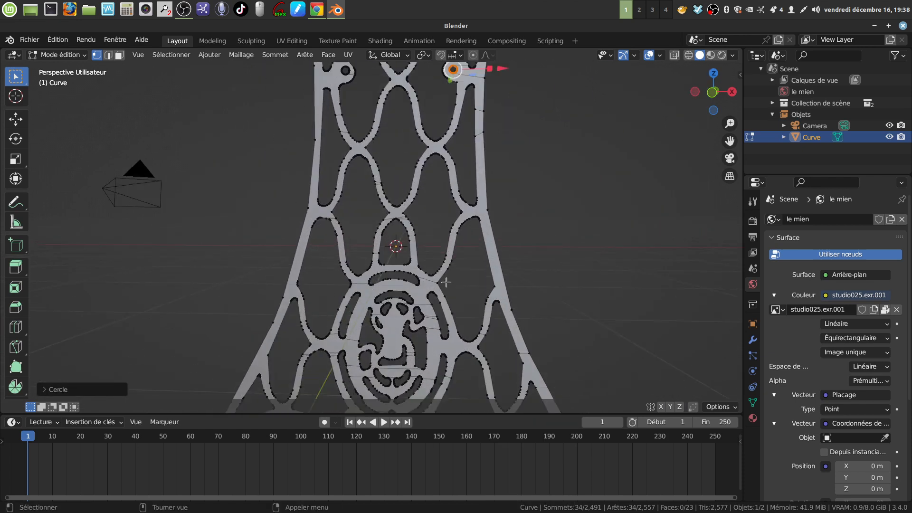
middle_click_drag(440, 281, 415, 137, "shift")
scroll(401, 200, "up", 5)
scroll(400, 200, "down", 5)
scroll(362, 229, "up", 5)
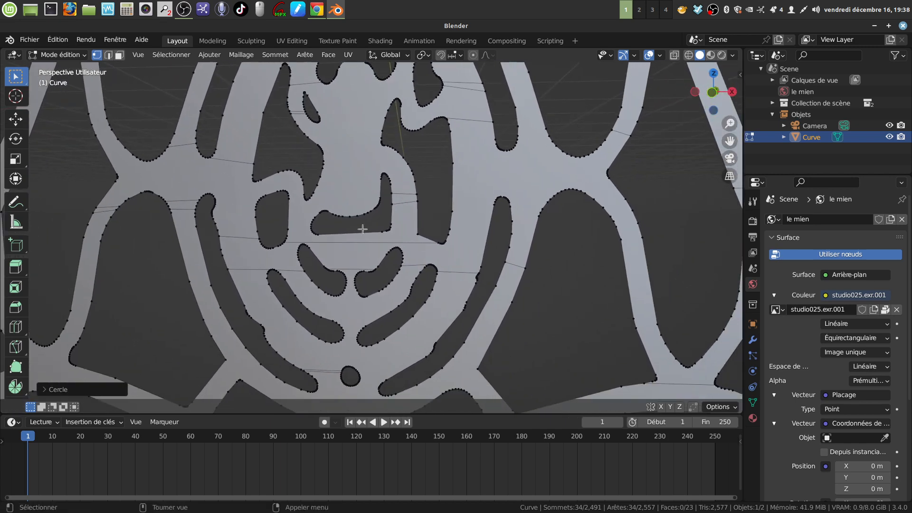
scroll(352, 292, "down", 5)
scroll(368, 257, "up", 7)
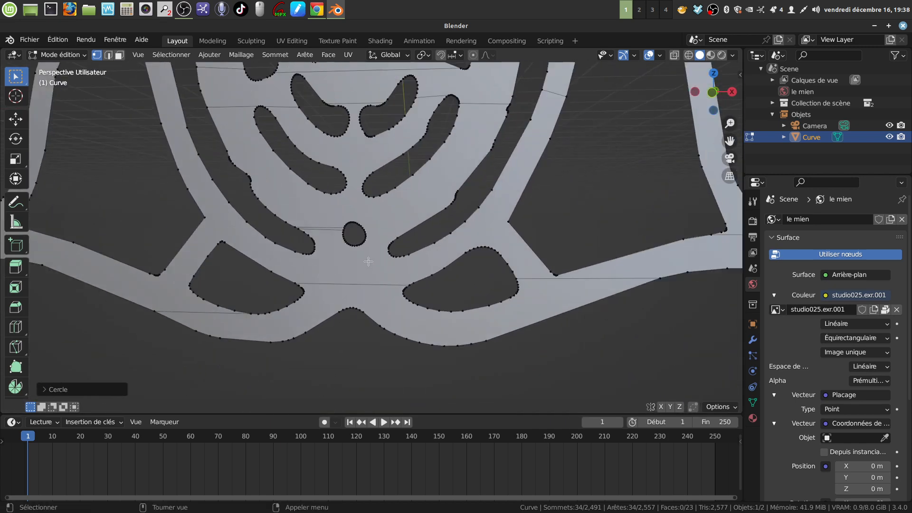
left_click(367, 262)
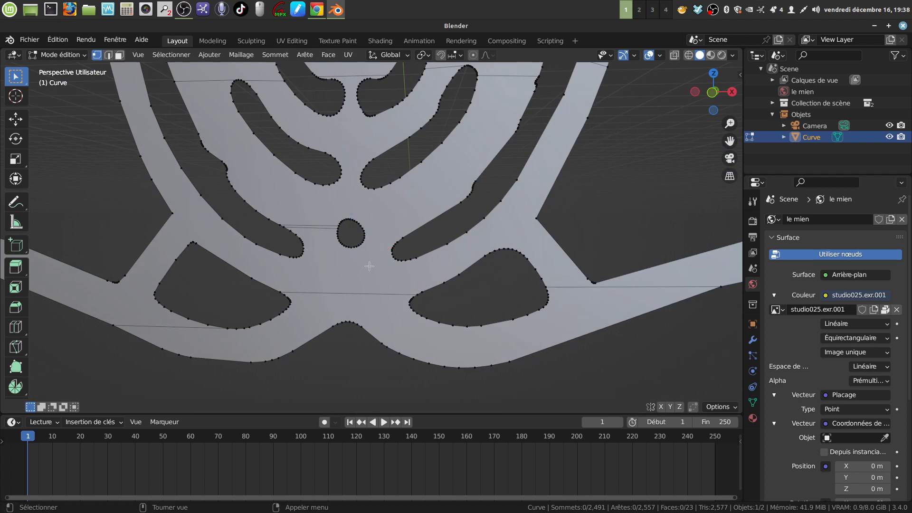
key("a")
key("alt+a")
key("c")
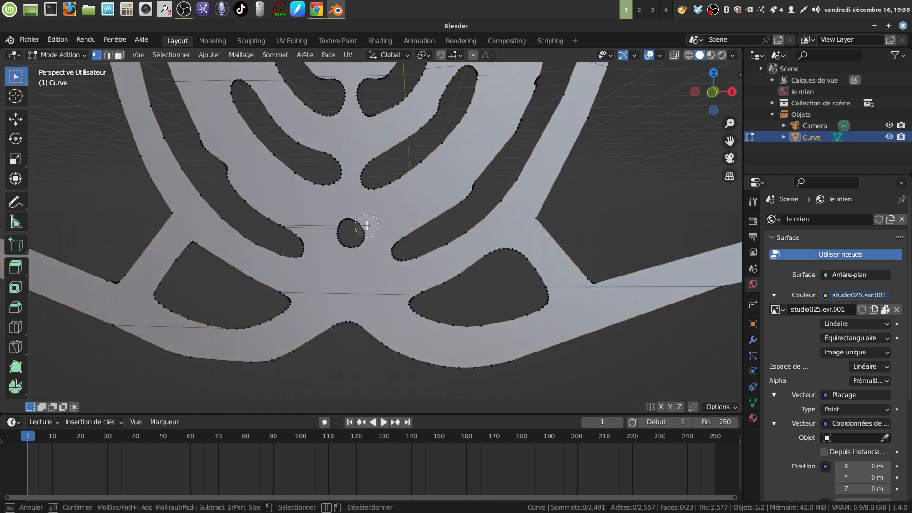
left_click_drag(367, 225, 349, 230)
key("Escape")
right_click(364, 262)
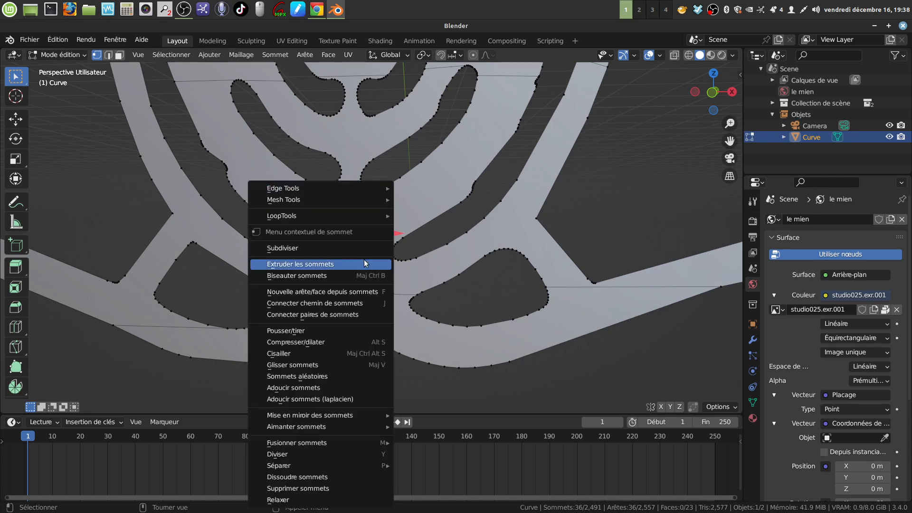
mouse_move(316, 214)
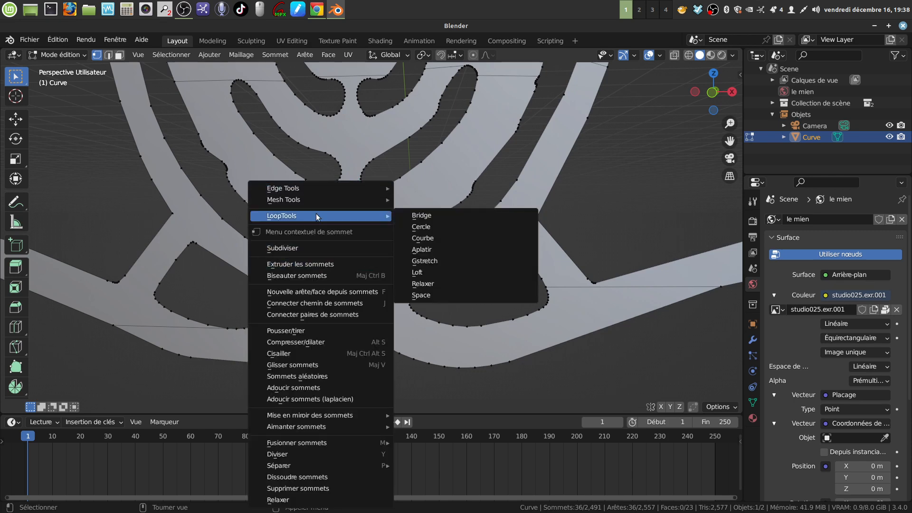
left_click(425, 226)
scroll(459, 134, "down", 4)
scroll(479, 187, "up", 3)
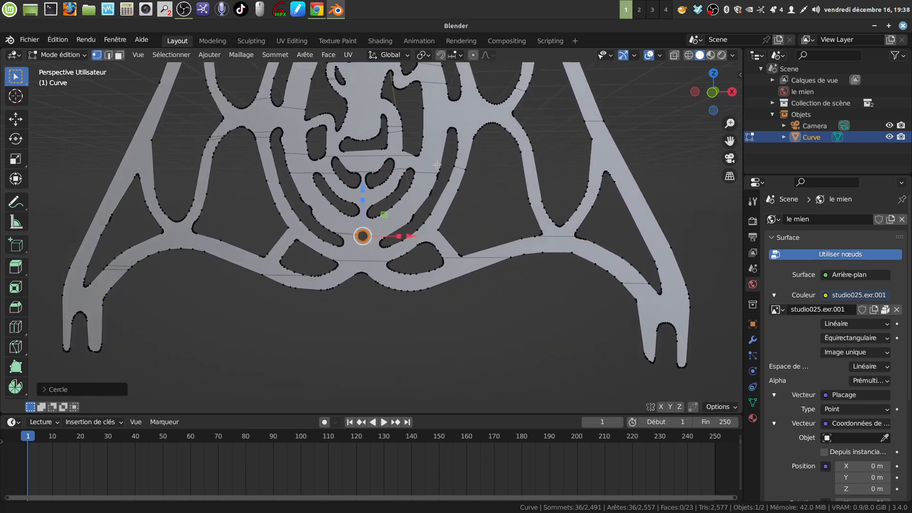
left_click(477, 188)
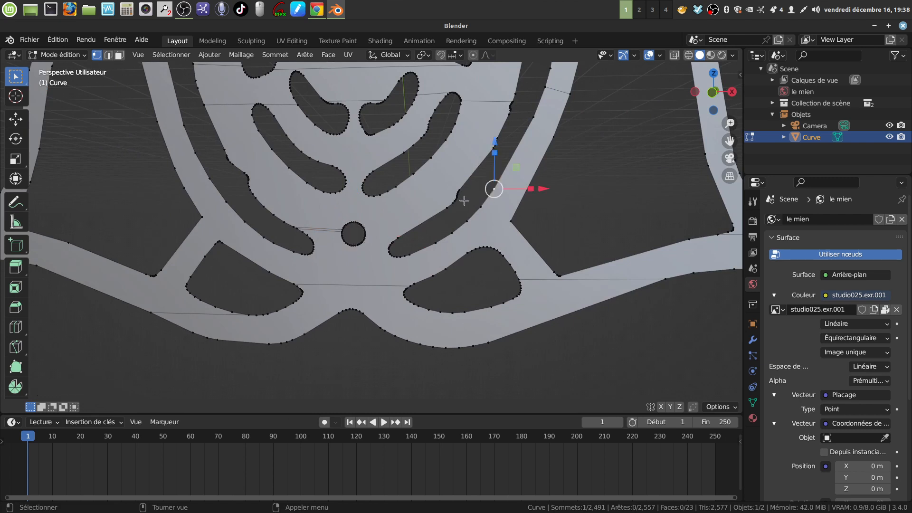
- Circle-select the bump's vertices on the inner edge of the medallion's outer lower-right slot and distribute them evenly with LoopTools Space
key("c")
left_click_drag(463, 193, 445, 209)
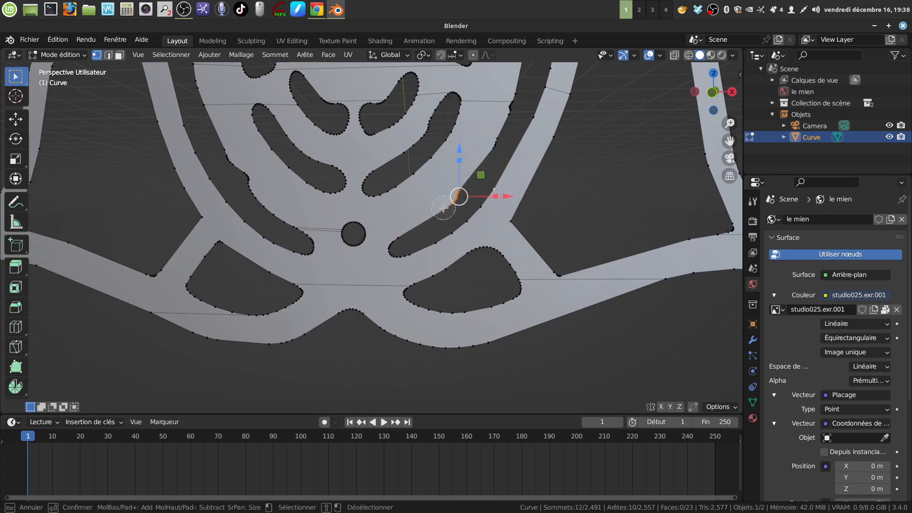
right_click(445, 209)
right_click(580, 198)
mouse_move(543, 207)
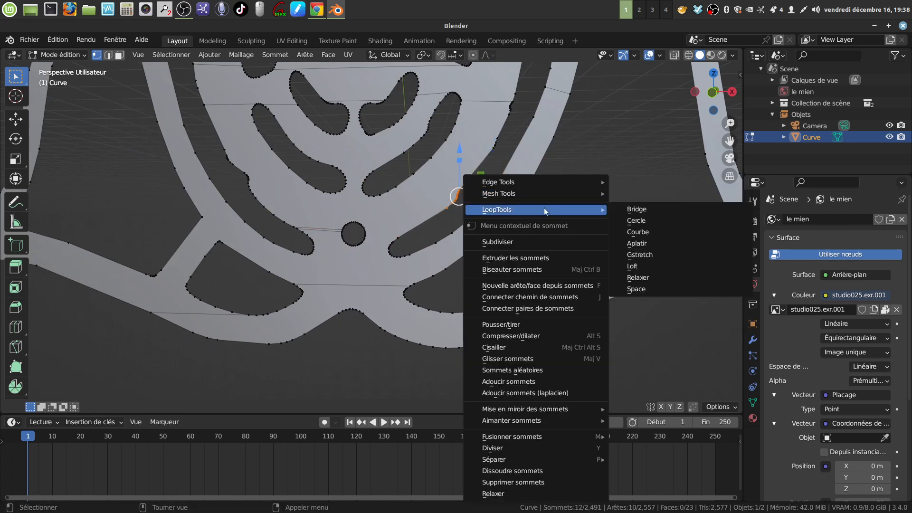
left_click(637, 289)
right_click(579, 195)
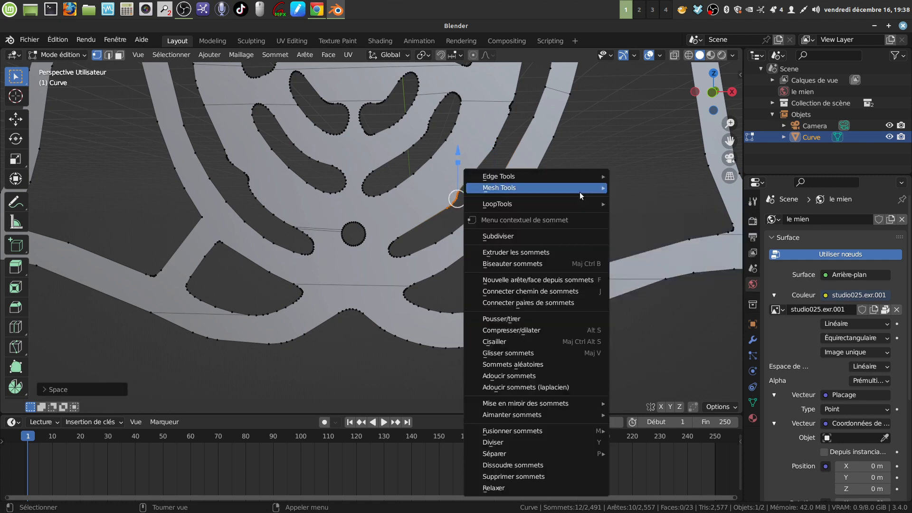
mouse_move(540, 205)
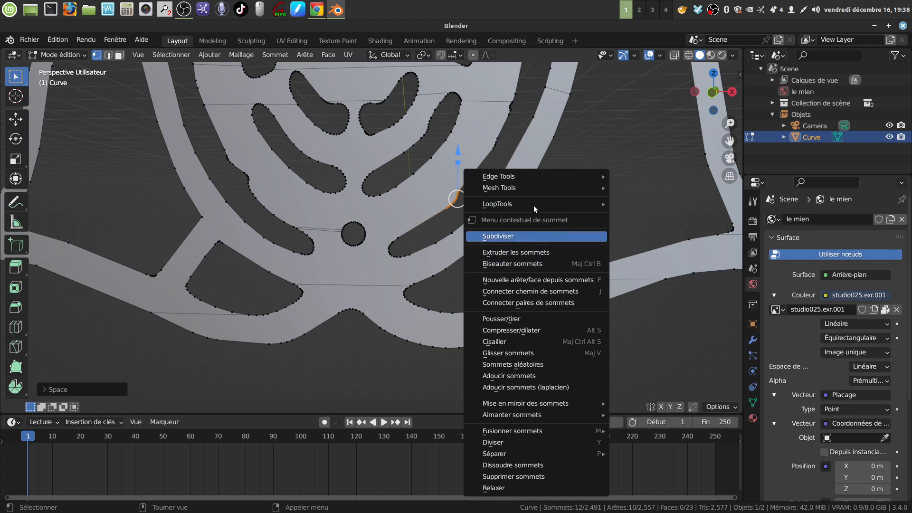
- Extend the circle selection along that slot edge in both directions and apply LoopTools Space again
key("c")
left_click(408, 235)
left_click_drag(417, 231, 485, 156)
key("Escape")
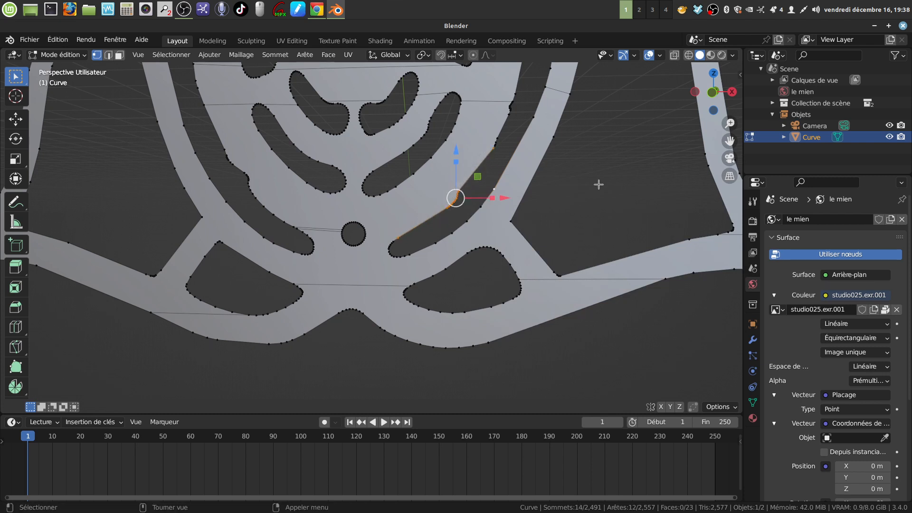
right_click(598, 184)
mouse_move(571, 197)
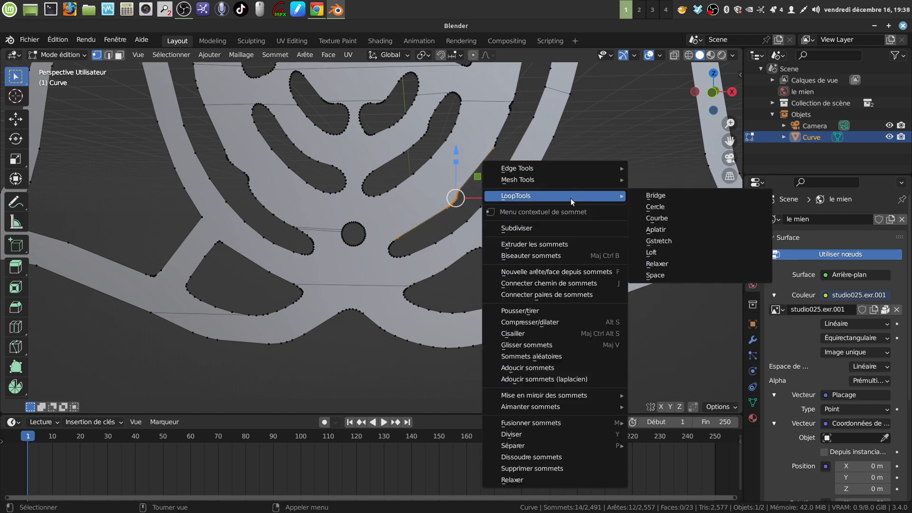
left_click(663, 275)
- Smooth the selected slot edge with LoopTools Relax at 25 iterations, then deselect everything
right_click(611, 180)
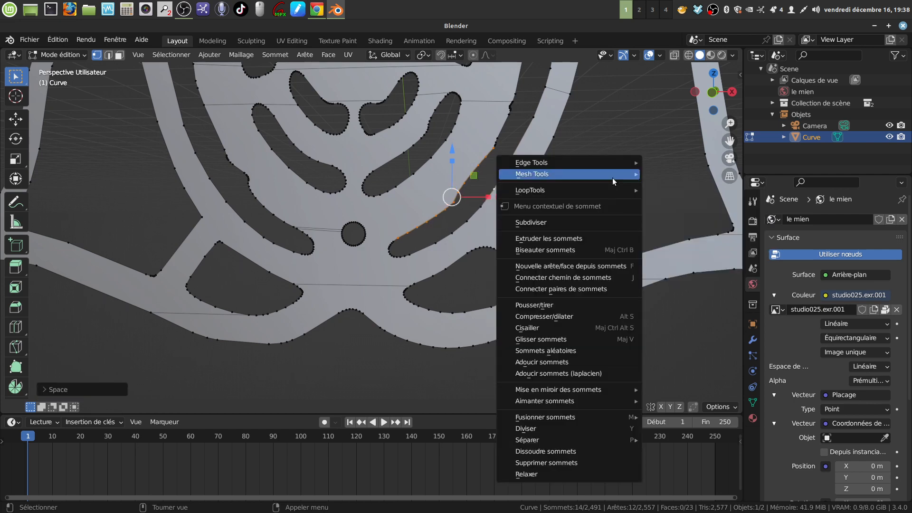
mouse_move(565, 190)
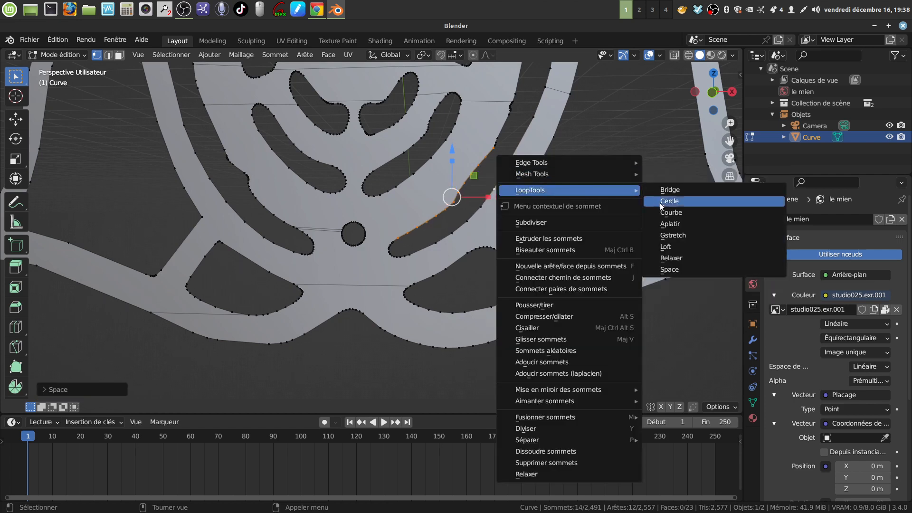
left_click(674, 258)
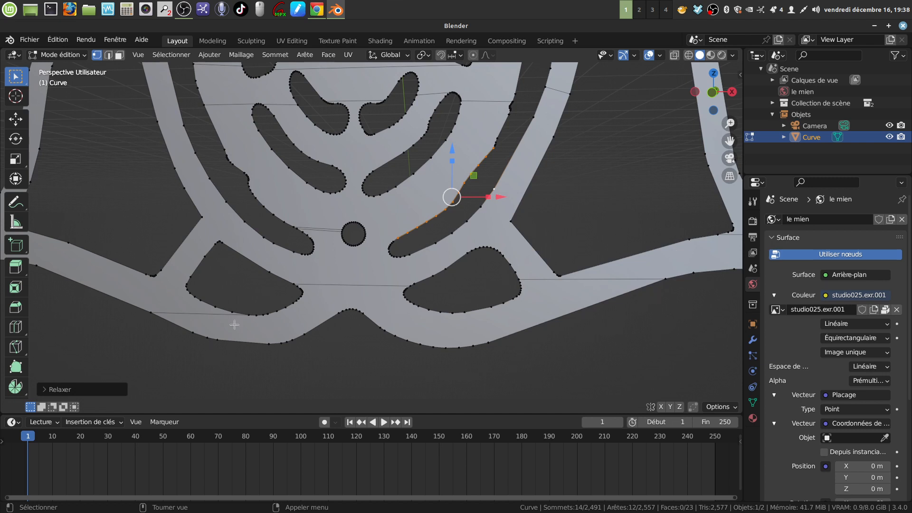
left_click(46, 390)
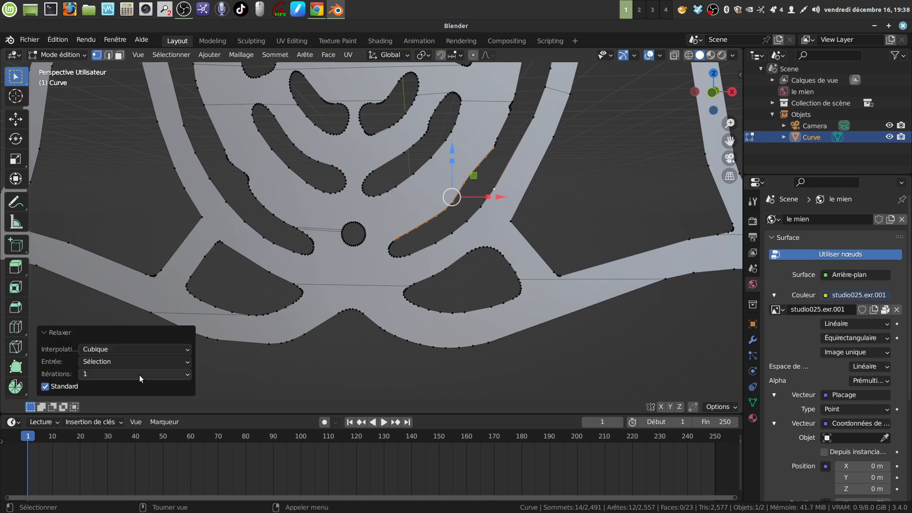
left_click(185, 375)
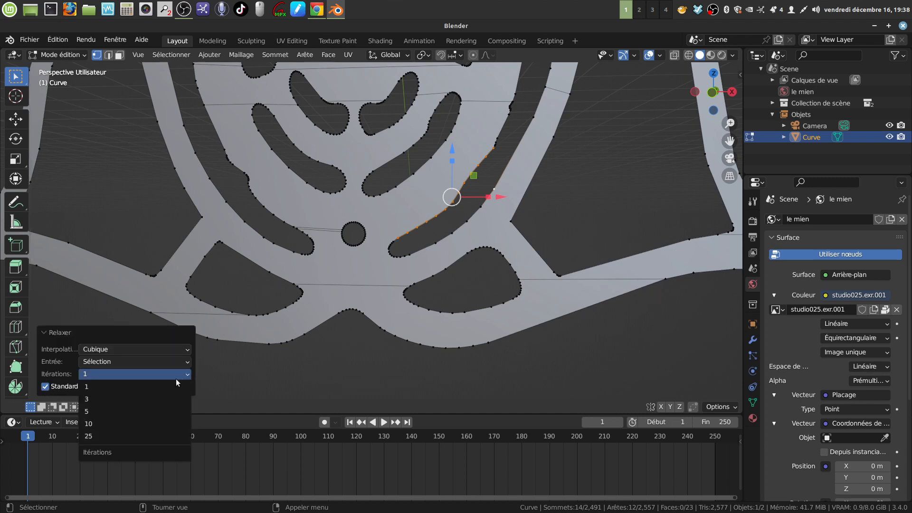
left_click(139, 437)
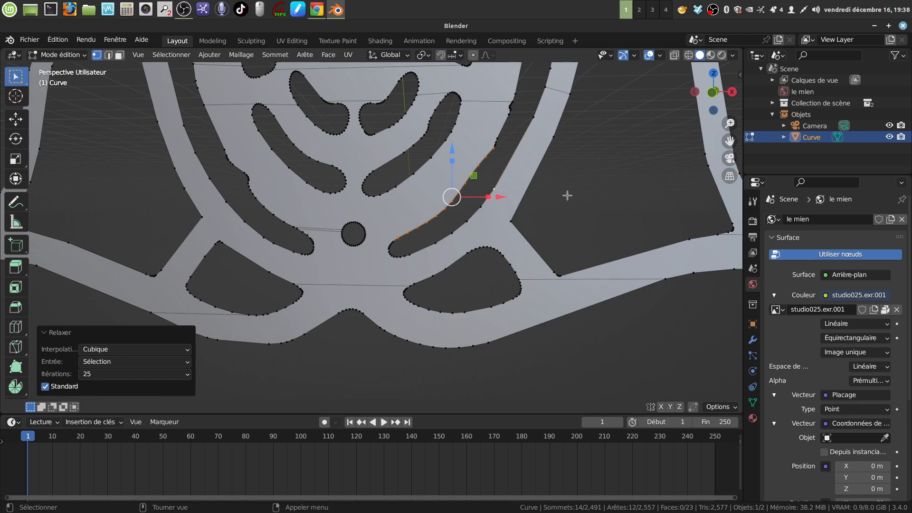
key("alt+a")
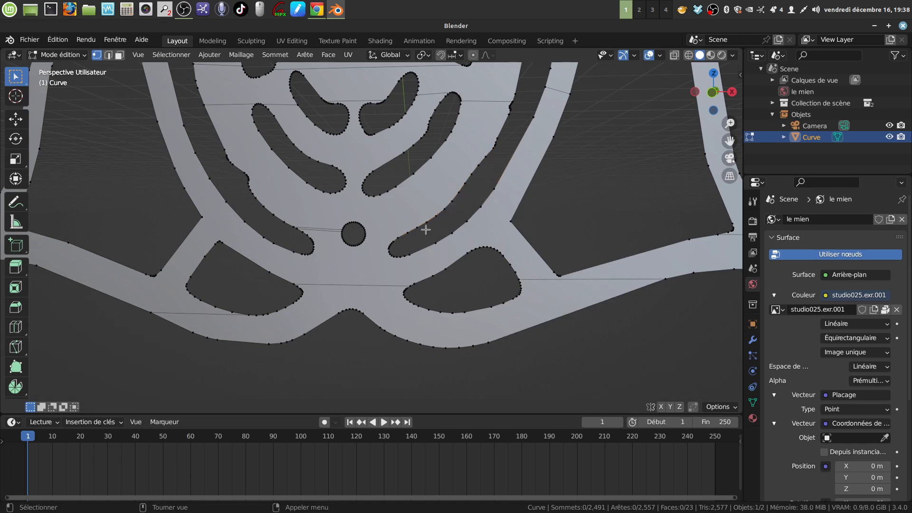
- Circle-select the vertices of the rounded tip on the right foot's inner prong and flatten them with a Z scale of 0
scroll(453, 215, "down", 4)
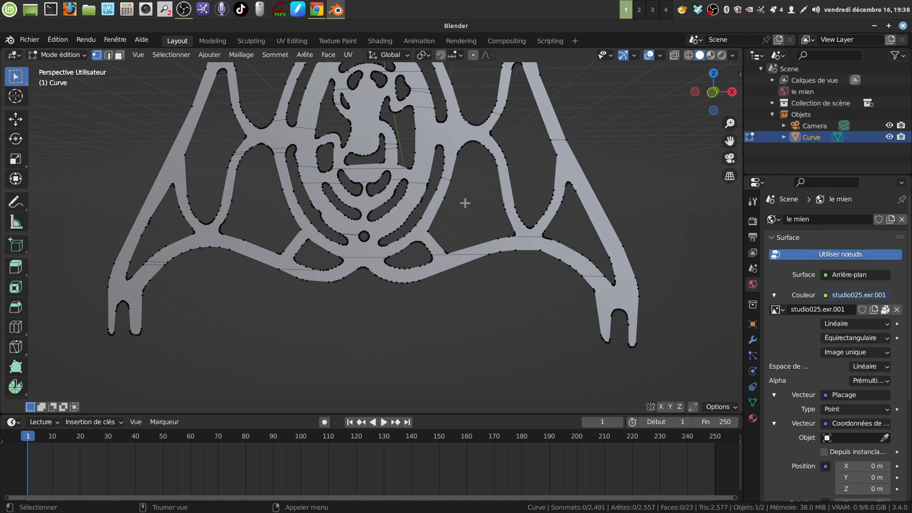
middle_click_drag(465, 203, 298, 92, "shift")
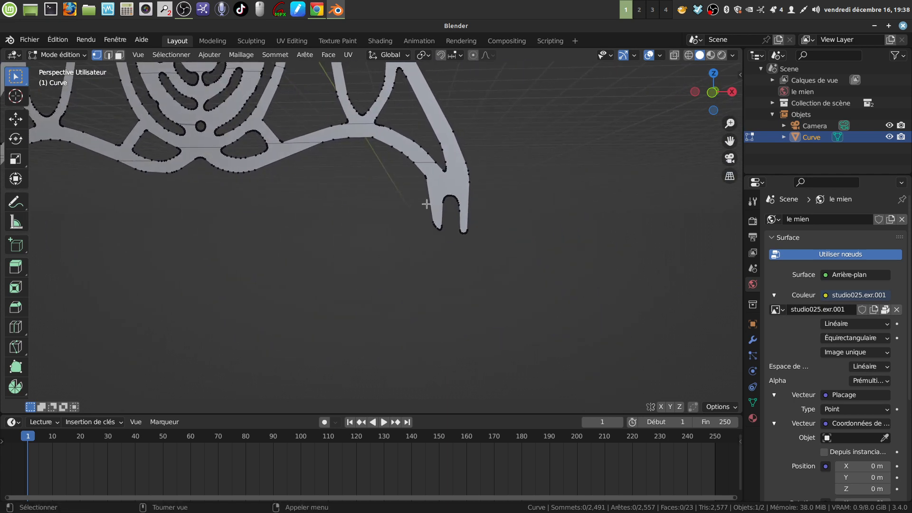
scroll(430, 203, "up", 5)
middle_click_drag(450, 199, 363, 269, "shift")
scroll(458, 289, "up", 2)
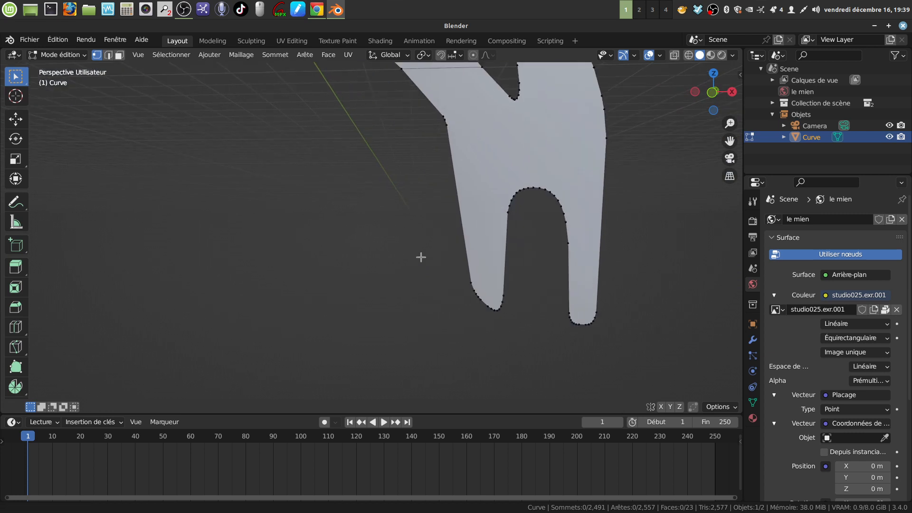
middle_click_drag(421, 259, 372, 252, "shift")
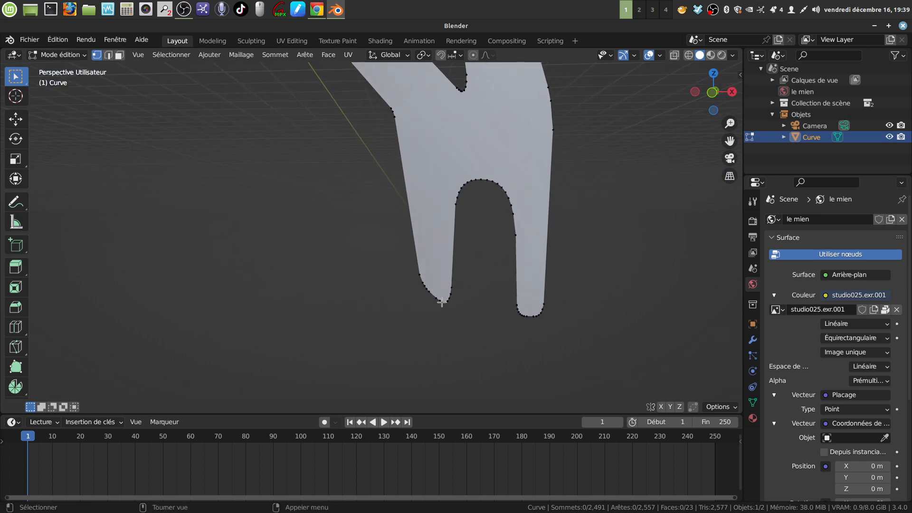
key("c")
left_click_drag(423, 285, 431, 299)
key("Escape")
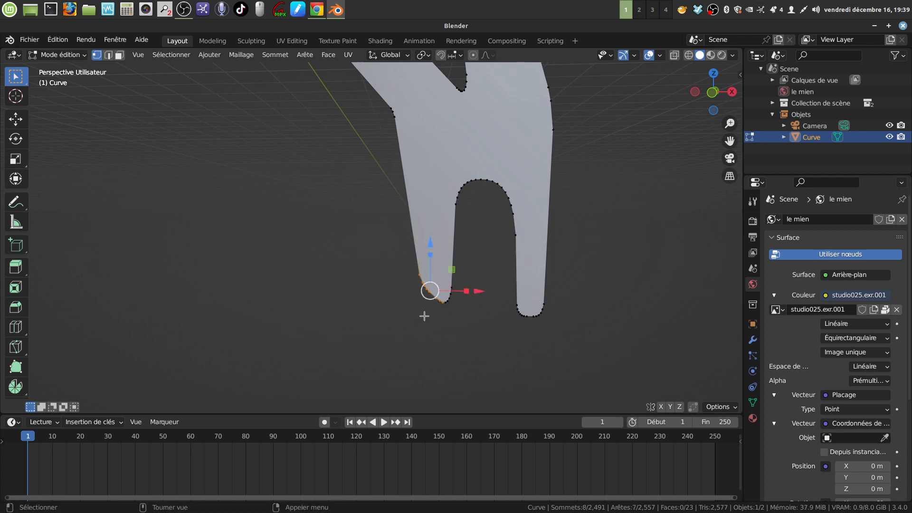
left_click(425, 316)
key("c")
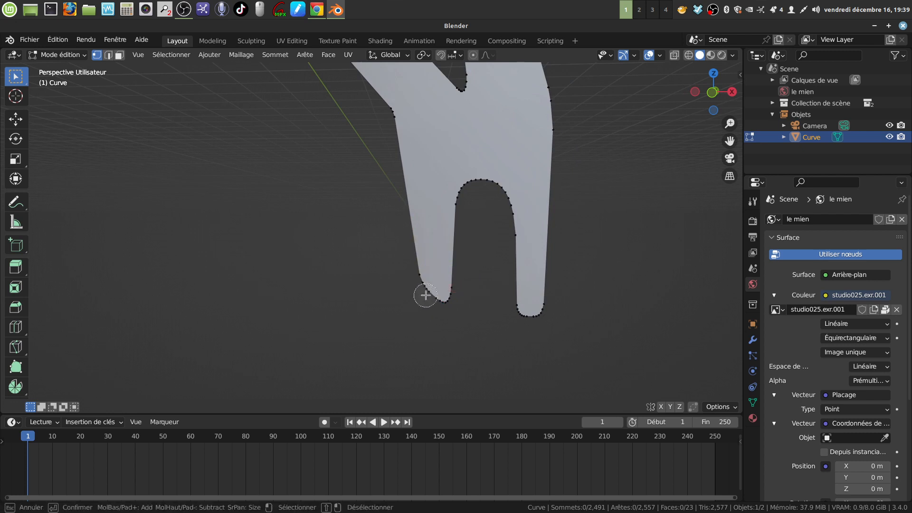
left_click_drag(425, 291, 437, 297)
key("Escape")
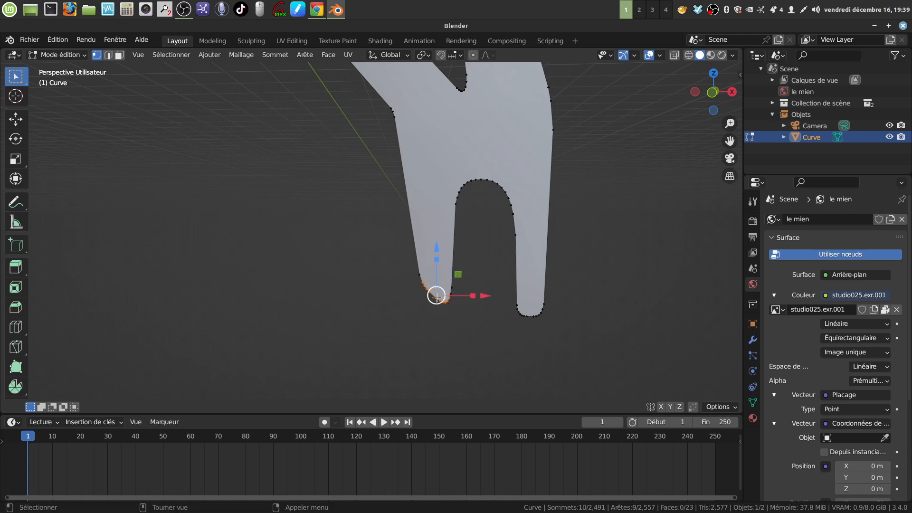
left_click_drag(439, 261, 440, 281)
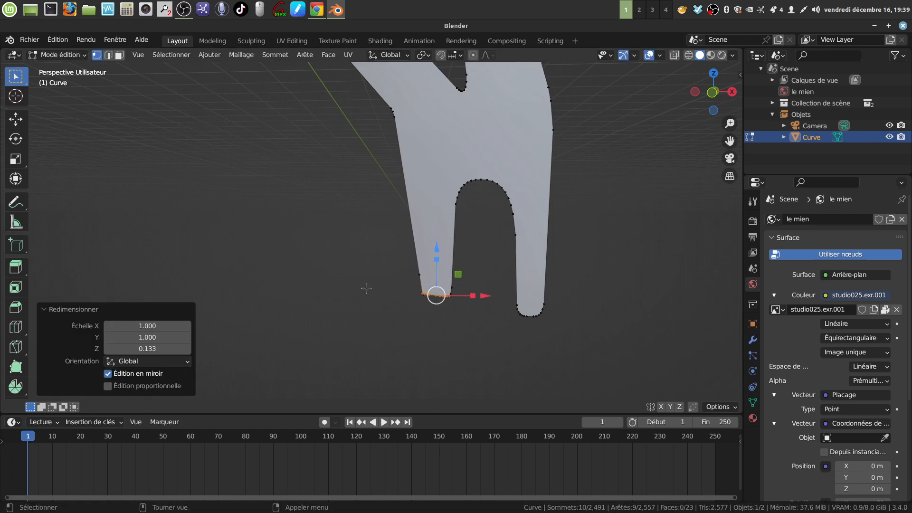
key("s")
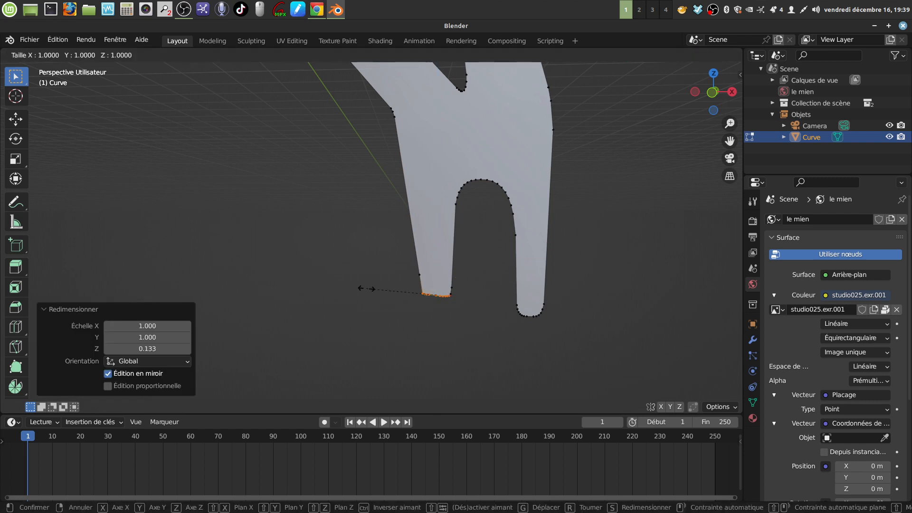
key("z")
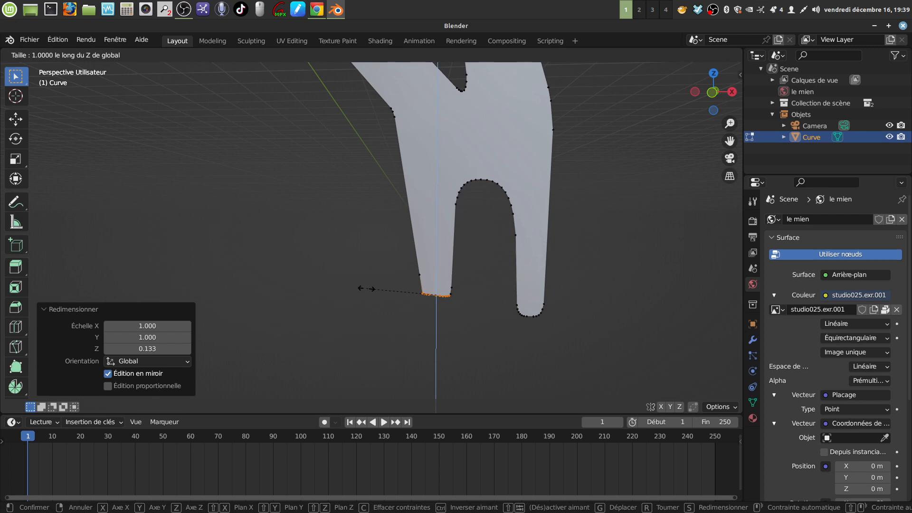
type("0")
key("Return")
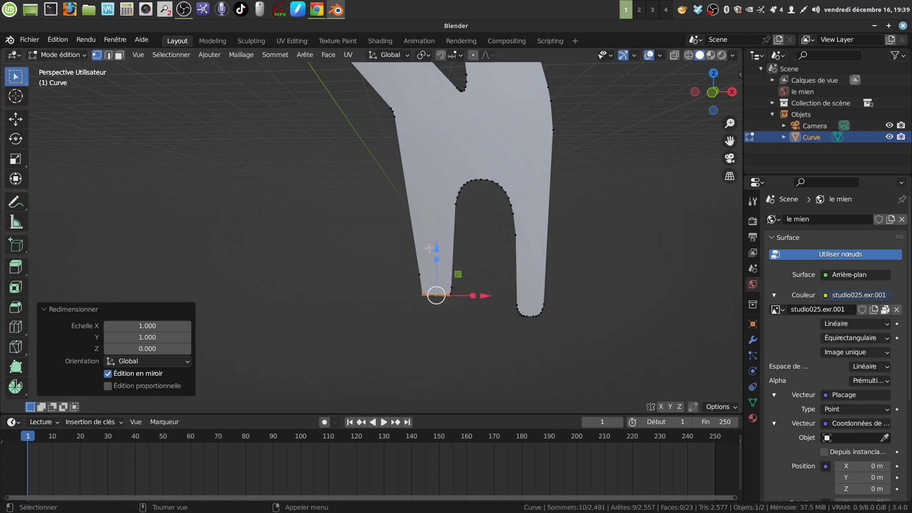
- Lower the flattened prong tip about 0.055 m along Z, level with the outer prong, and return to Object mode
left_click_drag(436, 249, 438, 268)
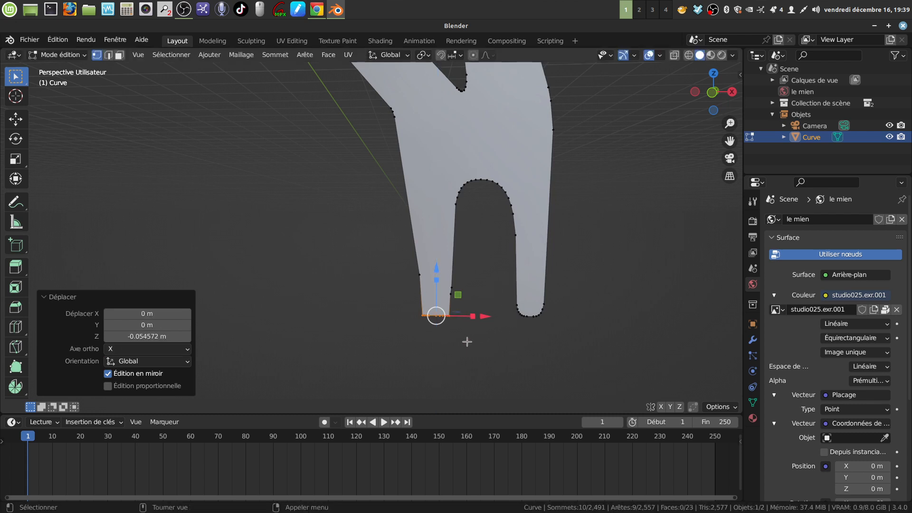
scroll(467, 342, "down", 8)
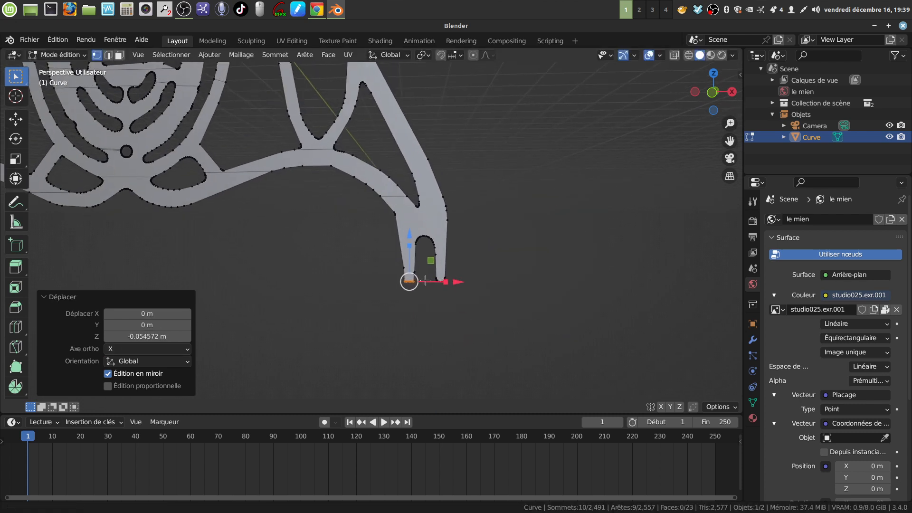
scroll(426, 281, "down", 4)
middle_click_drag(421, 257, 531, 314, "shift")
middle_click_drag(489, 292, 401, 237)
key("Tab")
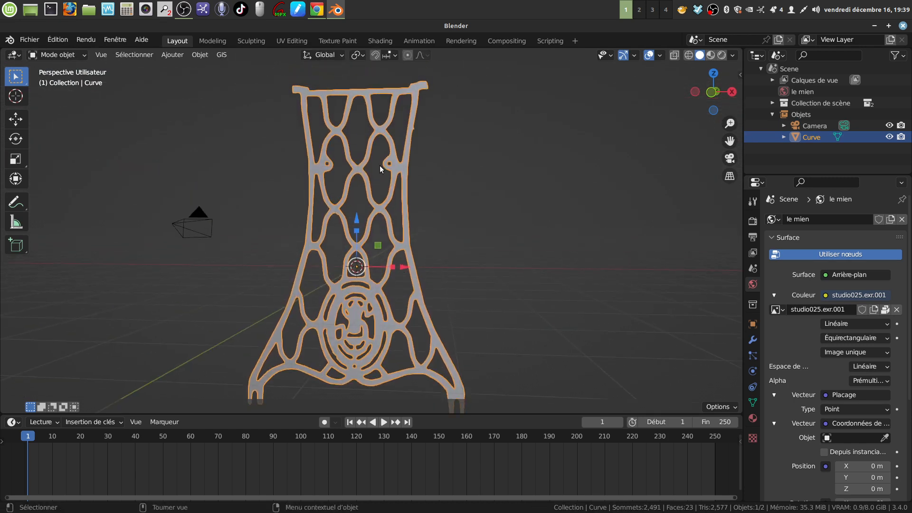
- In Edit mode, connect the two vertices above and below the stray spur on the right upright's outer edge, then deselect
middle_click_drag(380, 166, 395, 288)
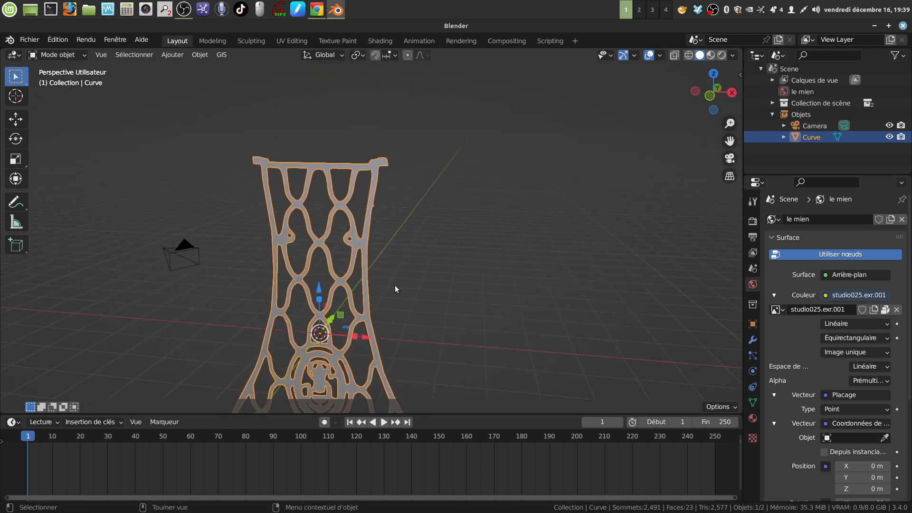
scroll(394, 285, "up", 4)
middle_click_drag(374, 141, 372, 301, "shift")
scroll(372, 300, "up", 4)
middle_click_drag(354, 182, 396, 228, "shift")
key("Tab")
scroll(389, 298, "up", 4)
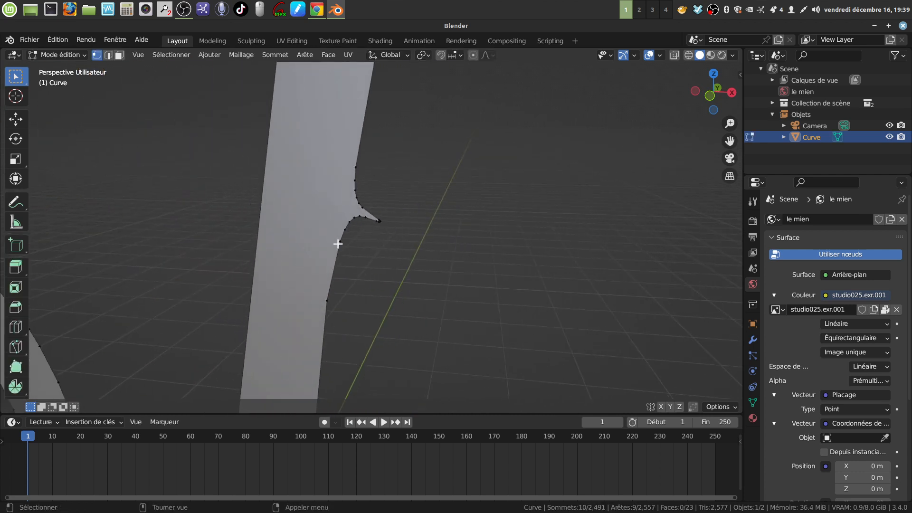
left_click(338, 243)
left_click(355, 162, "shift")
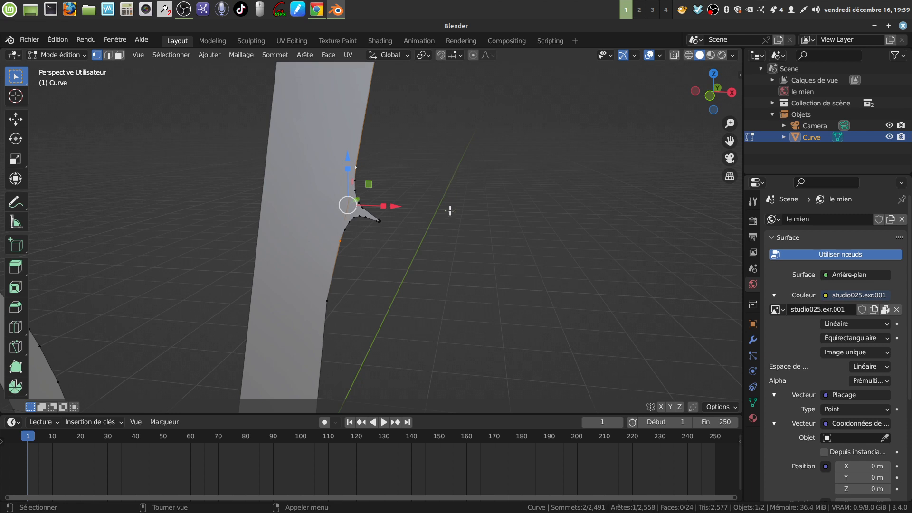
left_click(431, 289)
- Circle-select the stray spur's vertices outside the new edge on the right upright and delete them
key("c")
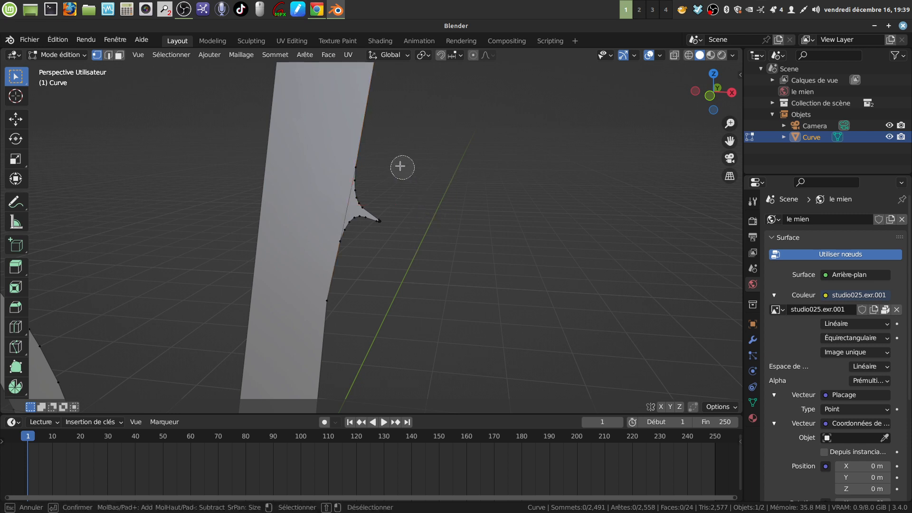
mouse_move(366, 184)
left_mouse_down()
mouse_move(362, 202)
mouse_move(380, 220)
mouse_move(363, 214)
mouse_move(357, 233)
left_mouse_up()
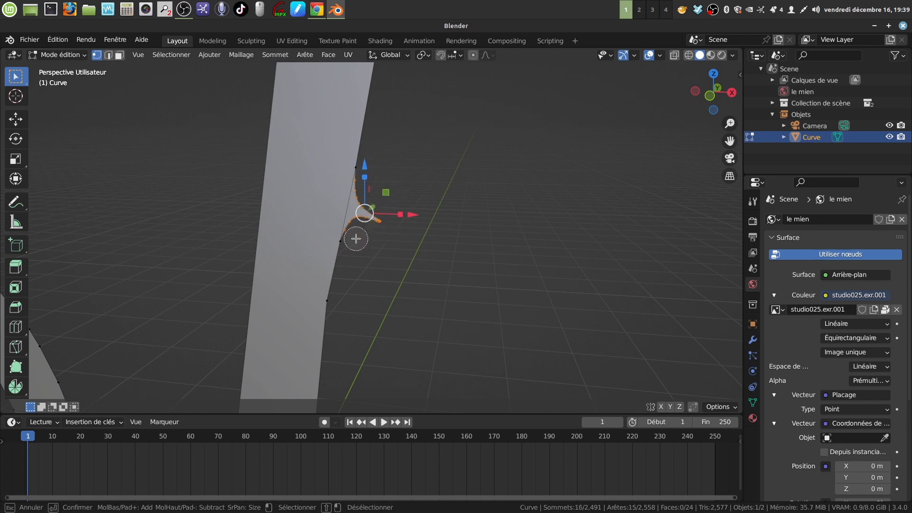
key("Escape")
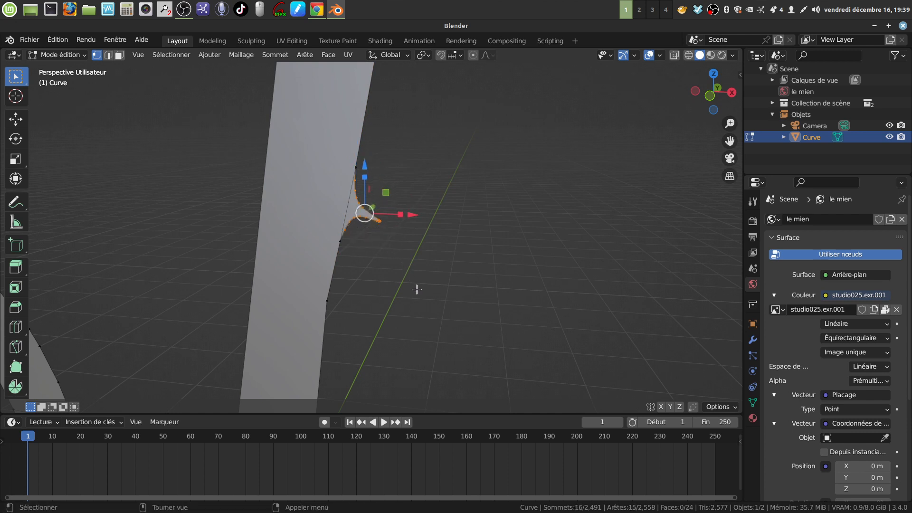
key("x")
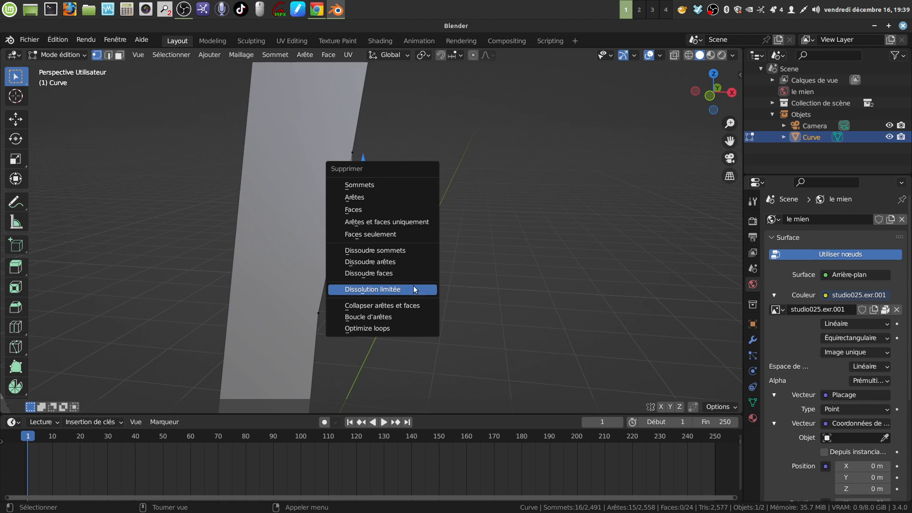
left_click(389, 185)
scroll(399, 221, "down", 2)
scroll(399, 221, "down", 5)
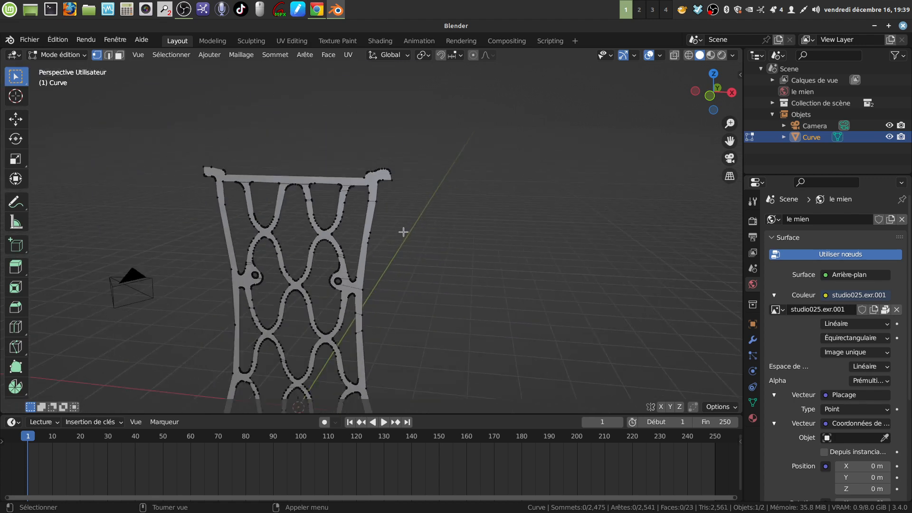
- Select the entire stand mesh and extrude it to give the flat shape thickness
middle_click_drag(376, 266, 462, 234)
key("a")
key("e")
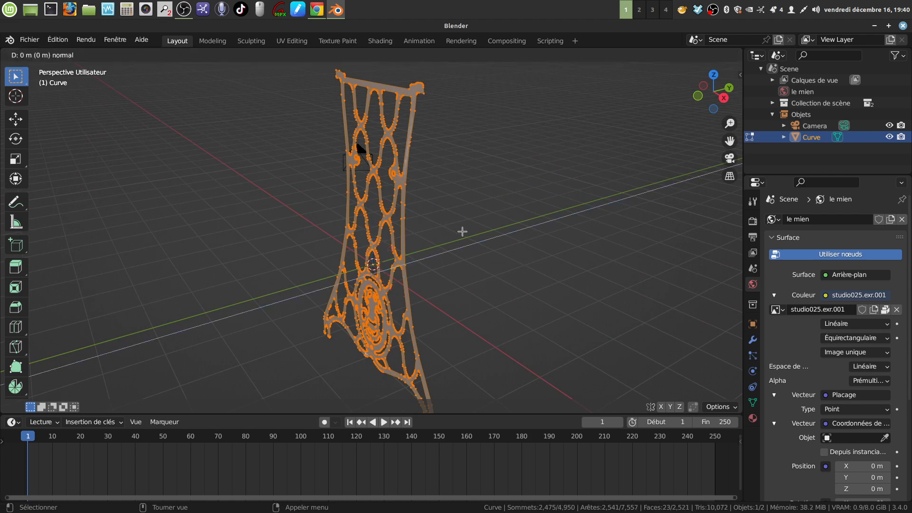
right_click(462, 232)
left_click_drag(412, 261, 406, 262)
middle_click_drag(408, 262, 380, 269)
- Return to Object mode and apply Shade Auto Smooth with a 30° angle to the stand
key("Tab")
right_click(380, 213)
left_click(370, 224)
- Inspect the stand's normals with the Face Orientation overlay, and turn the overlay off again
key("q")
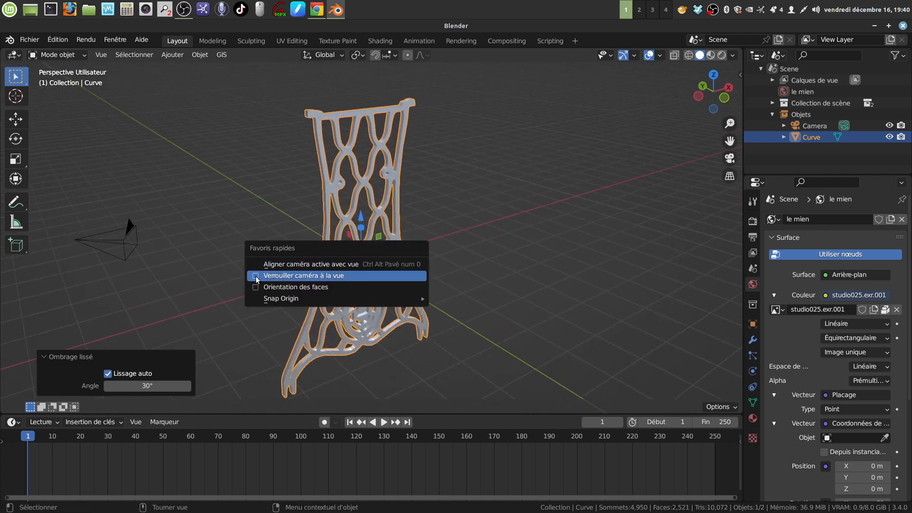
left_click(257, 288)
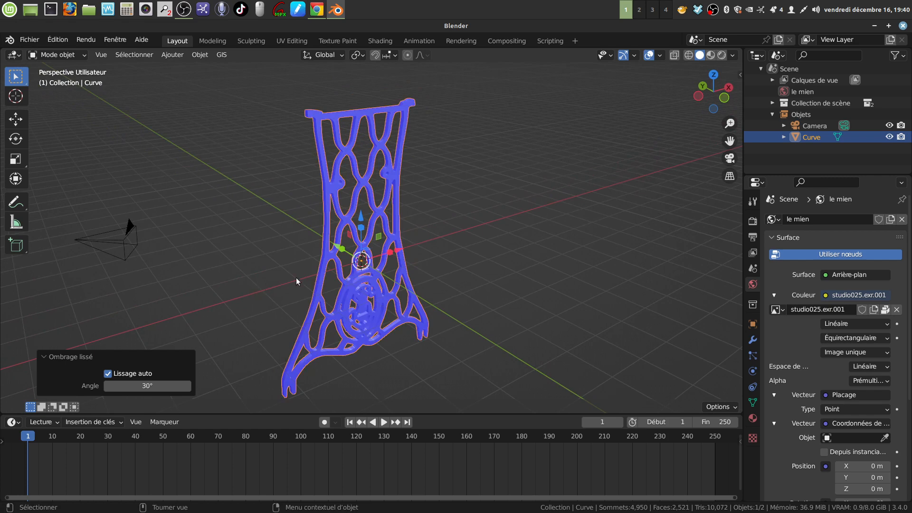
key("q")
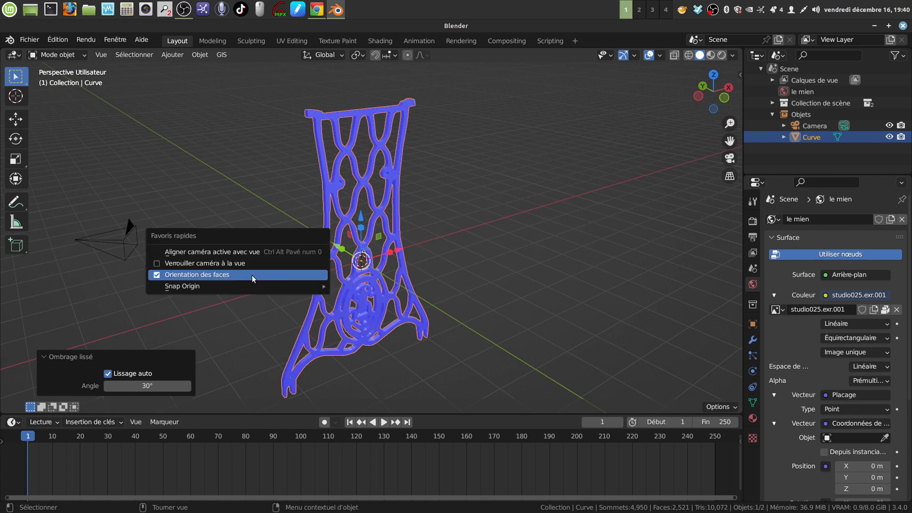
left_click(158, 277)
middle_click_drag(159, 278, 399, 221)
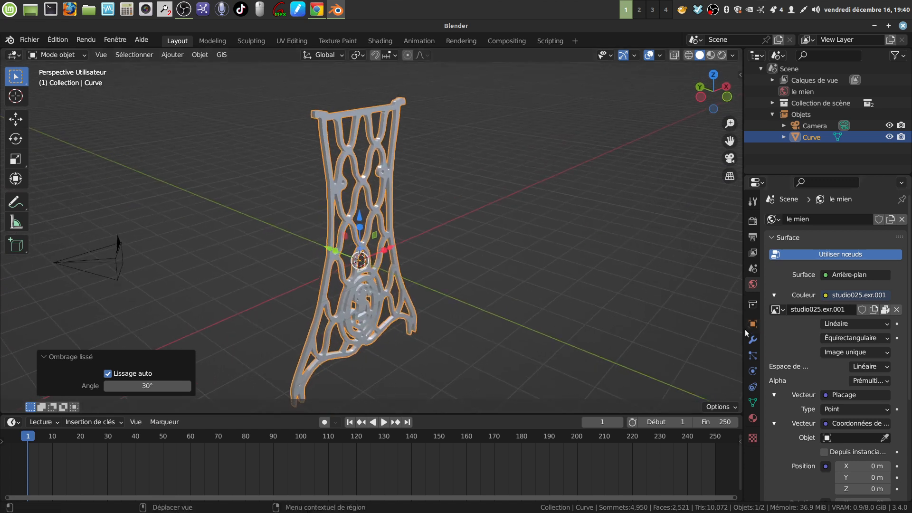
- Remove the SVGMat.001 material slot from the stand
left_click(755, 418)
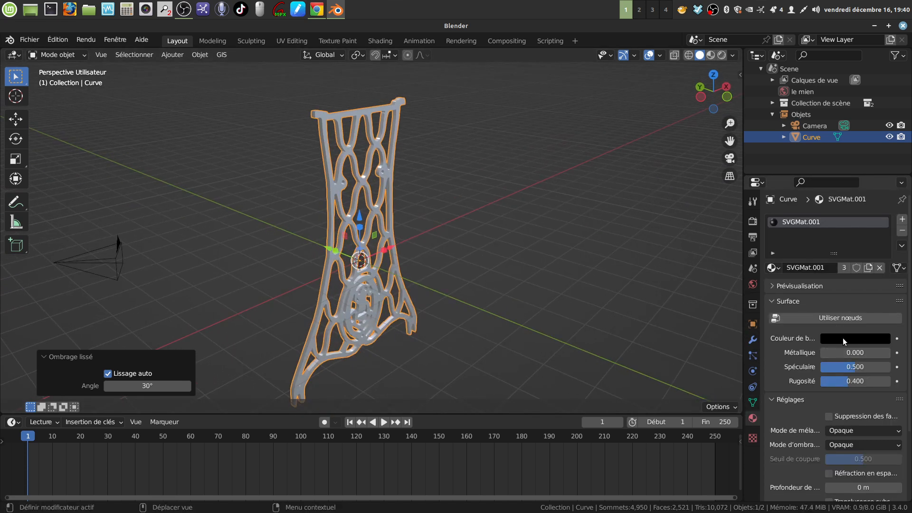
left_click(902, 231)
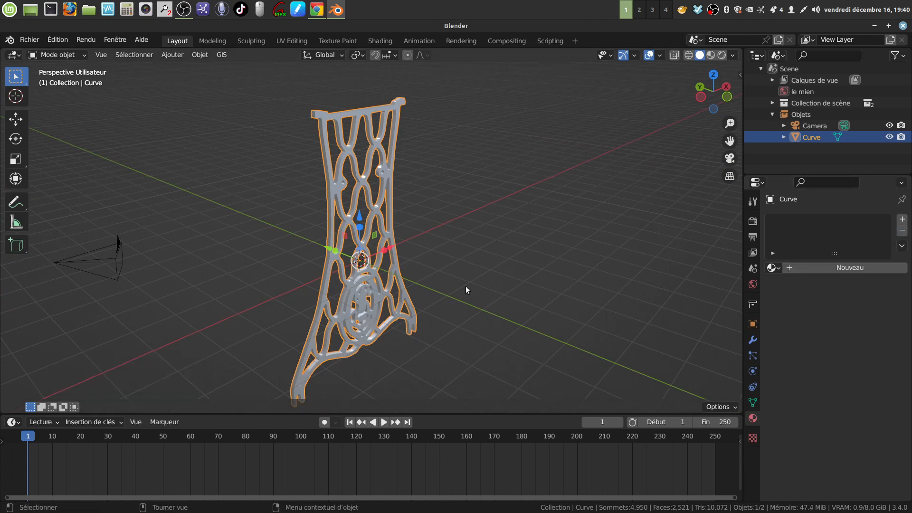
middle_click_drag(466, 291, 302, 241)
scroll(379, 263, "up", 5)
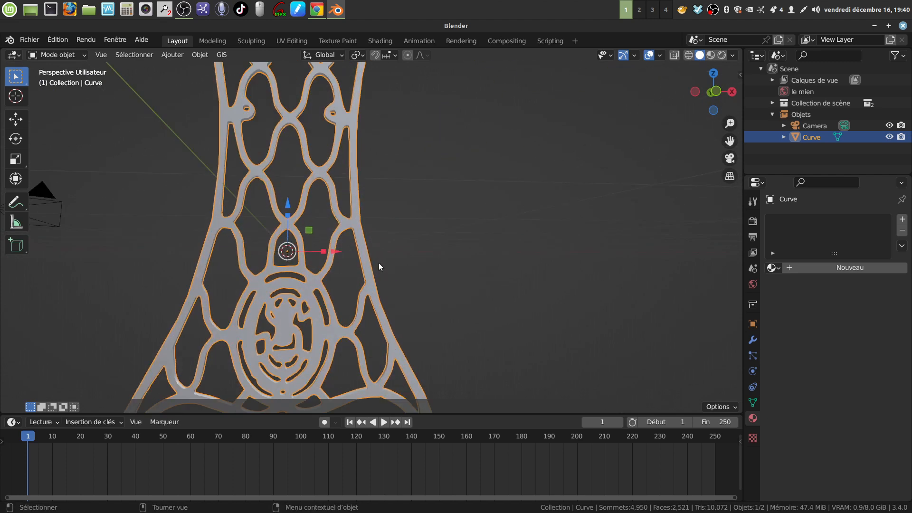
mouse_move(380, 266)
middle_mouse_down()
mouse_move(351, 282)
mouse_move(358, 257)
mouse_move(401, 230)
mouse_move(397, 261)
middle_mouse_up()
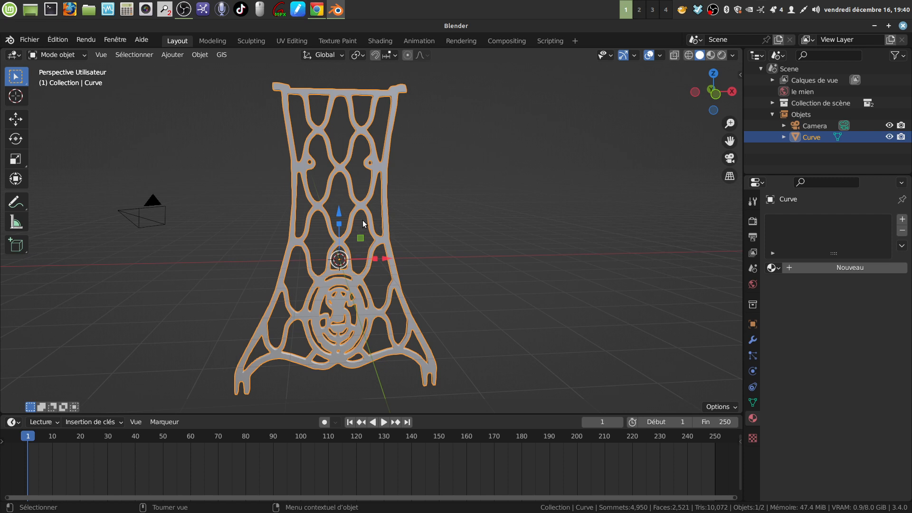
- Delete the stand object from the scene, leaving only the camera
key("x")
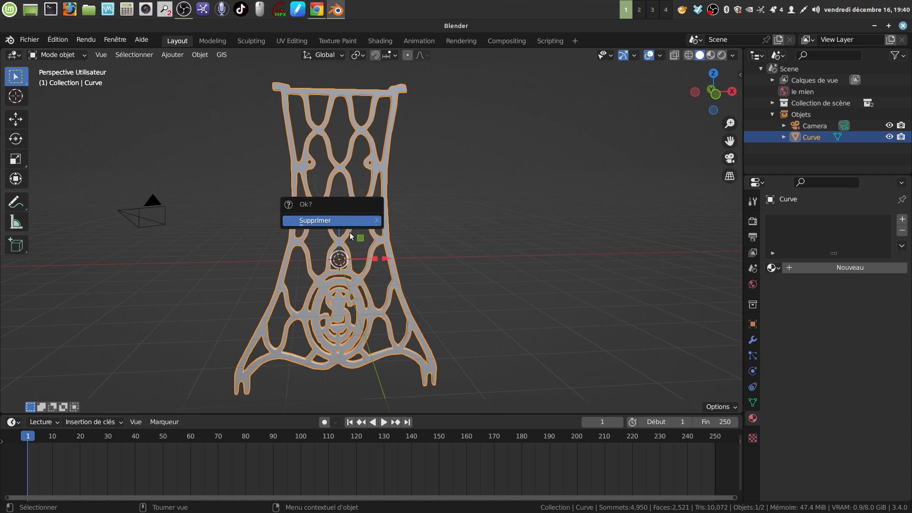
left_click(341, 220)
mouse_move(360, 205)
middle_mouse_down()
mouse_move(344, 216)
mouse_move(348, 210)
middle_mouse_up()
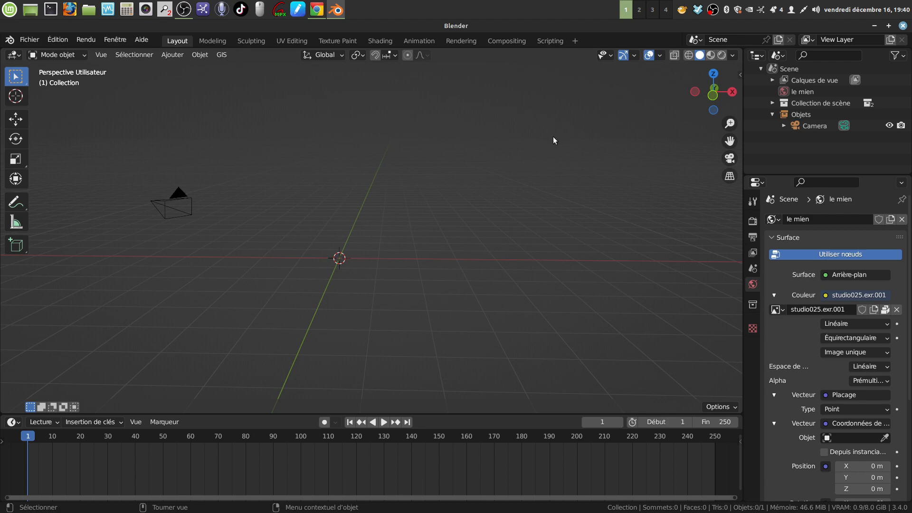
- Switch to the desktop folder cailloux and view vigne.jpg and dessous-verre-feuille-de-vigne.jpg, closing the images and folder when finished
left_click(875, 25)
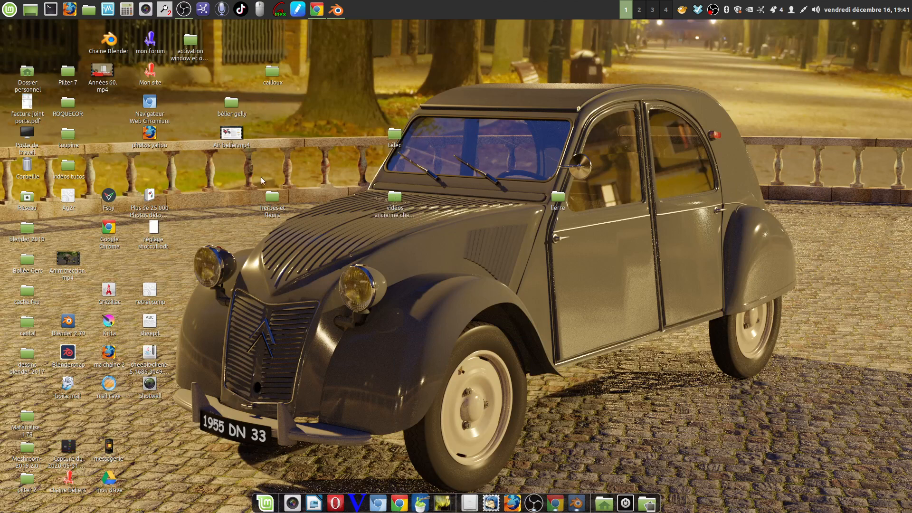
double_click(272, 72)
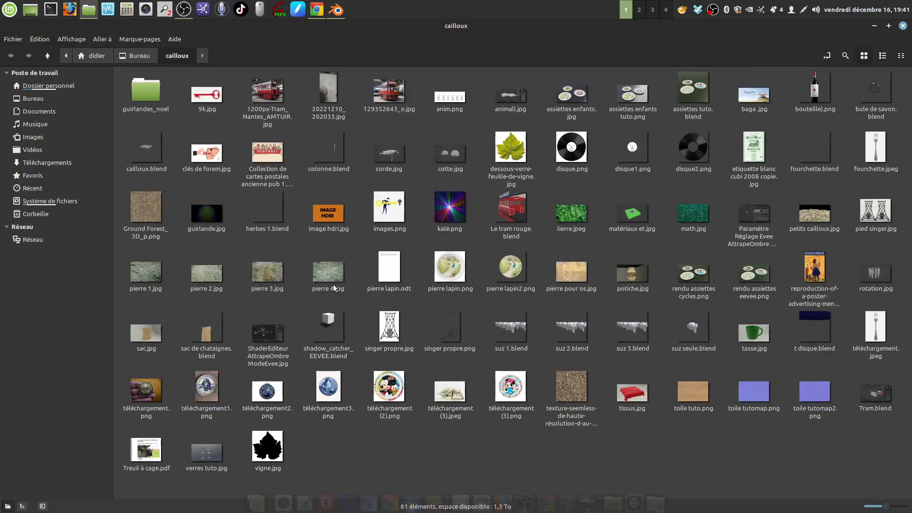
double_click(270, 451)
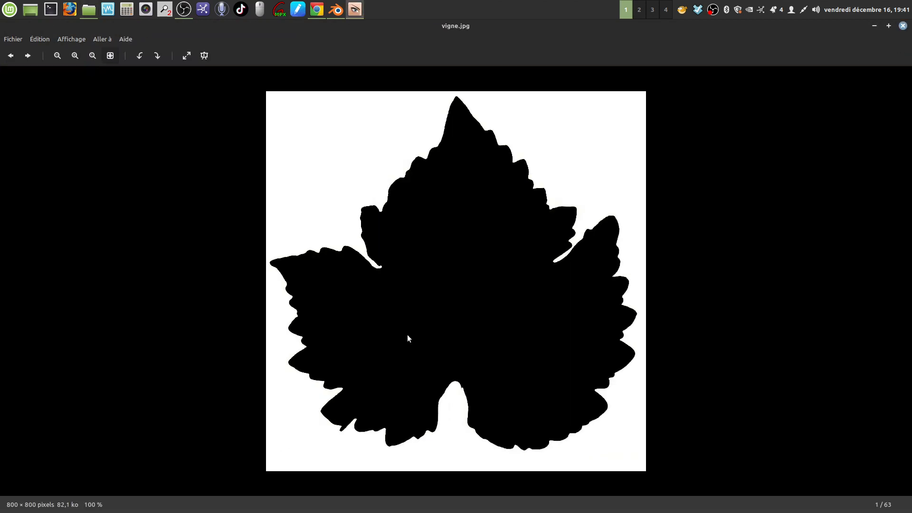
left_click(903, 25)
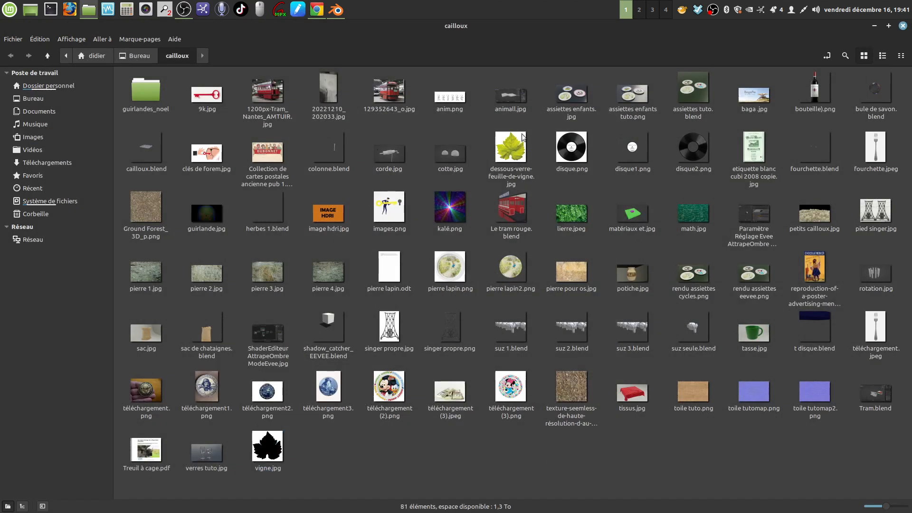
double_click(512, 150)
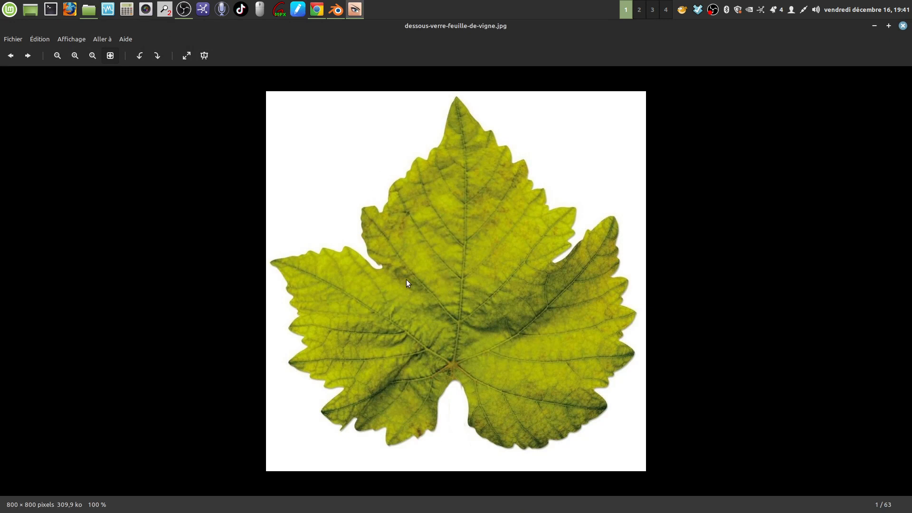
left_click(902, 25)
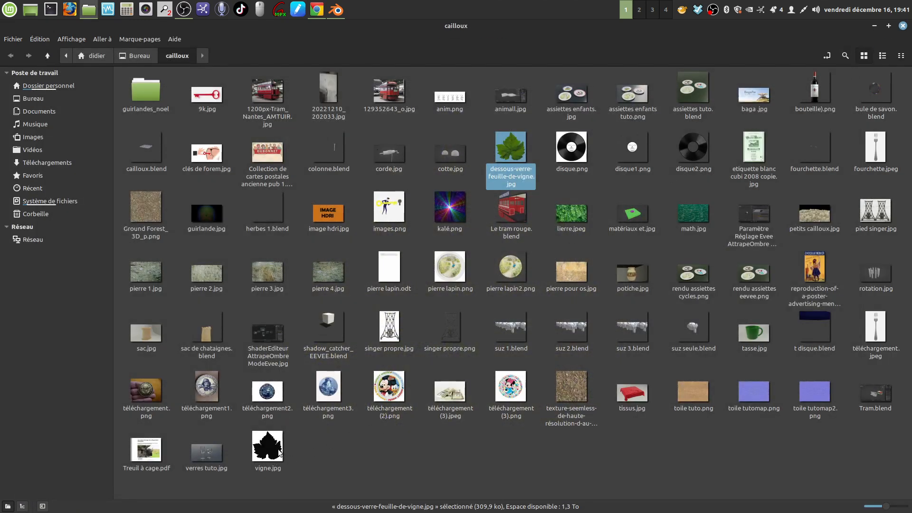
left_click(902, 26)
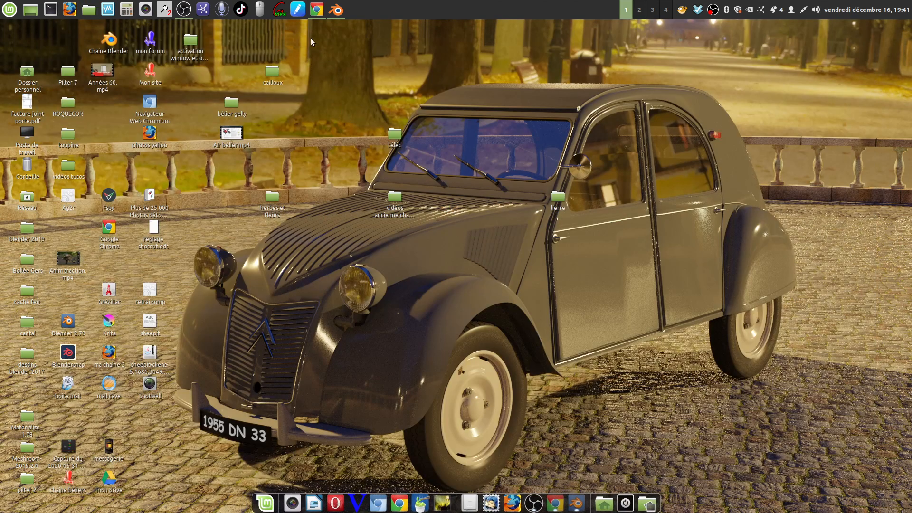
- Switch to the Chromium browser and search Google for "convertir jpg en svg"
left_click(316, 9)
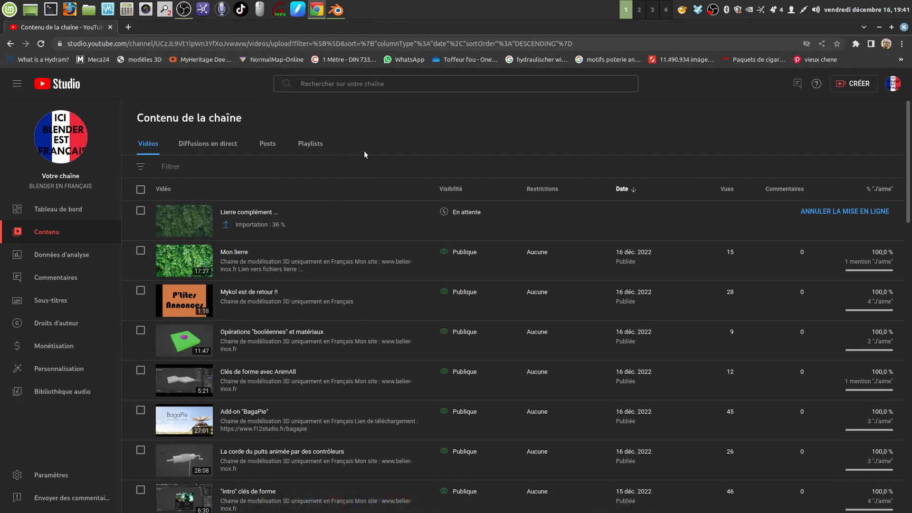
left_click(880, 27)
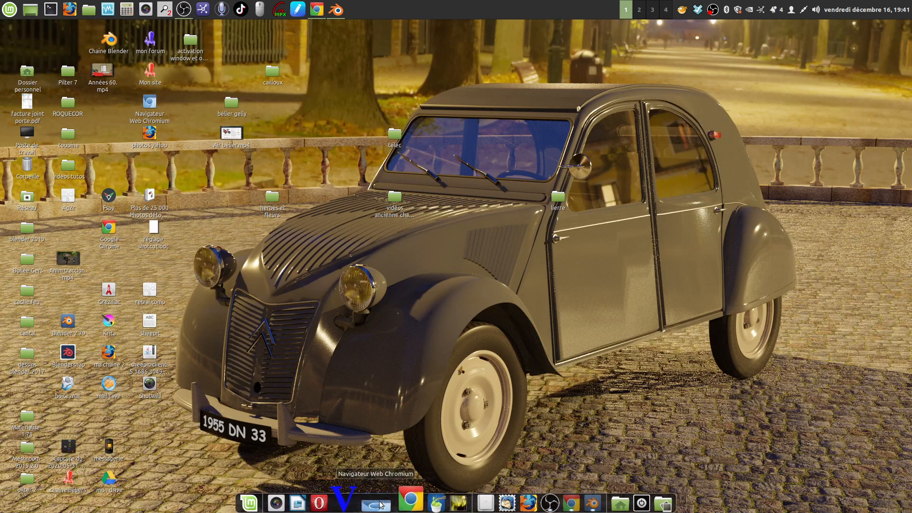
left_click(396, 501)
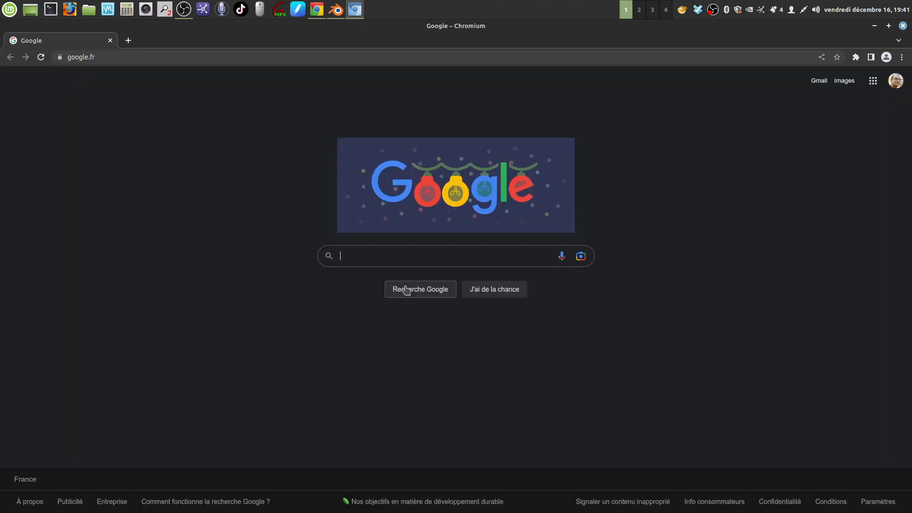
left_click(349, 257)
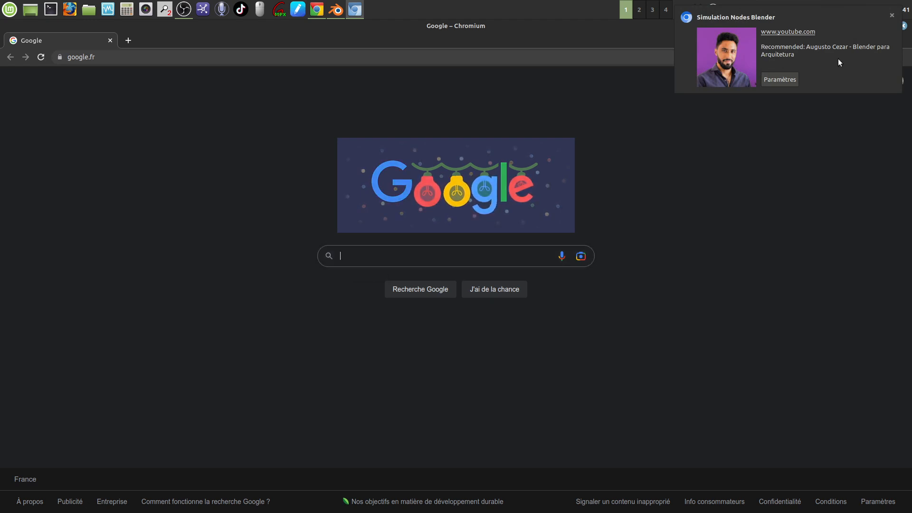
left_click(892, 16)
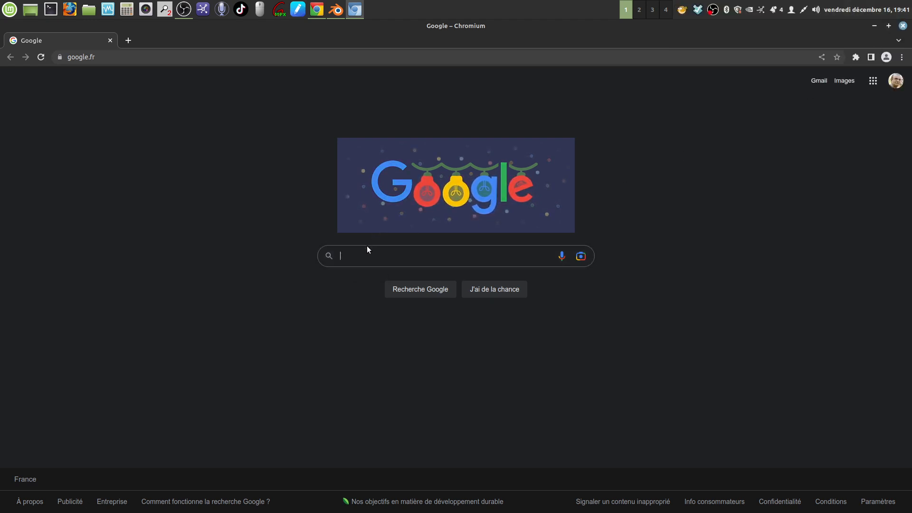
type("co")
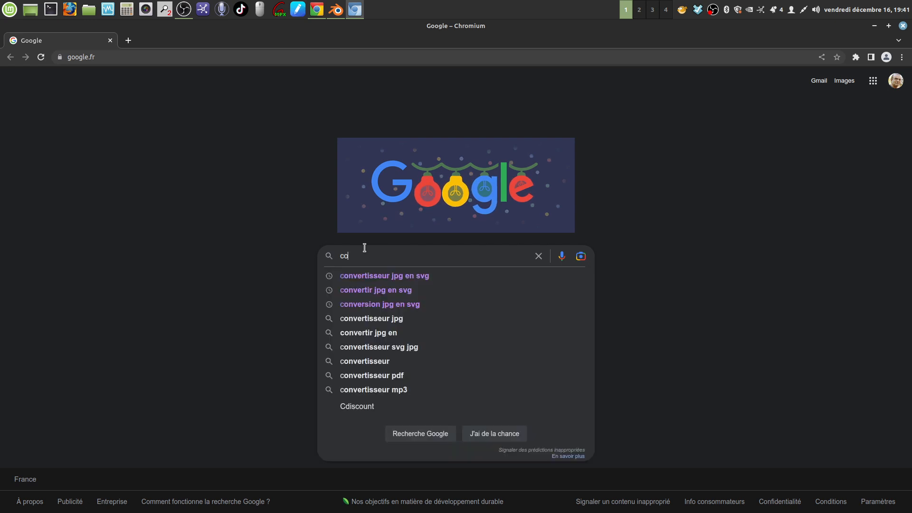
type("nvertir")
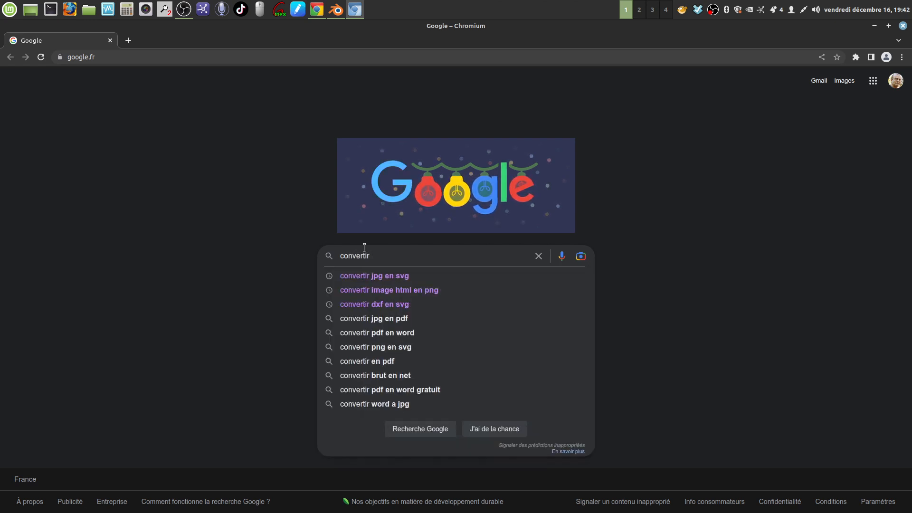
type(" jp")
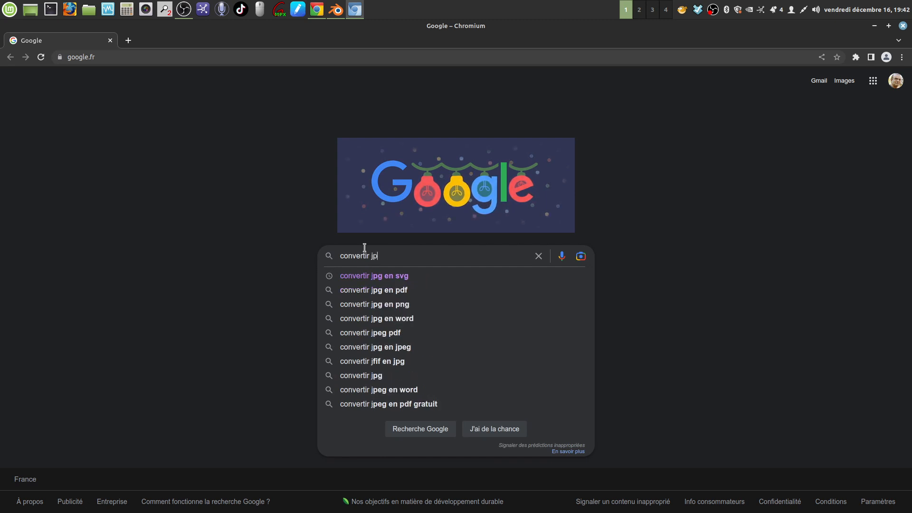
type("g en sv")
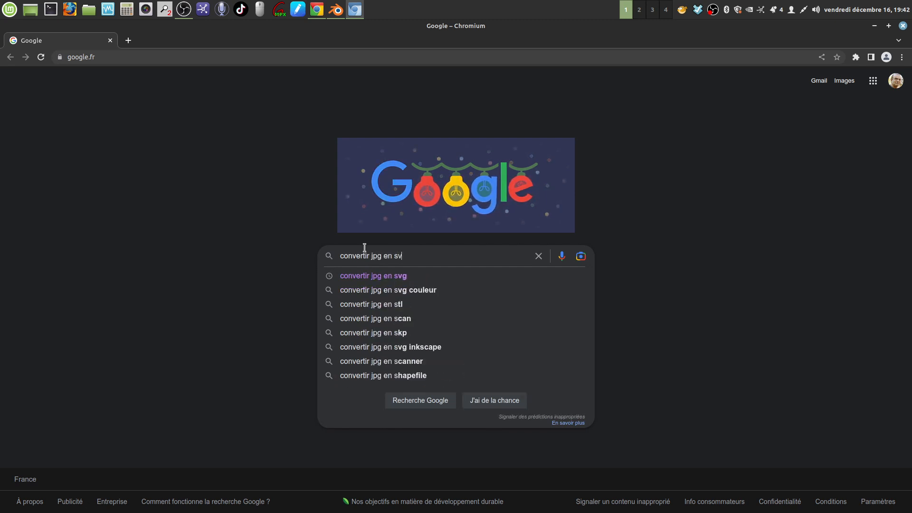
type("g")
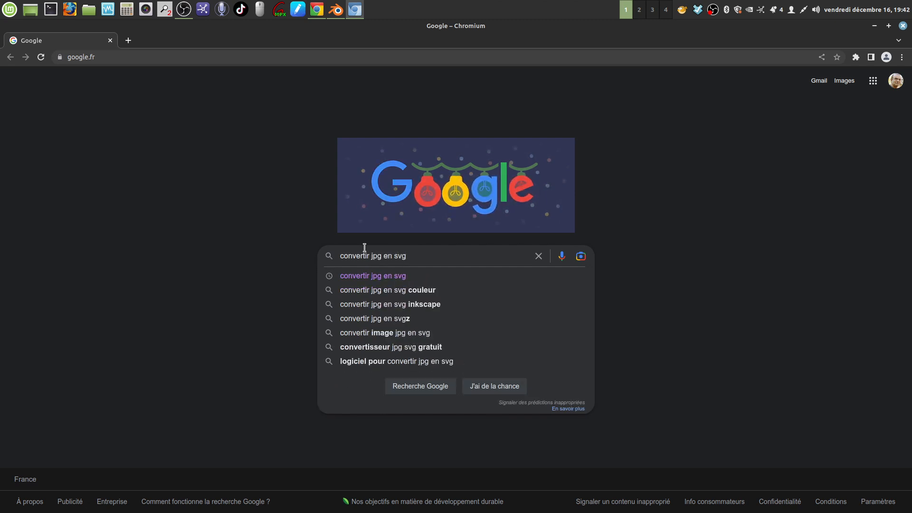
key("Return")
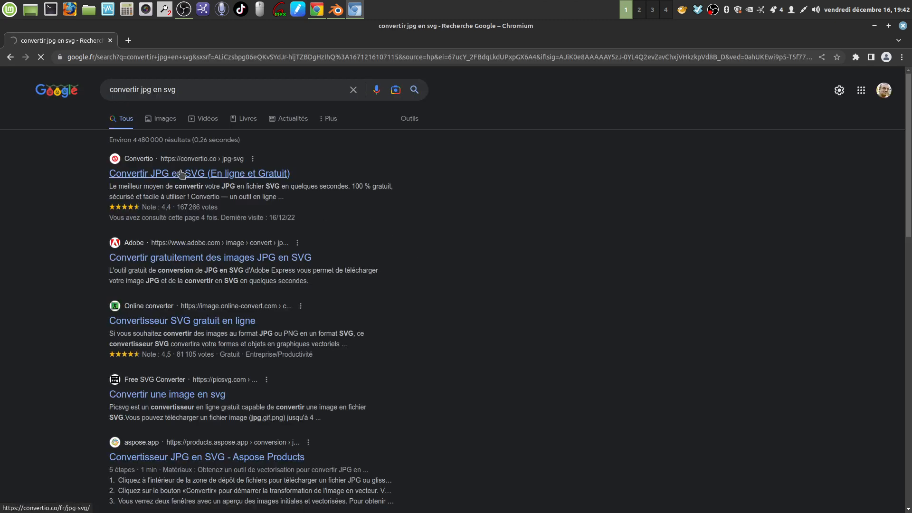
- Open Convertio's JPG to SVG converter and choose vigne.jpg from the desktop folder cailloux for conversion
left_click(181, 174)
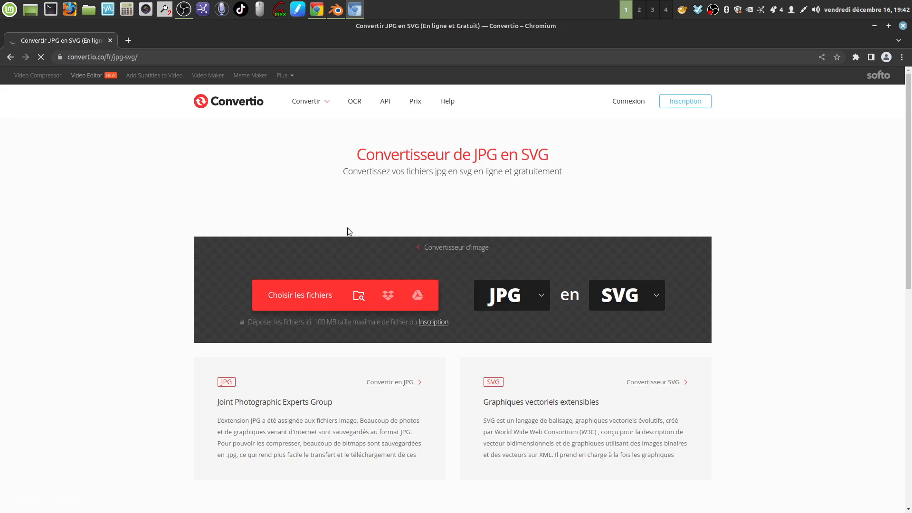
left_click(306, 298)
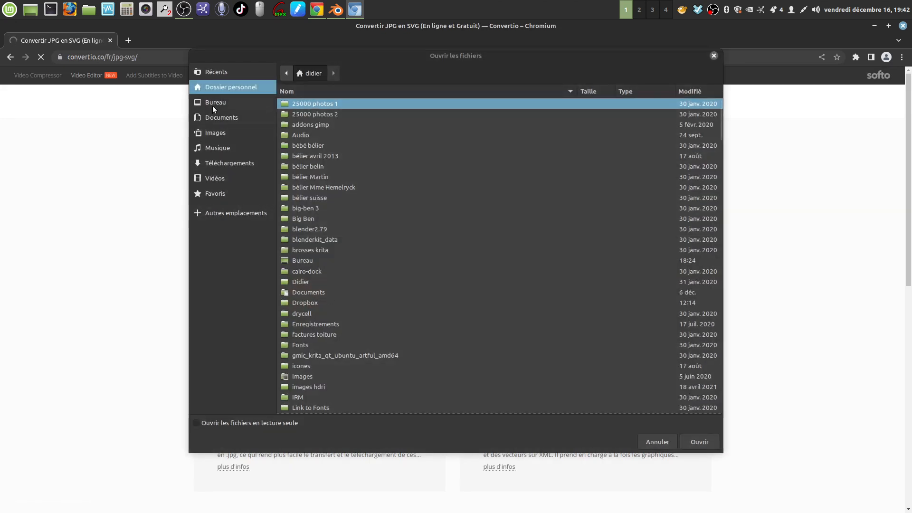
double_click(319, 159)
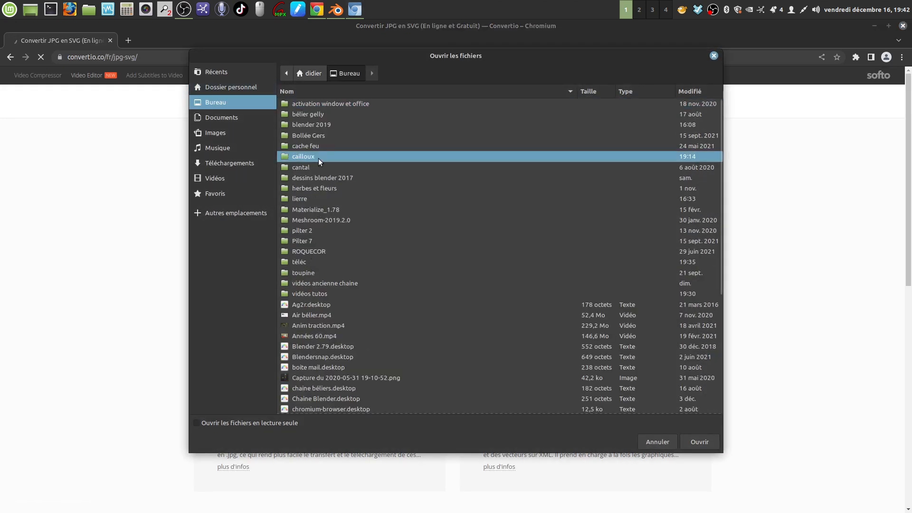
scroll(358, 338, "down", 5)
scroll(358, 338, "down", 8)
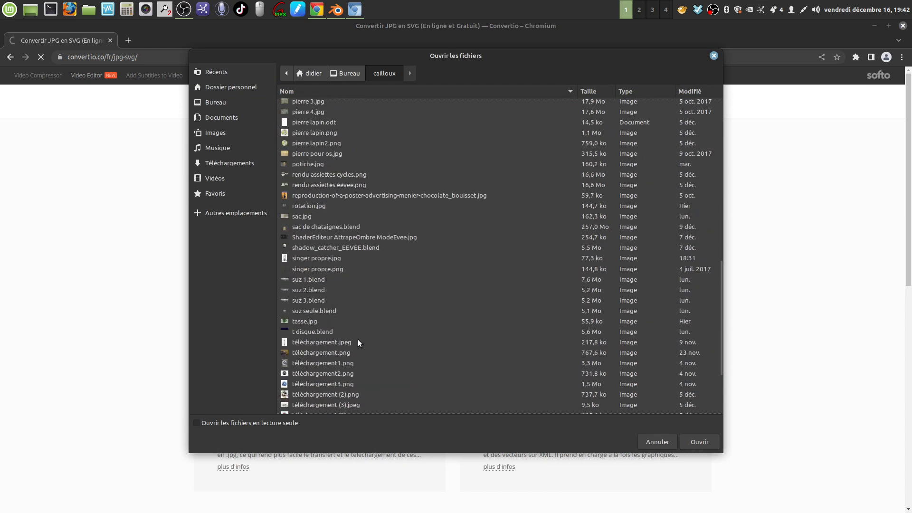
left_click(303, 410)
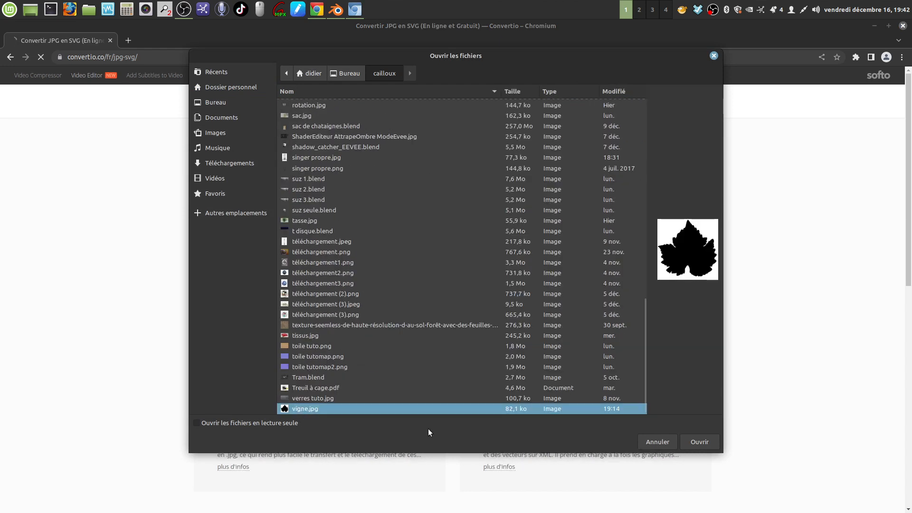
left_click(695, 442)
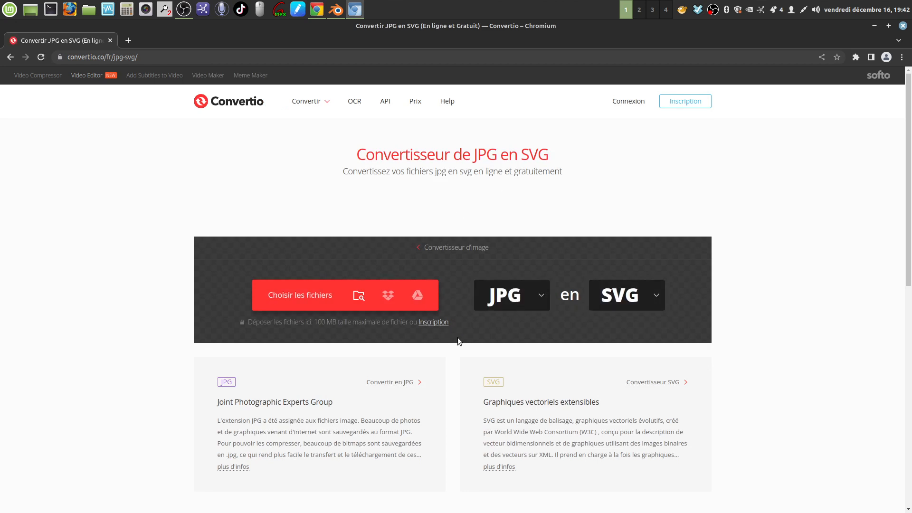
- Load vigne.jpg from the desktop folder cailloux into the JPG to SVG converter
left_click(329, 297)
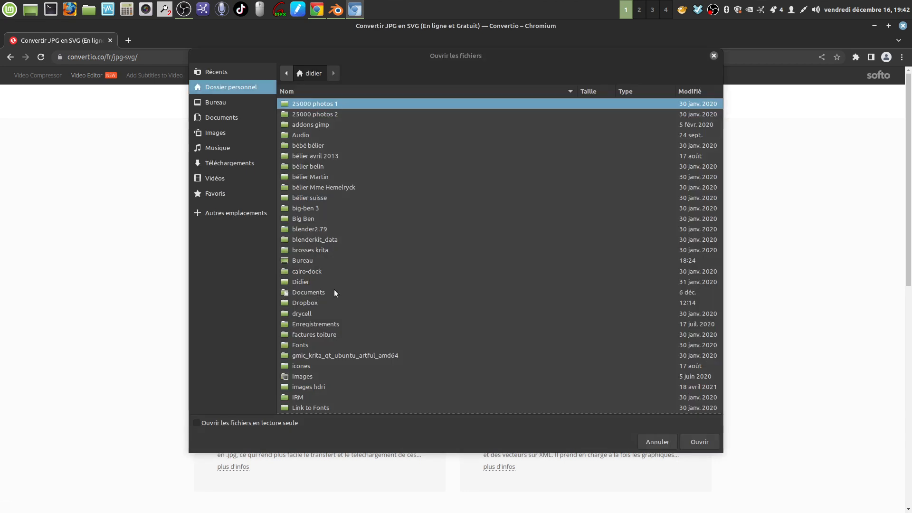
left_click(215, 103)
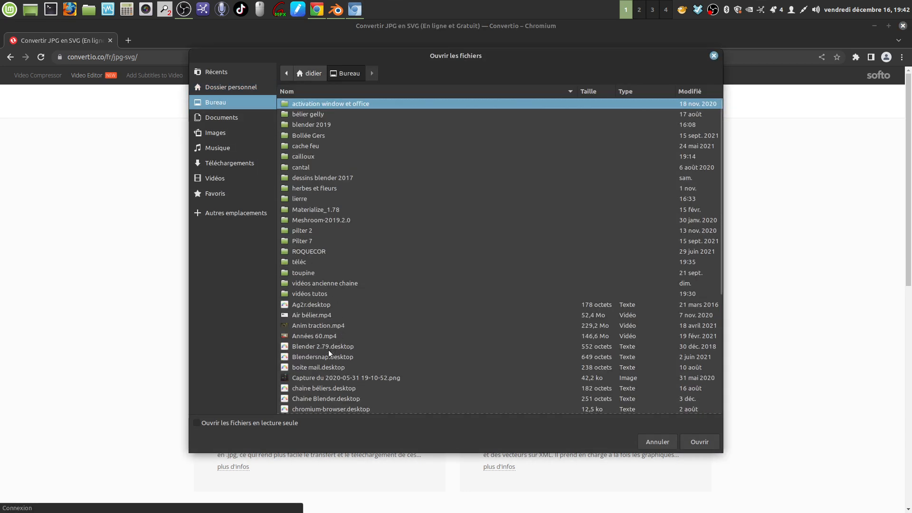
scroll(325, 368, "down", 5)
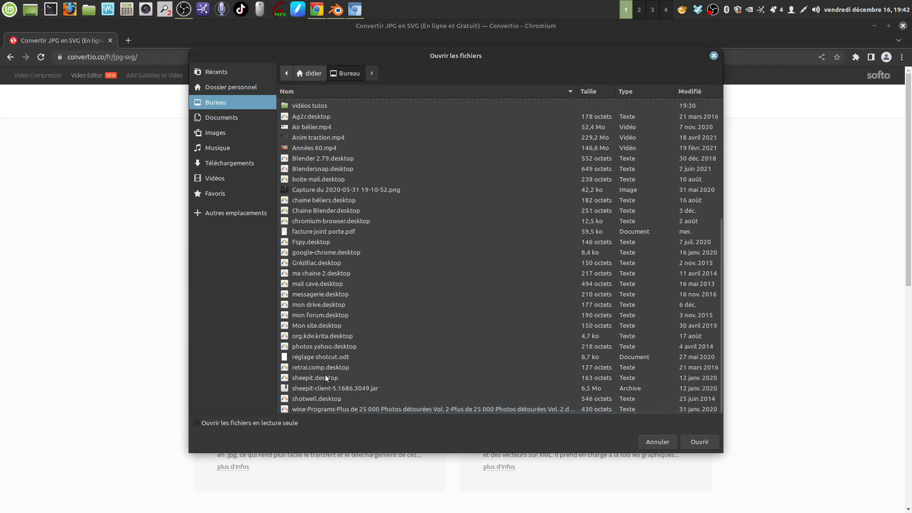
scroll(326, 378, "up", 4)
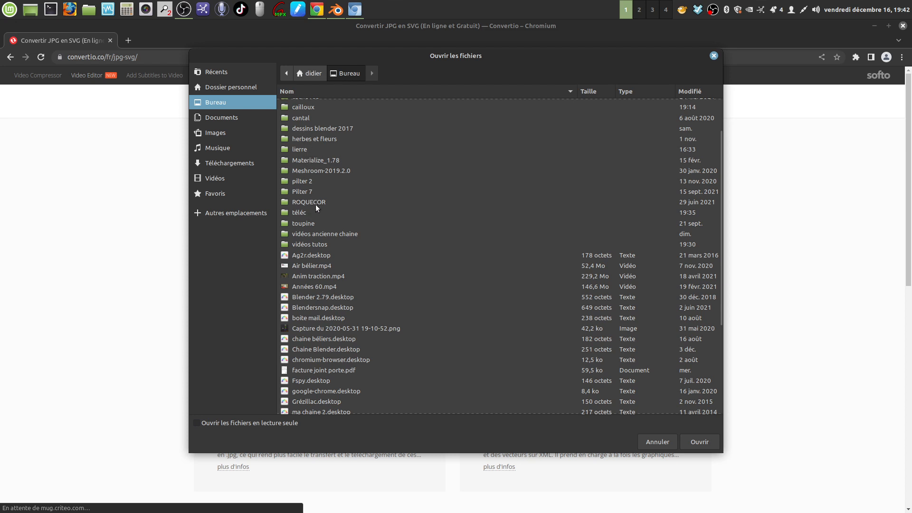
scroll(315, 204, "down", 1)
scroll(316, 204, "up", 1)
scroll(315, 204, "up", 1)
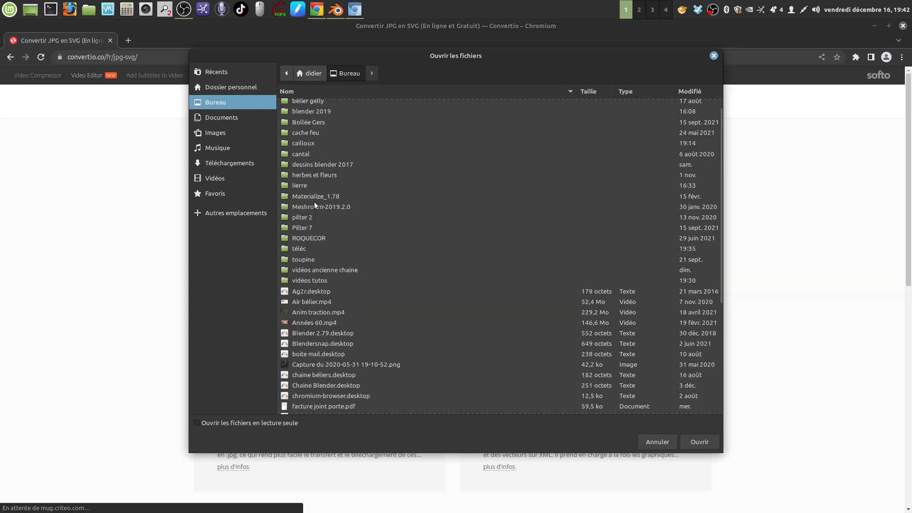
scroll(315, 202, "up", 1)
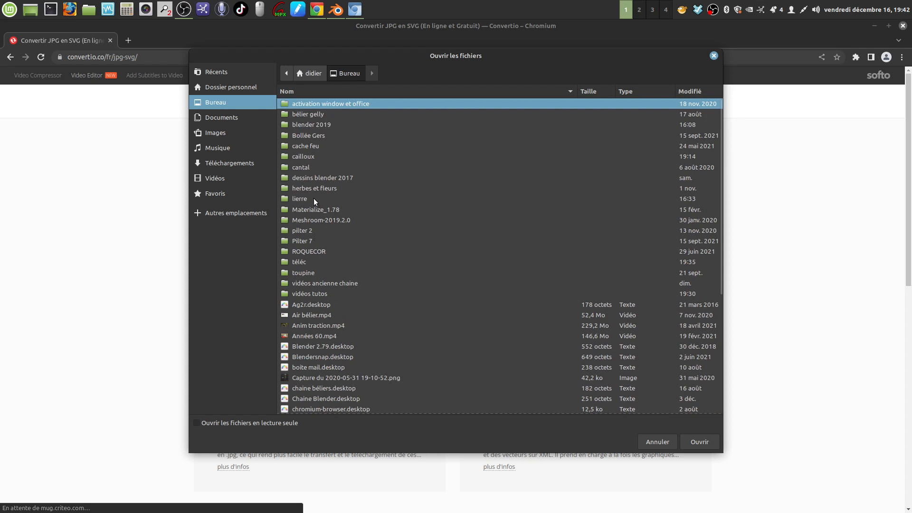
double_click(312, 156)
scroll(358, 382, "down", 15)
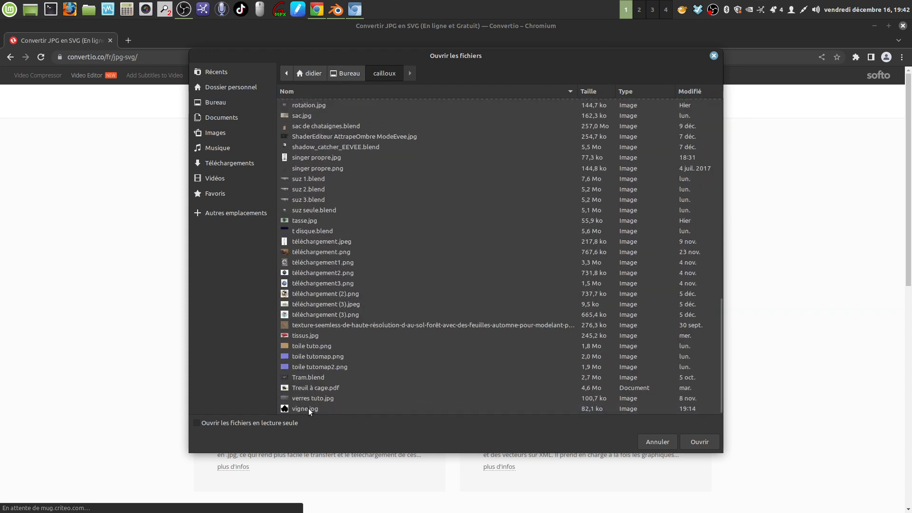
left_click(308, 408)
left_click(697, 442)
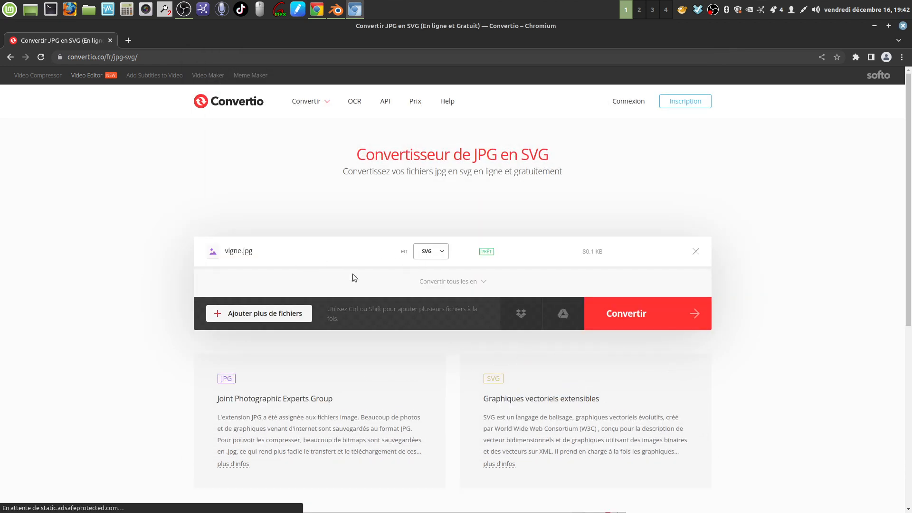
- Convert the loaded vigne.jpg to SVG and download the resulting vigne.svg
left_click(644, 317)
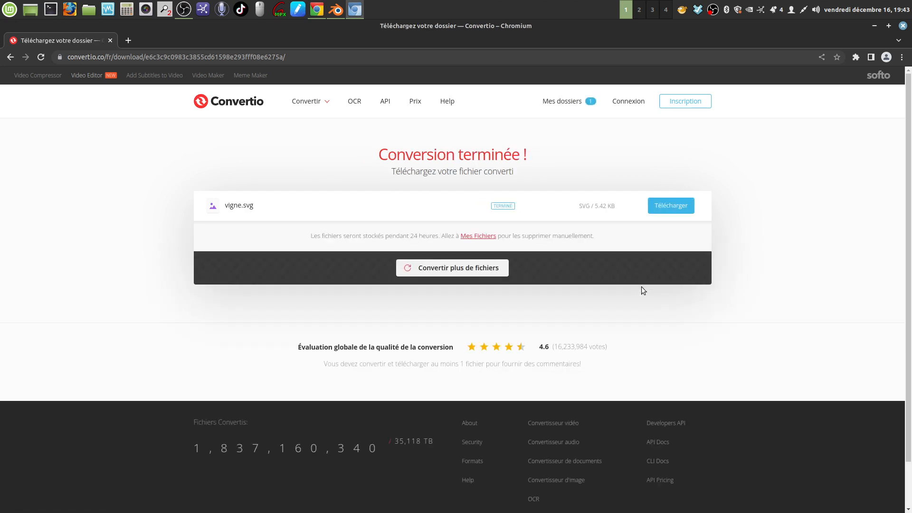
left_click(664, 208)
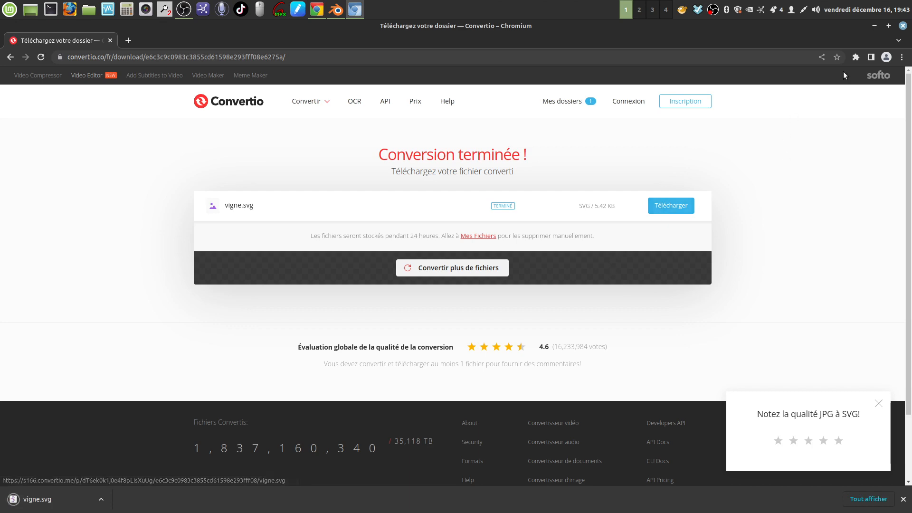
- Check the desktop folder téléc for vigne.svg, close it and return to Chromium
left_click(873, 26)
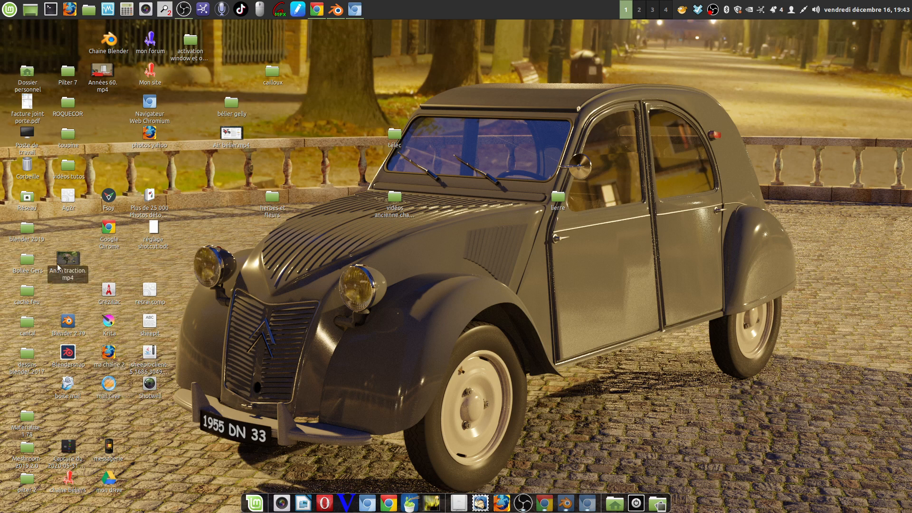
double_click(394, 136)
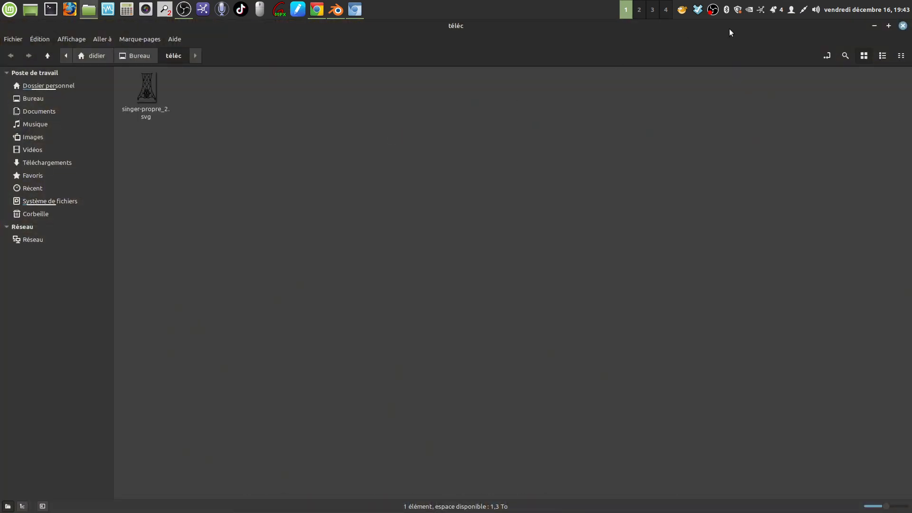
left_click(903, 25)
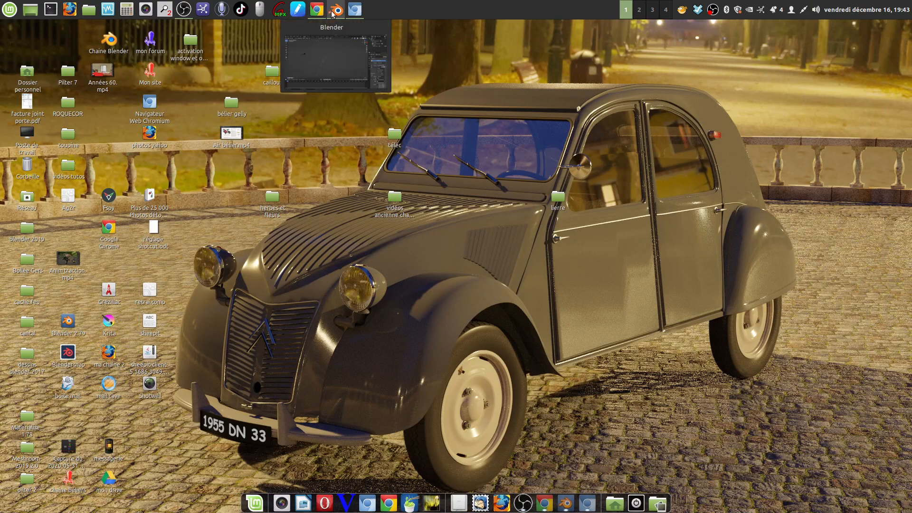
left_click(354, 17)
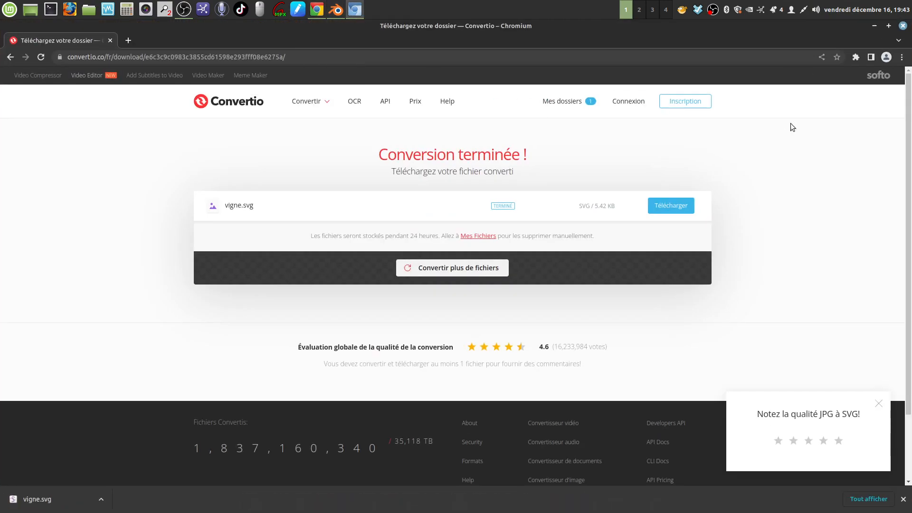
- Locate vigne.svg in its folder from Chromium's download list, and close the folder and the browser
left_click(902, 57)
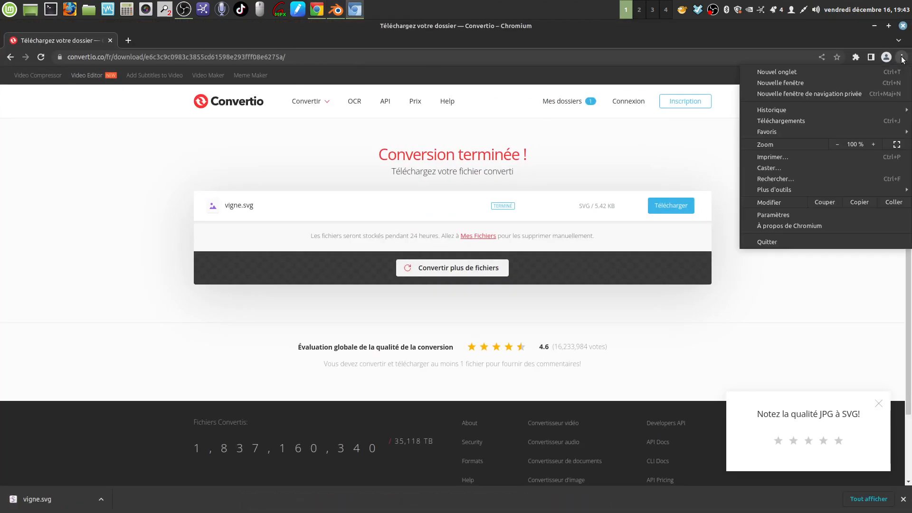
left_click(792, 121)
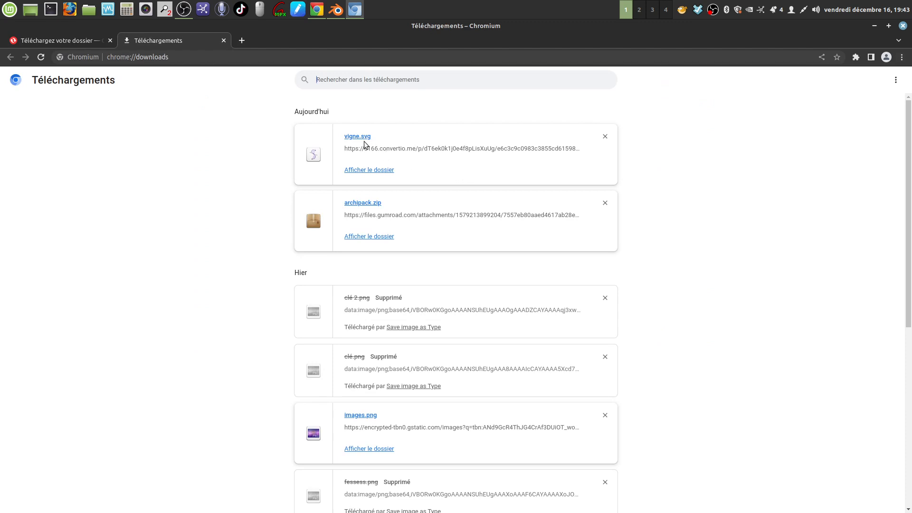
left_click(373, 170)
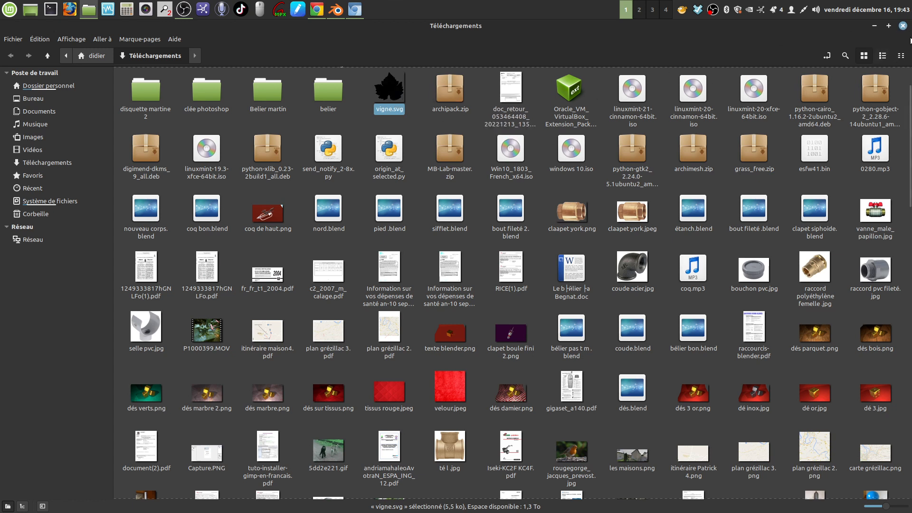
left_click(902, 25)
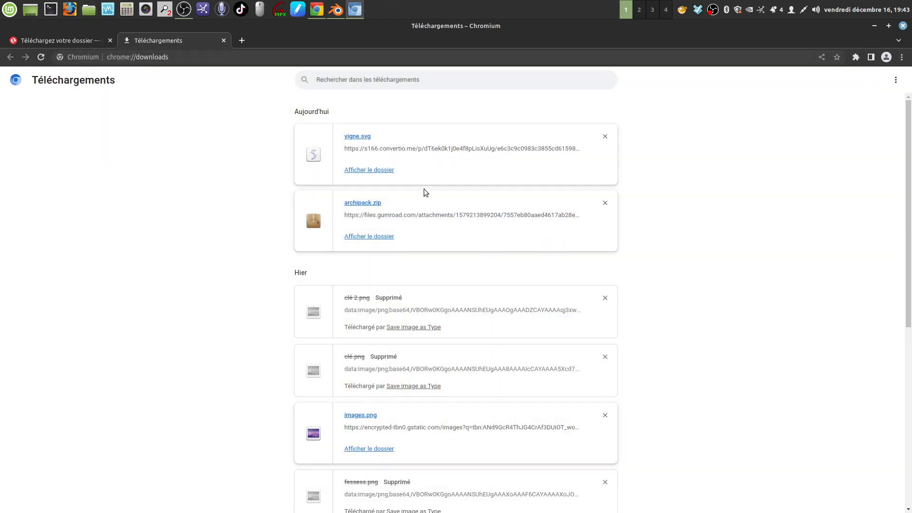
left_click(903, 26)
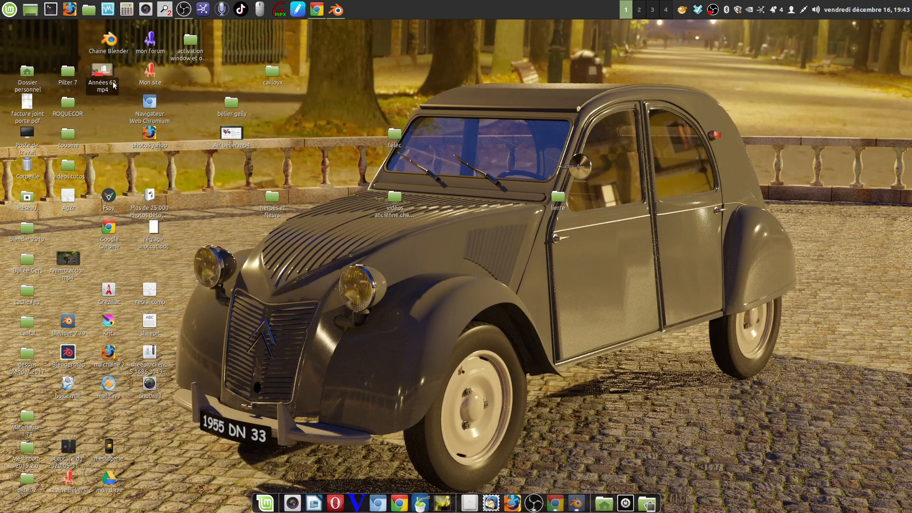
- Switch to Blender and import vigne.svg from the Téléchargements folder as Scalable Vector Graphics
left_click(336, 9)
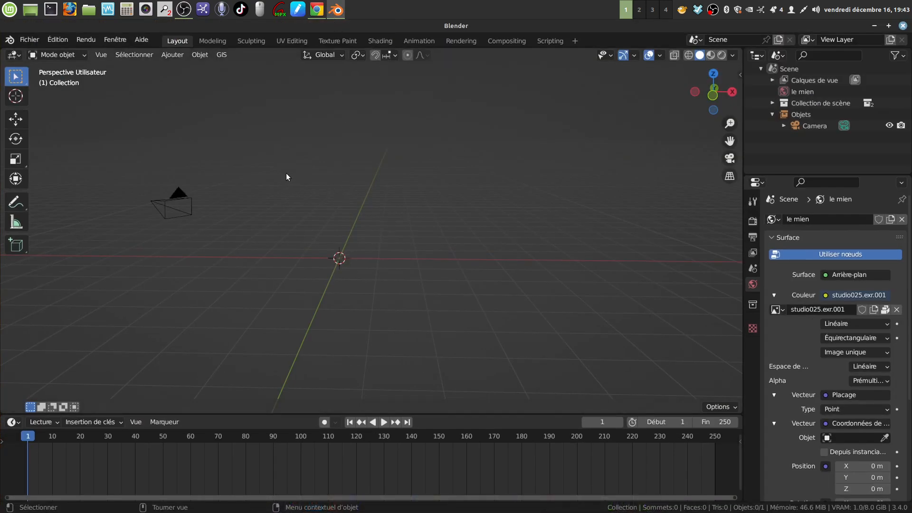
left_click(28, 39)
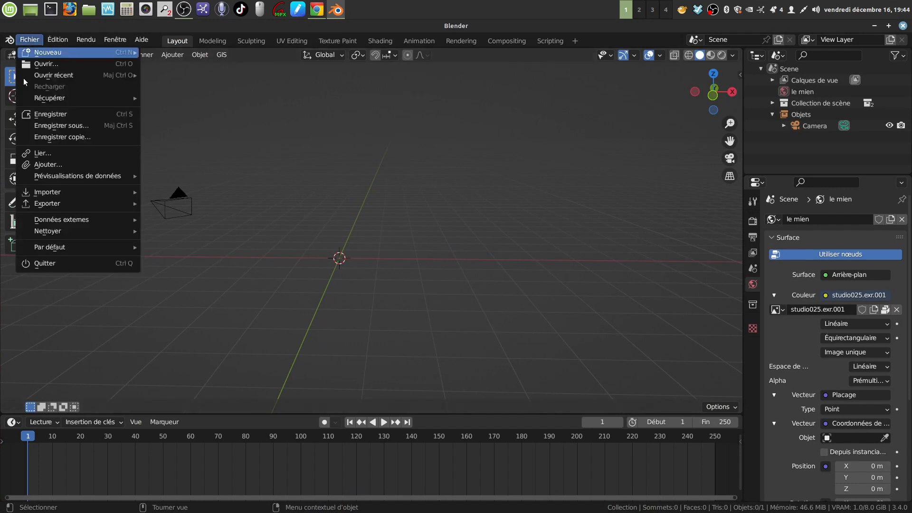
mouse_move(54, 207)
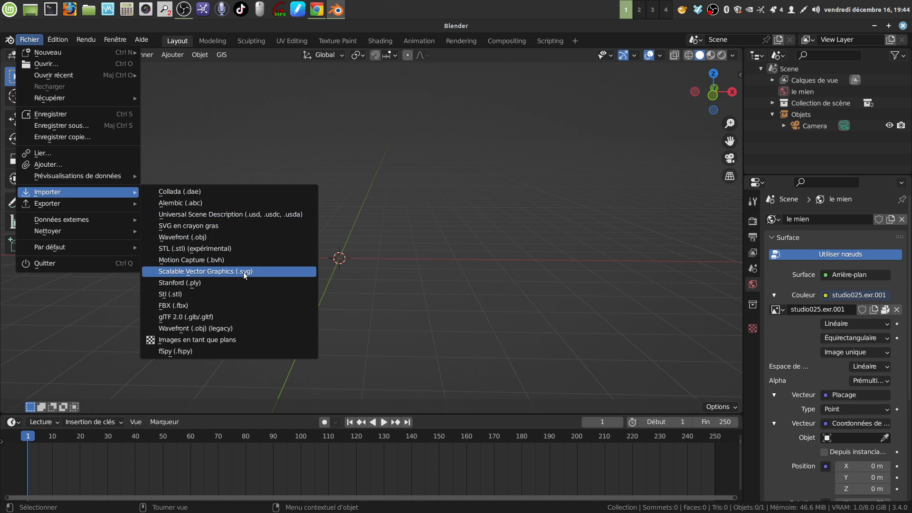
left_click(229, 270)
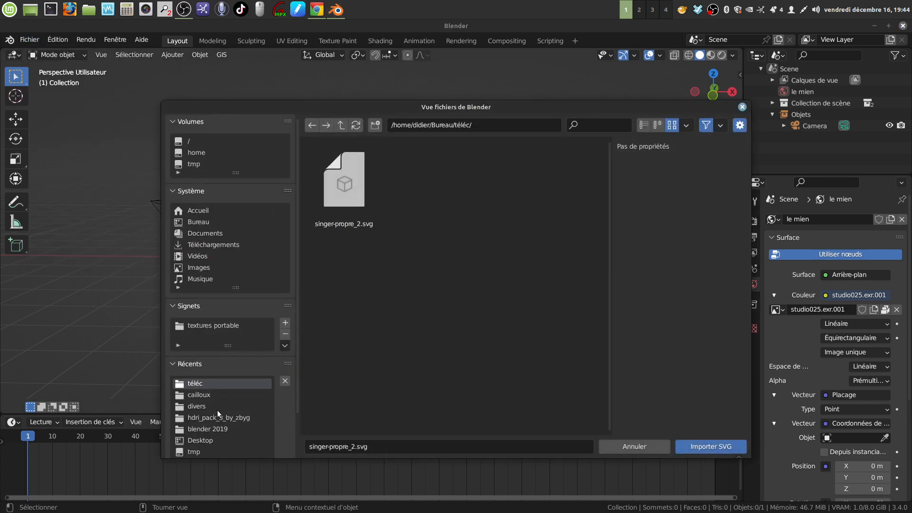
left_click(215, 247)
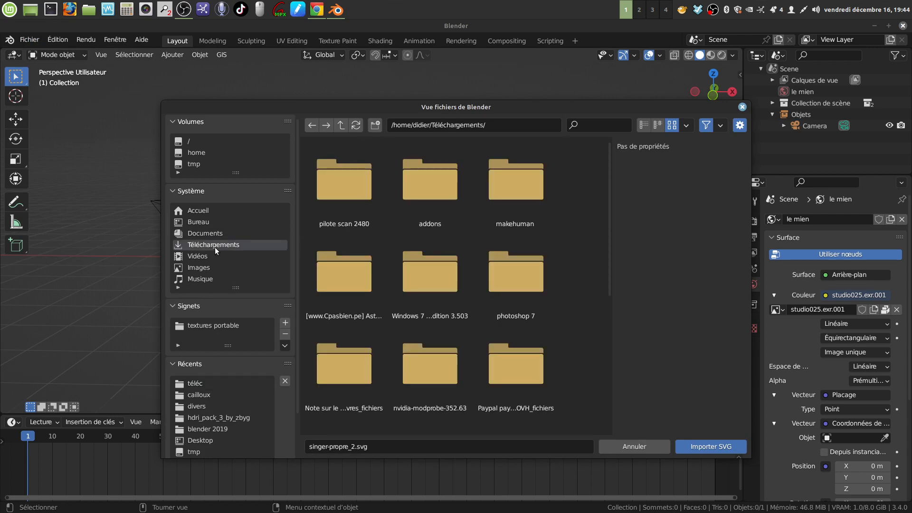
scroll(433, 319, "down", 5)
scroll(438, 325, "down", 3)
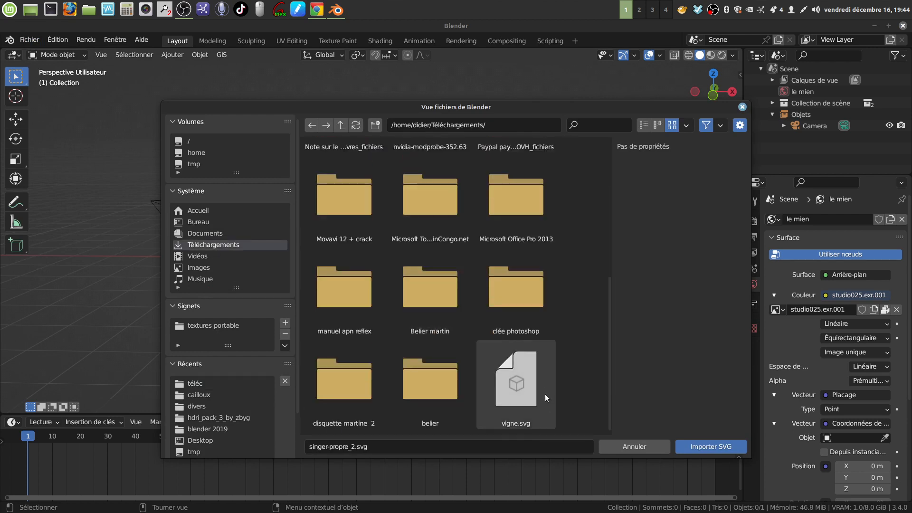
left_click(529, 383)
left_click(690, 446)
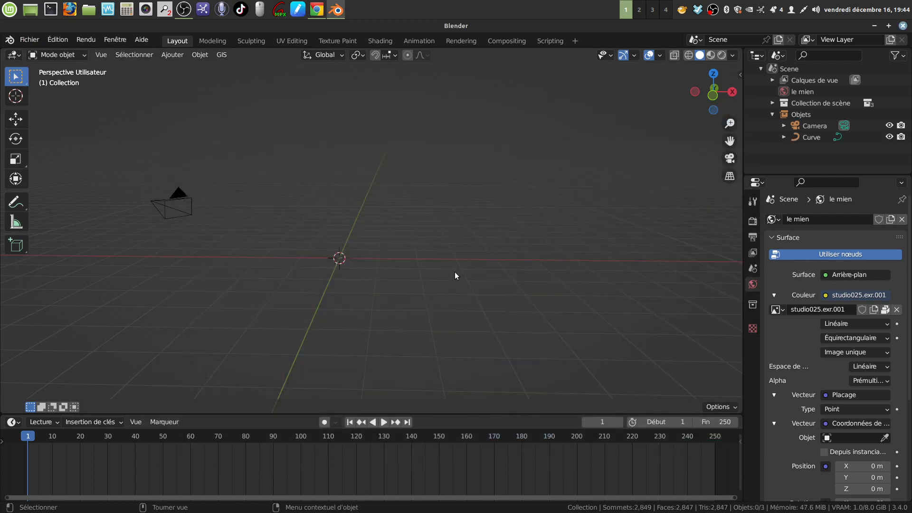
- Select the imported leaf curve and scale it up uniformly by about 9.6, followed by about 4.4
left_click(783, 137)
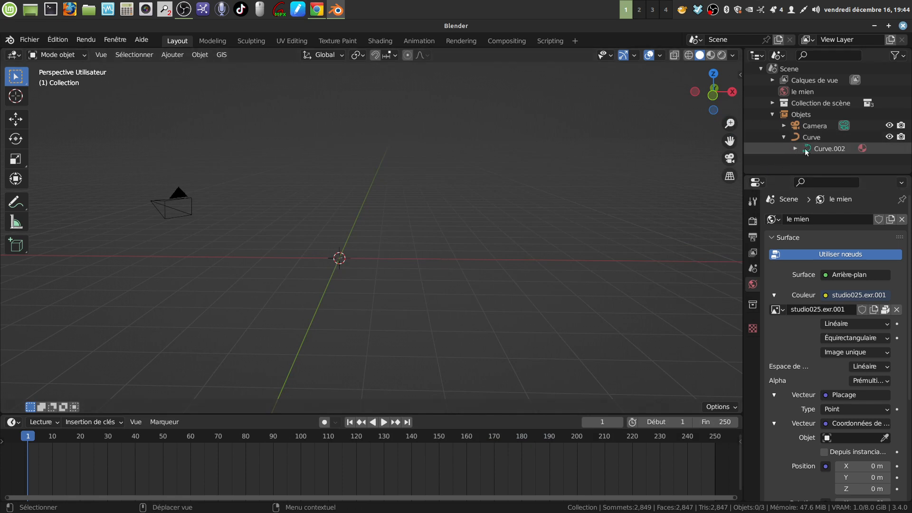
left_click(815, 137)
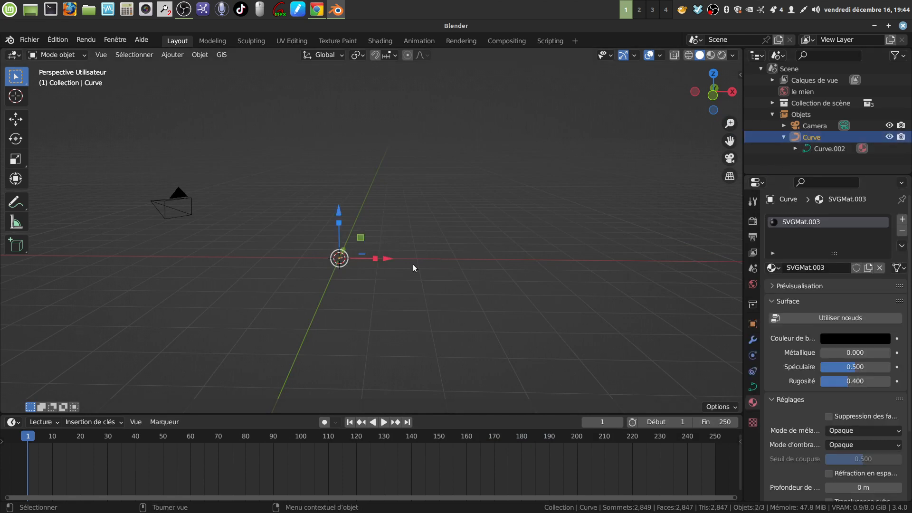
key("s")
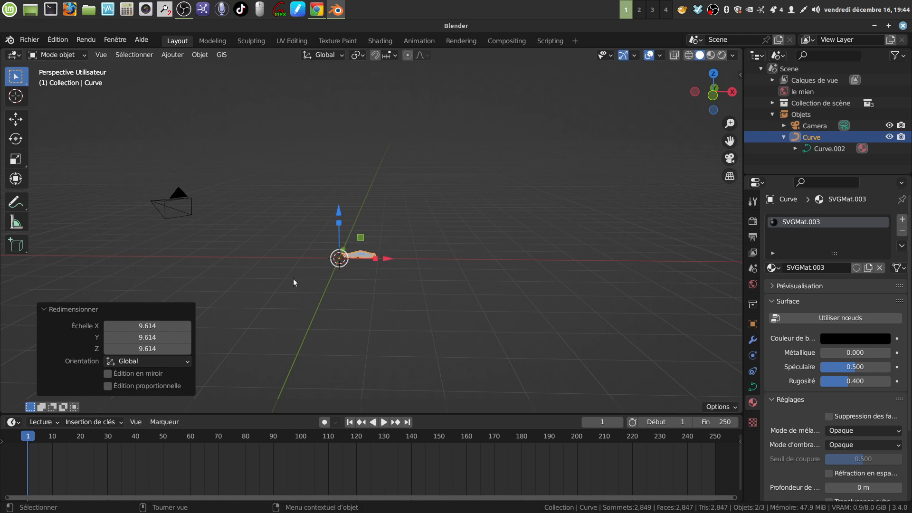
key("s")
left_click(566, 289)
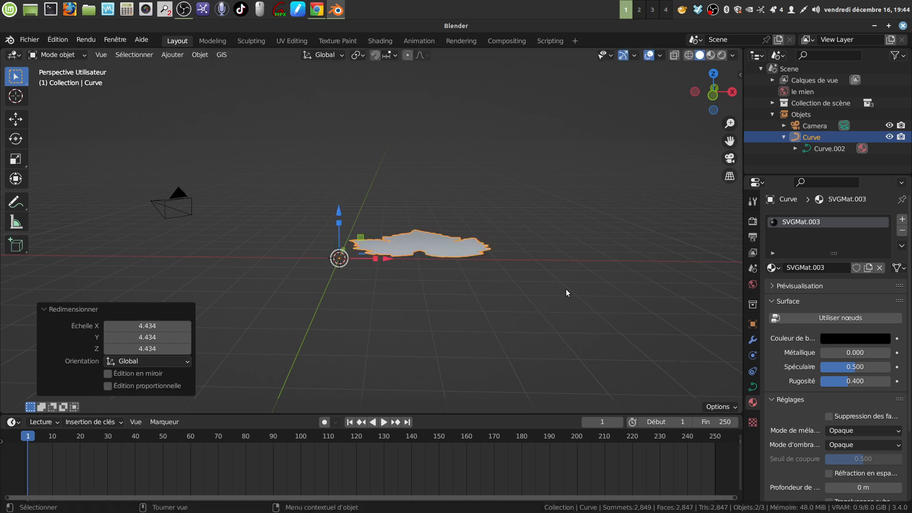
- Rotate the leaf curve 90° about the global X axis to stand it upright
key("r")
type("x")
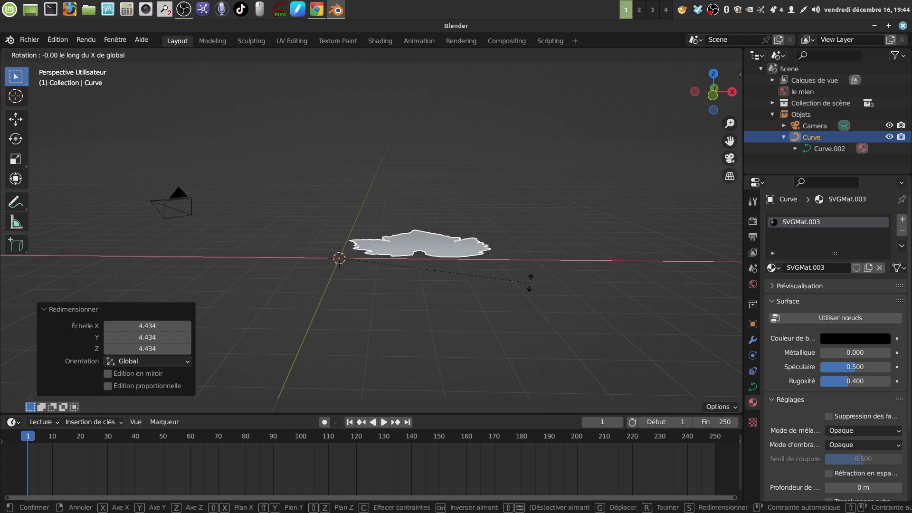
type("90")
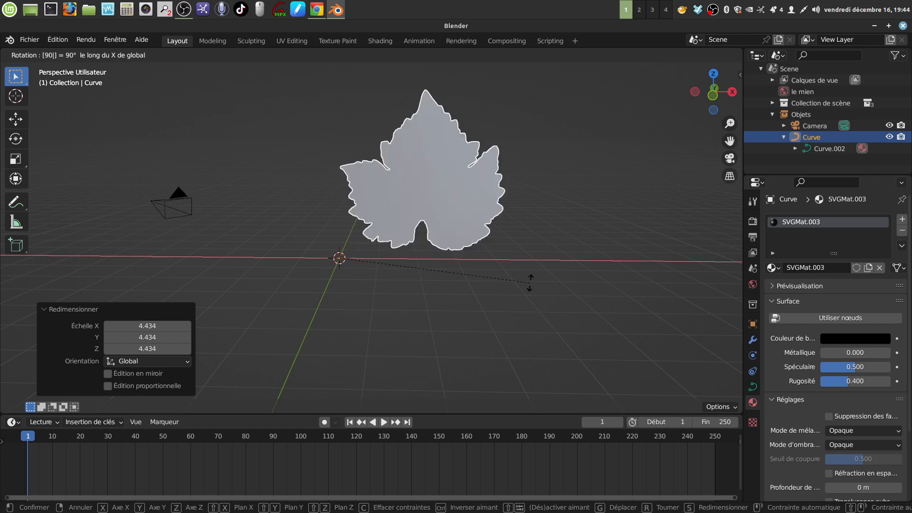
key("Return")
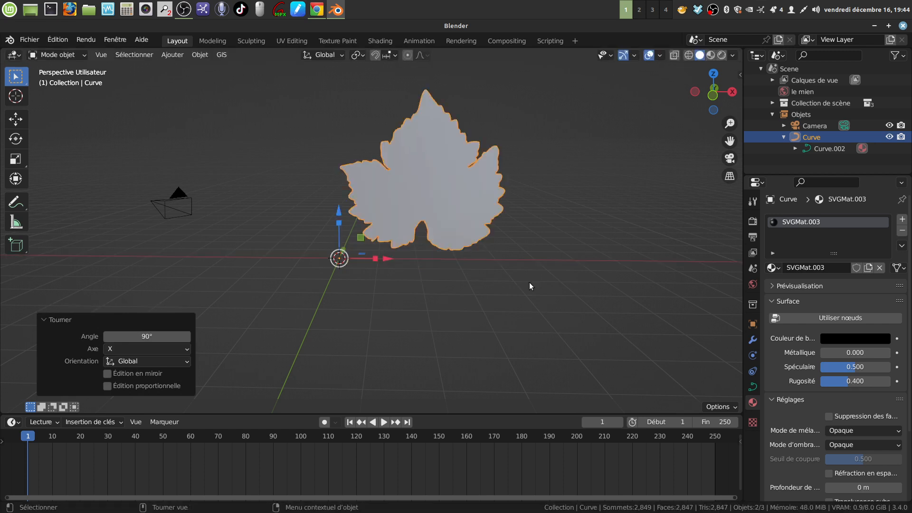
- Set the leaf curve's origin to its geometry
left_click(200, 55)
mouse_move(245, 79)
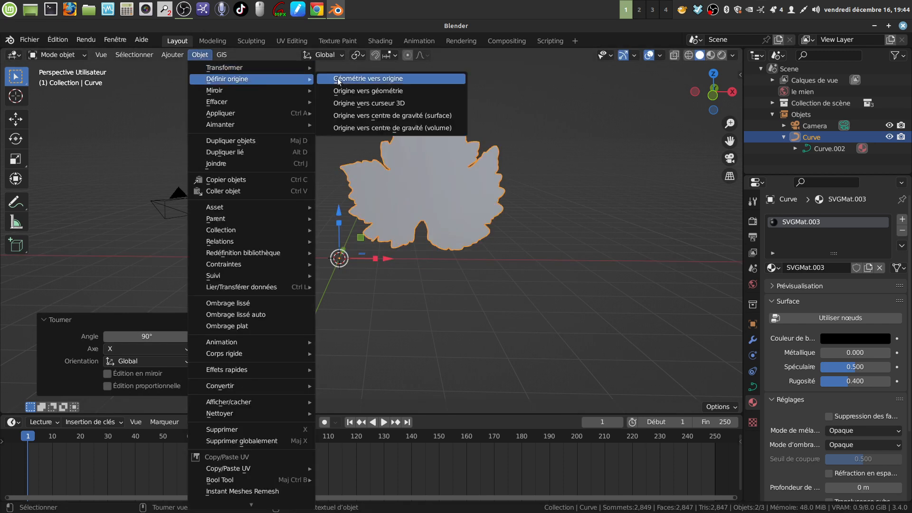
left_click(357, 91)
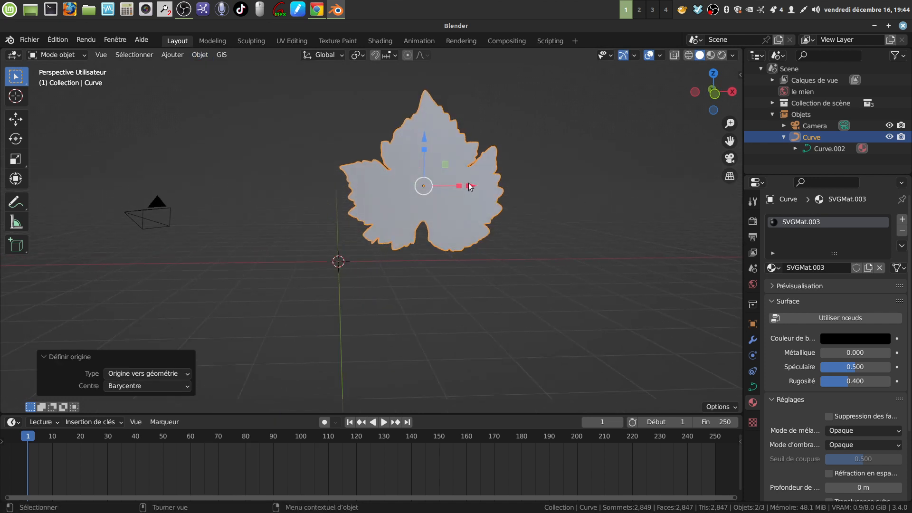
- Snap the leaf curve to the 3D cursor and remove its SVGMat.003 material slot
key("shift+s")
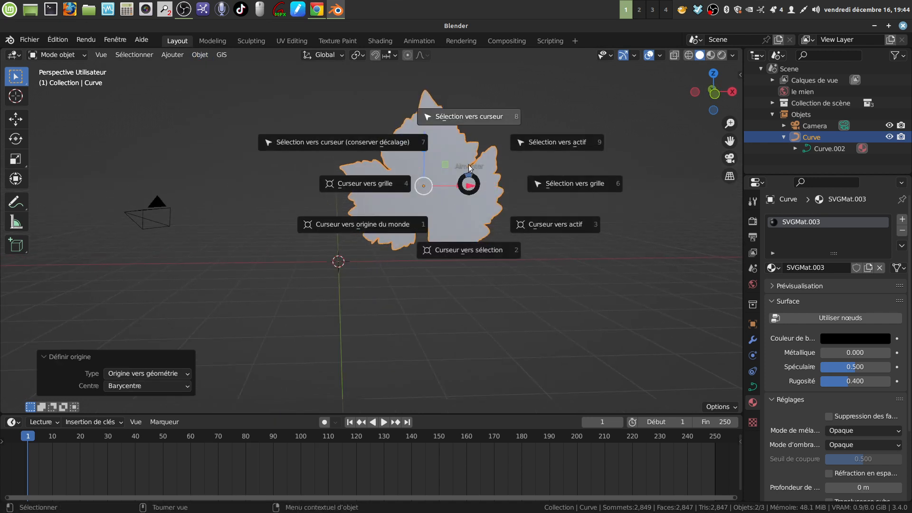
left_click(474, 116)
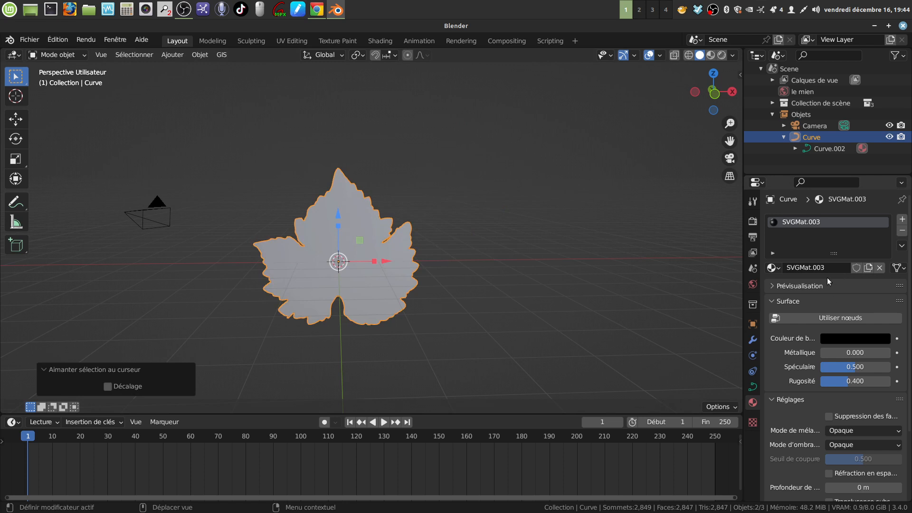
left_click(902, 231)
- Convert the leaf curve to a mesh while viewing it from the front
key("KP_1")
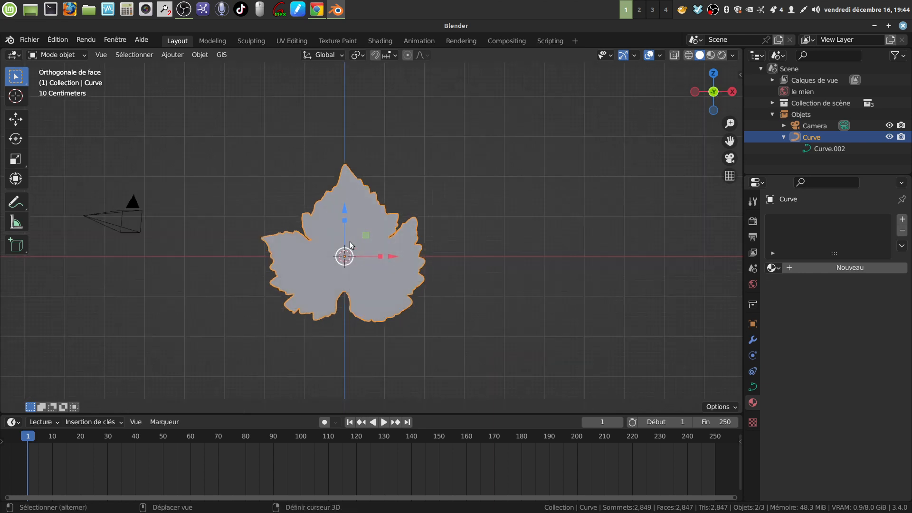
middle_click_drag(350, 241, 349, 212, "shift")
scroll(380, 236, "up", 2)
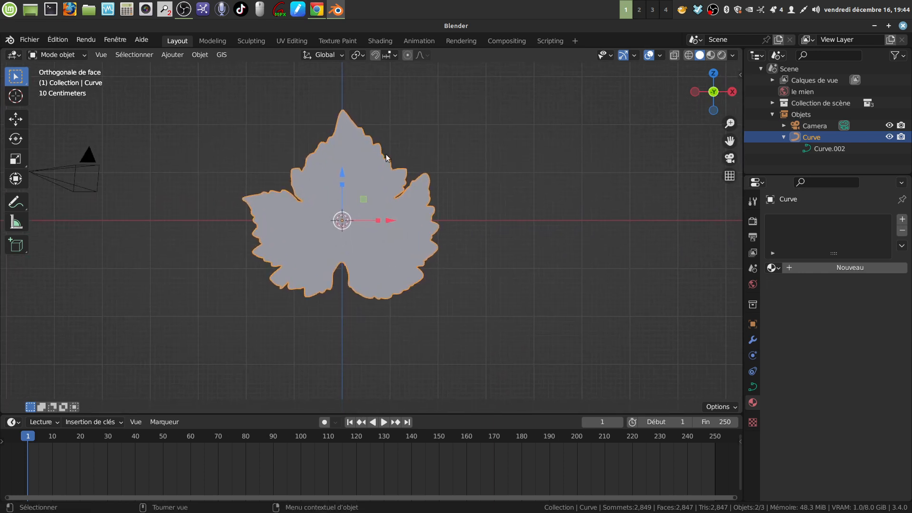
left_click(202, 55)
left_click(199, 54)
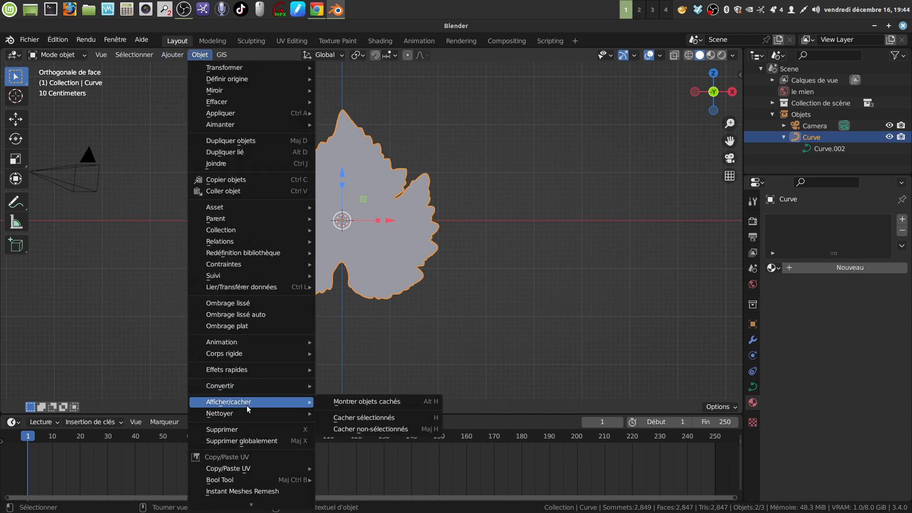
mouse_move(308, 389)
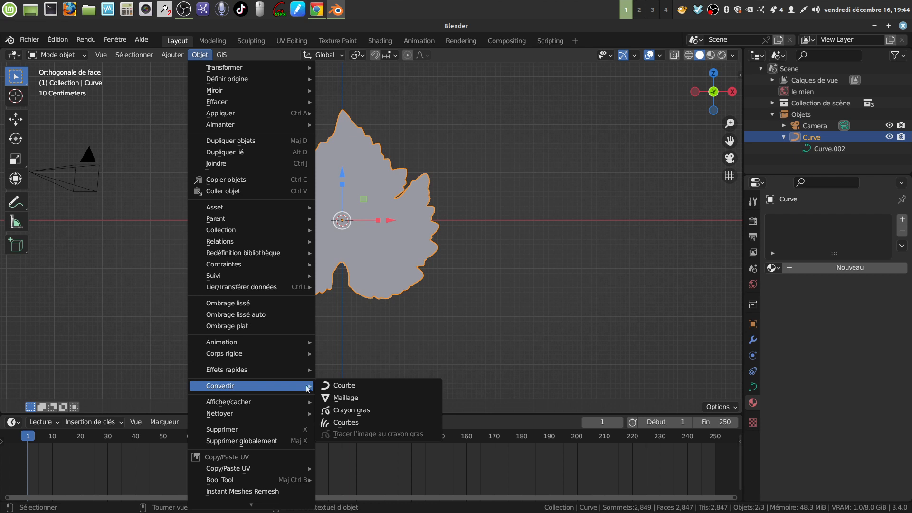
left_click(357, 398)
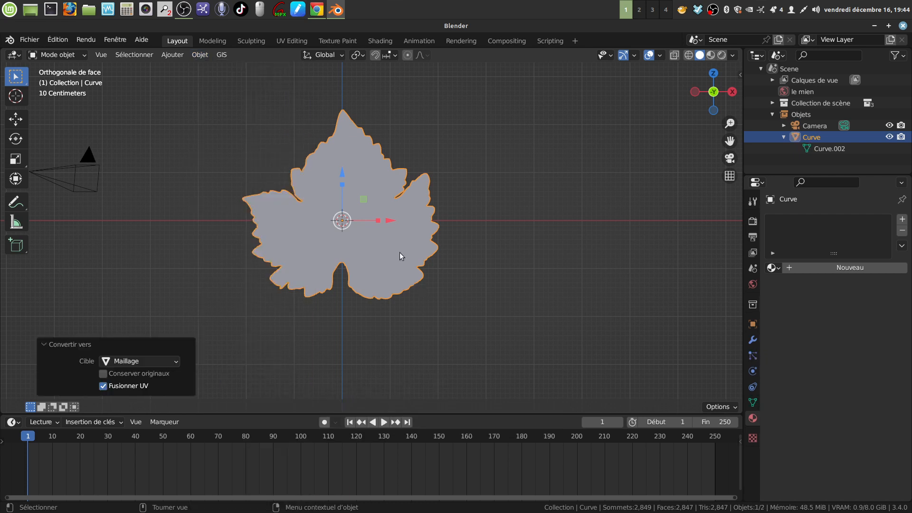
- Run a Limited Dissolve with a 5° max angle on the leaf mesh's entire geometry in Edit Mode
key("Tab")
key("a")
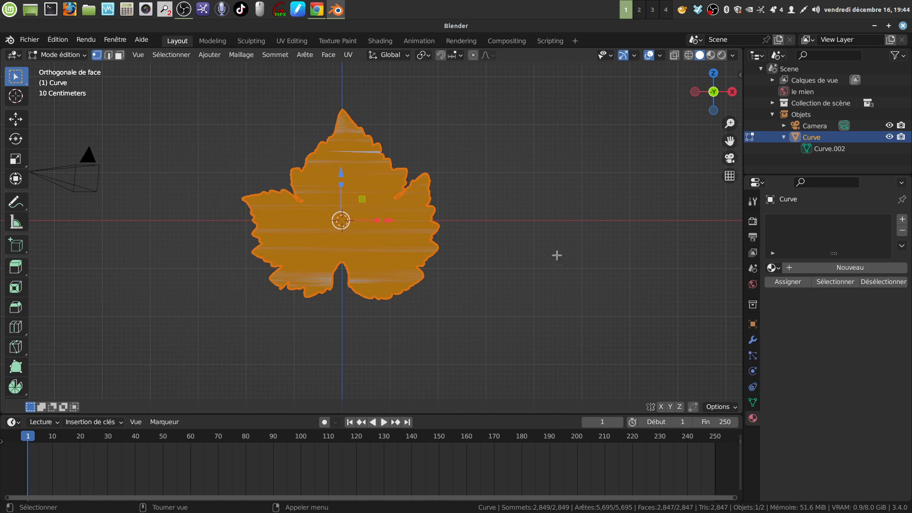
key("x")
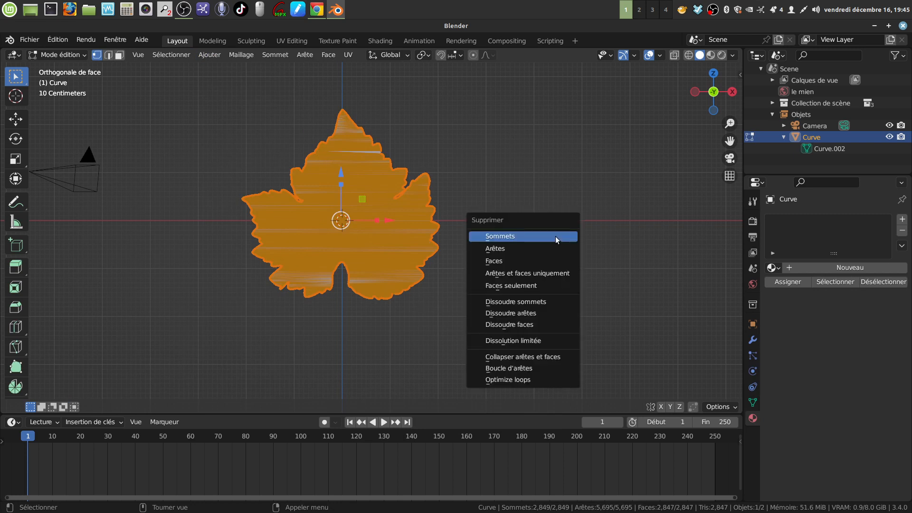
left_click(546, 342)
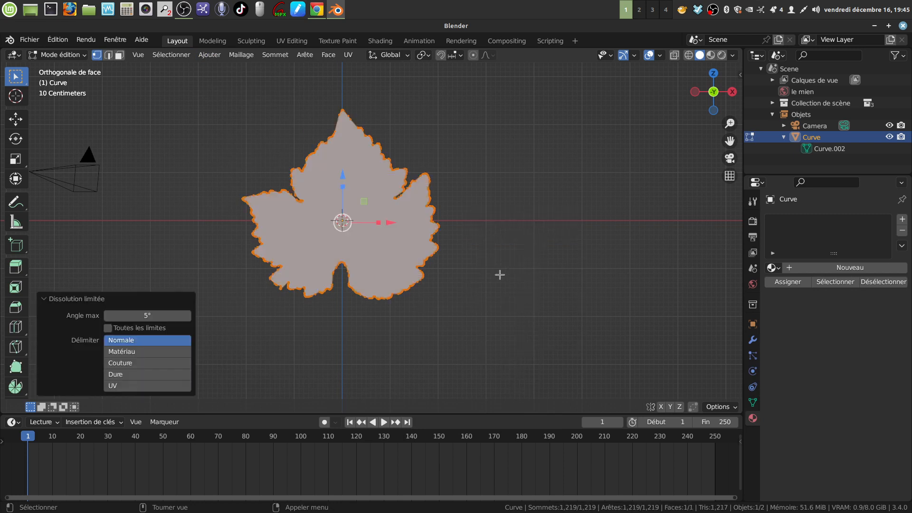
- Merge all the leaf's vertices by distance, using a merge distance of 0.0001 m
scroll(500, 274, "up", 2)
scroll(500, 274, "down", 1)
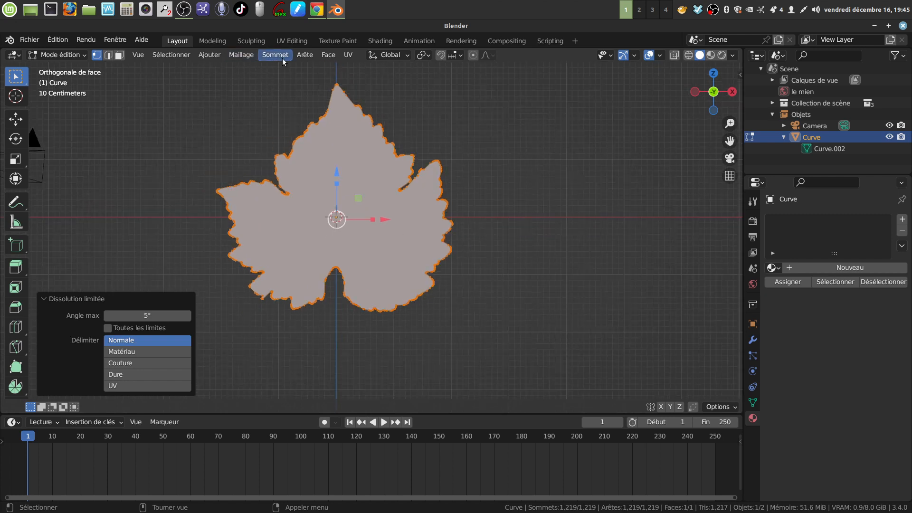
left_click(244, 56)
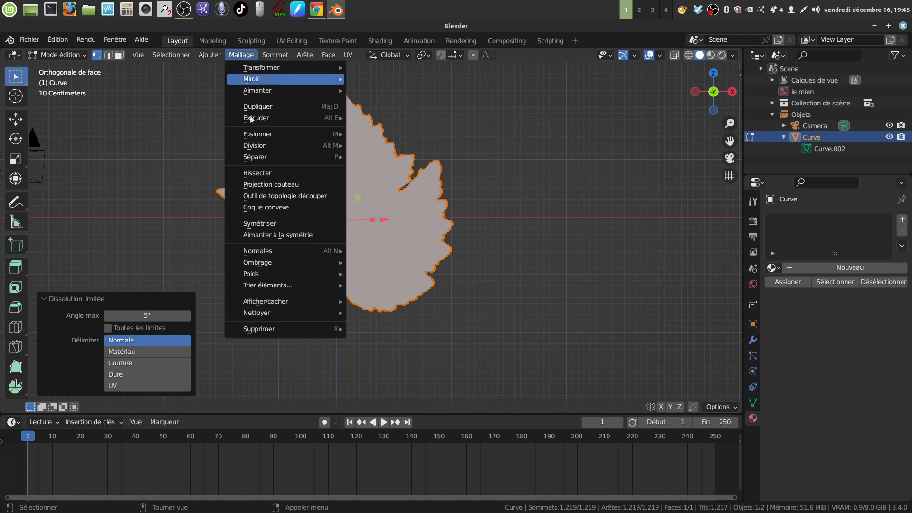
mouse_move(262, 318)
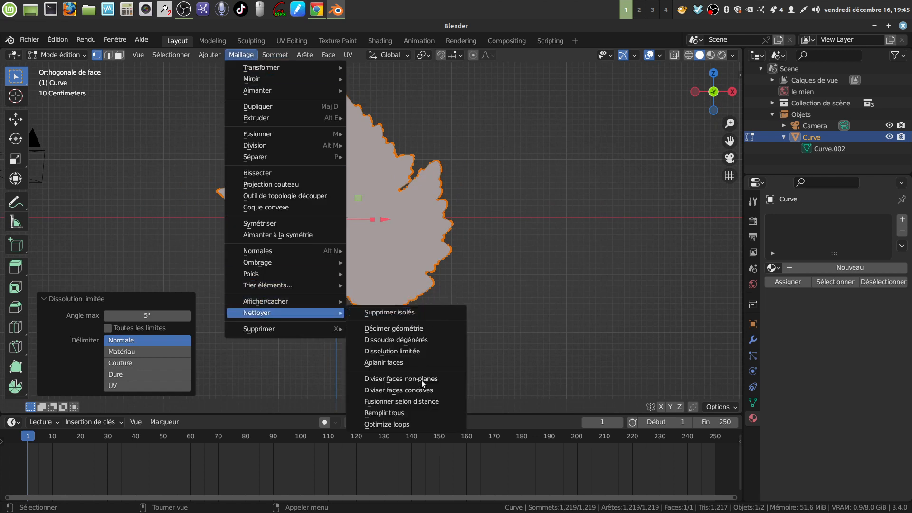
left_click(432, 402)
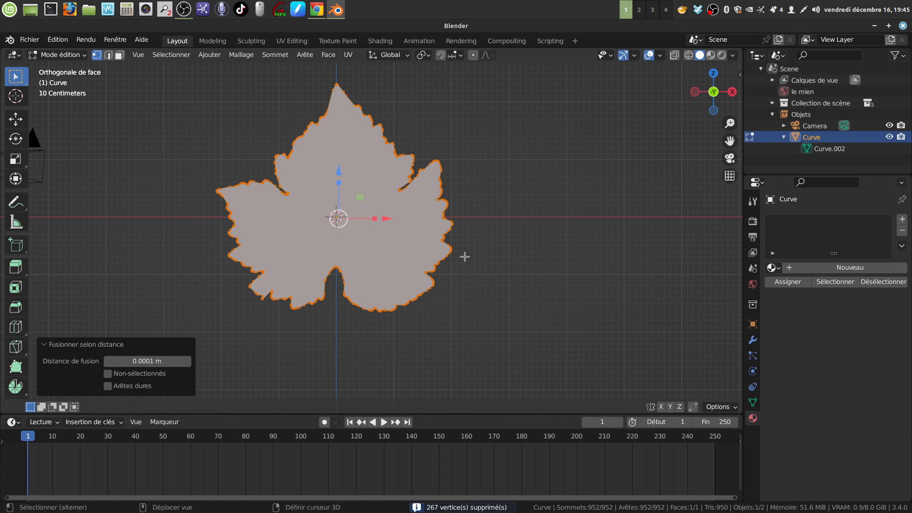
mouse_move(464, 257)
middle_mouse_down("shift")
mouse_move(466, 238)
mouse_move(467, 254)
middle_mouse_up("shift")
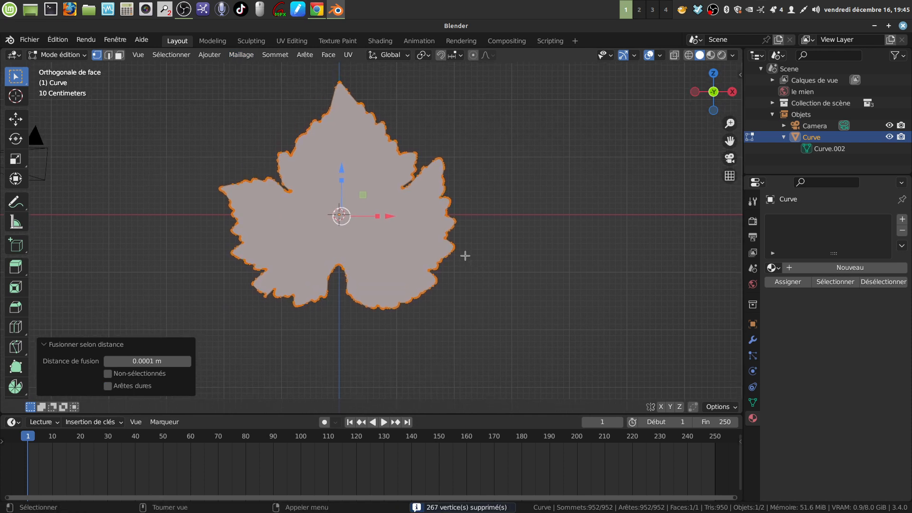
scroll(465, 255, "down", 3)
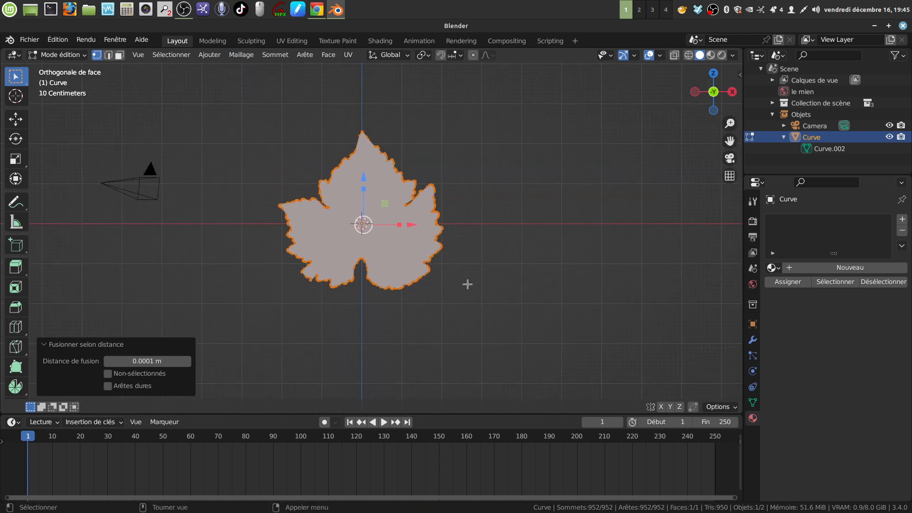
- Deselect all vertices and examine the cleaned leaf outline and its single face from several angles
scroll(473, 289, "up", 2)
key("alt+a")
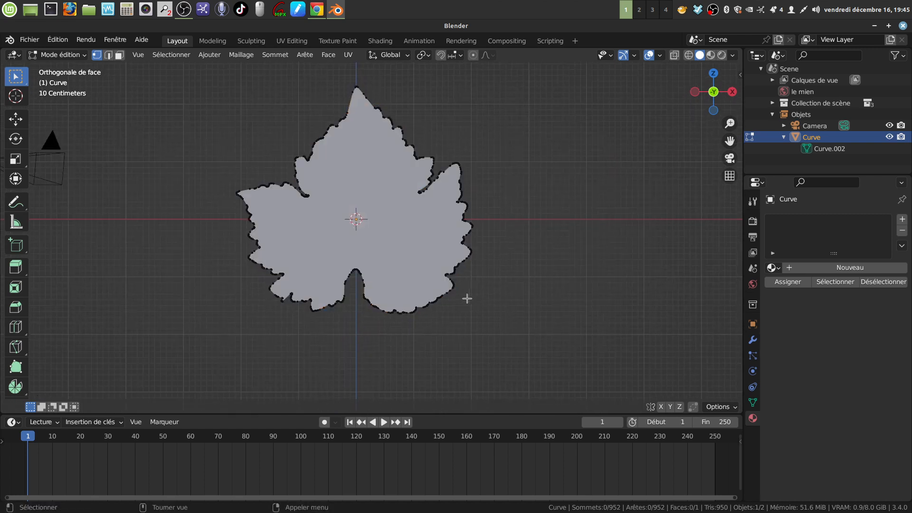
key("a")
key("alt+a")
middle_click_drag(378, 252, 387, 281)
key("KP_1")
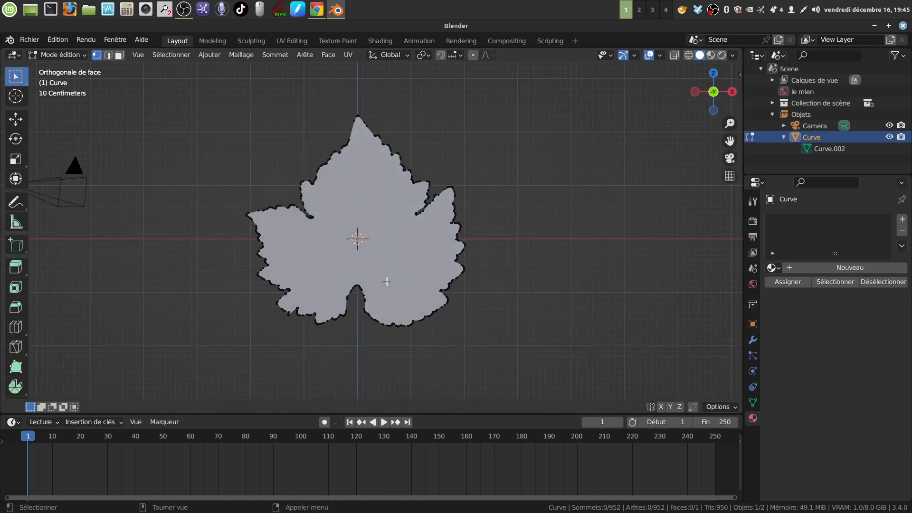
mouse_move(377, 250)
middle_mouse_down("shift")
mouse_move(385, 249)
mouse_move(373, 246)
middle_mouse_up("shift")
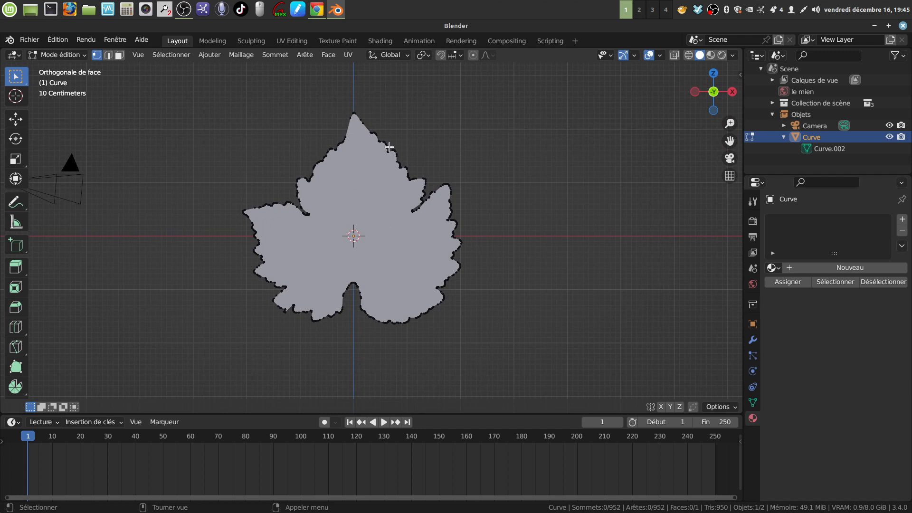
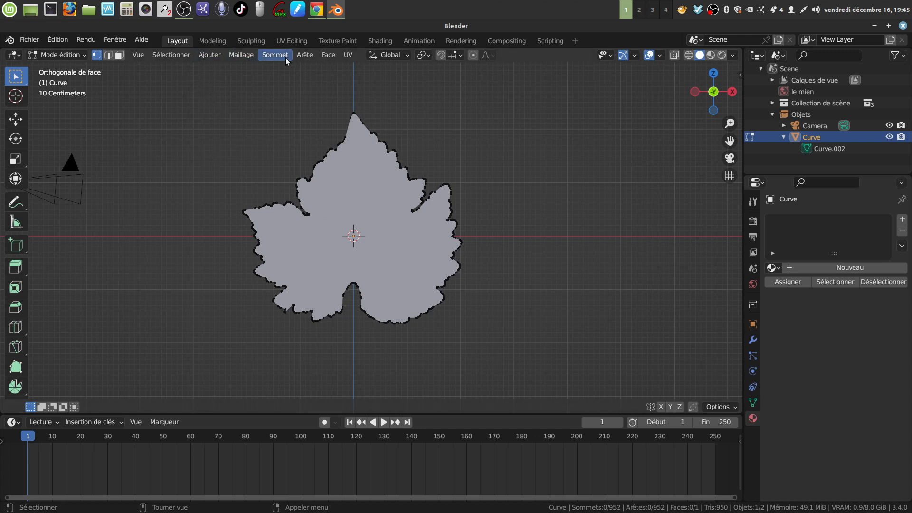
left_click(210, 55)
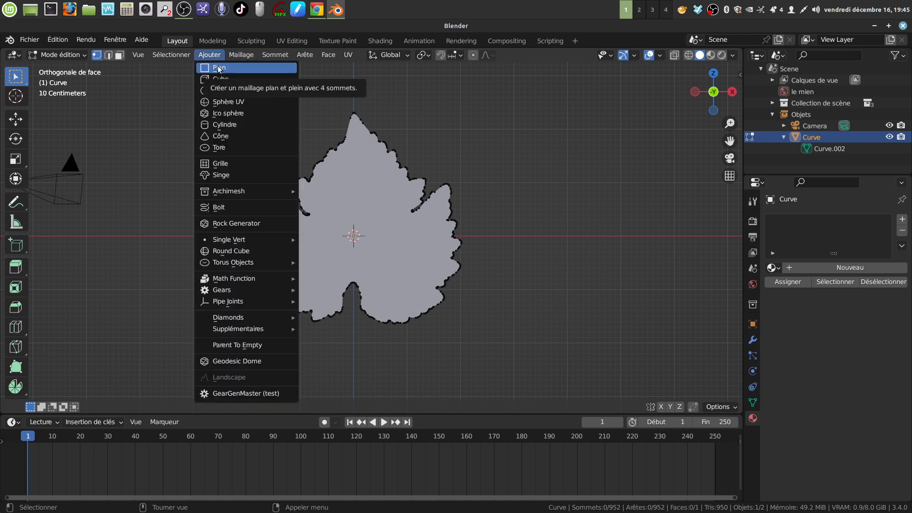
left_click(218, 68)
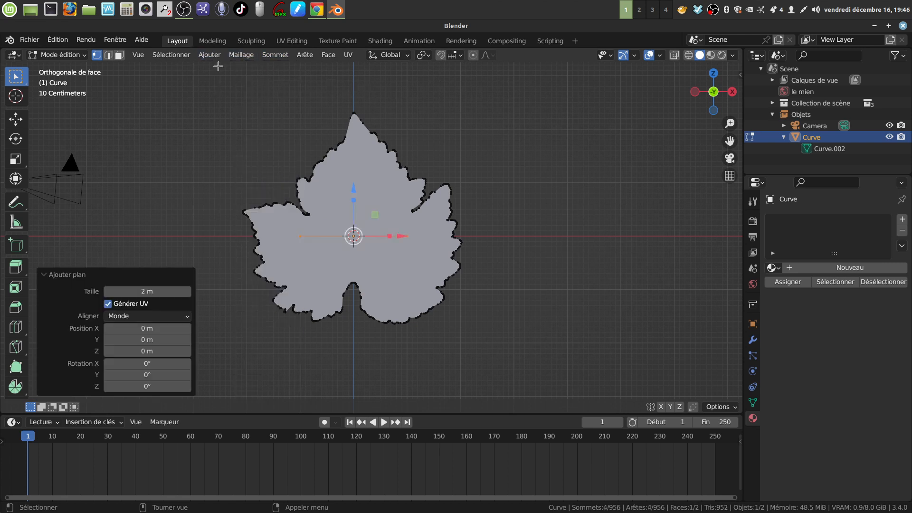
key("ctrl+z")
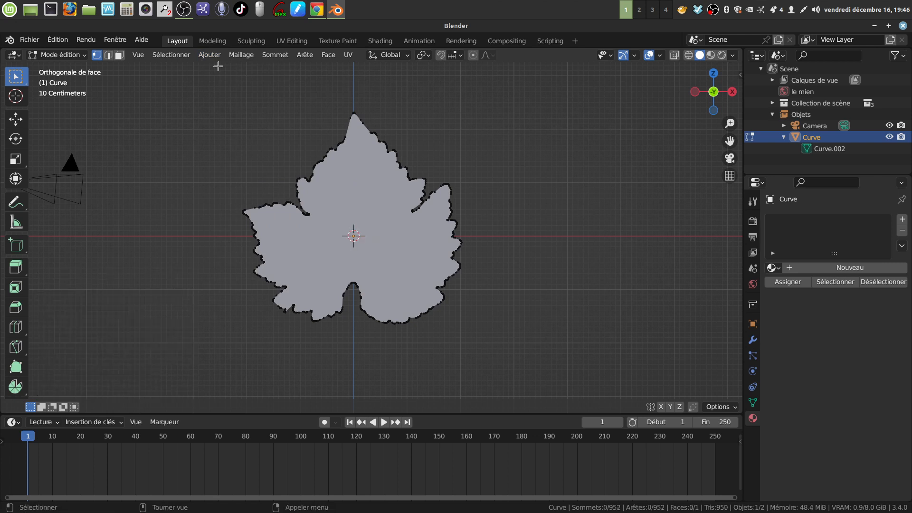
- Return to Object Mode, deselect the leaf and add a 2 m plane as a separate mesh object
key("Tab")
left_click(225, 118)
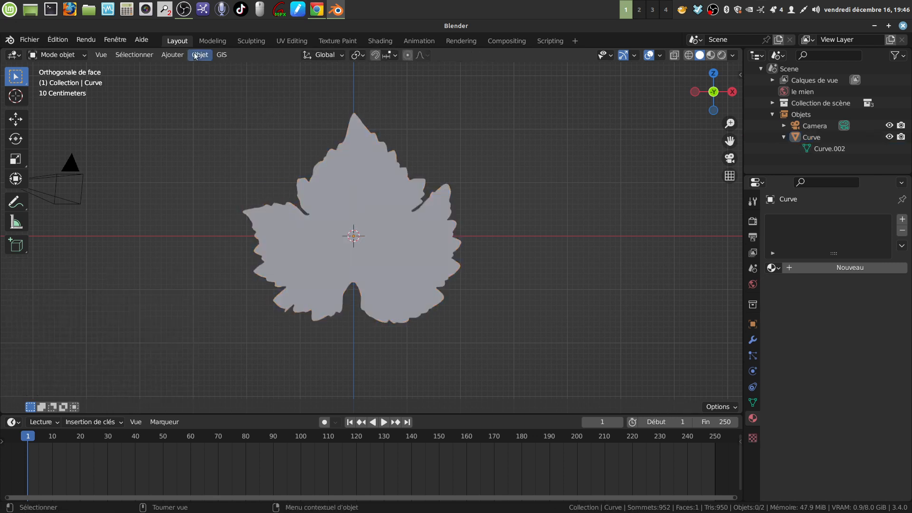
left_click(172, 55)
mouse_move(213, 68)
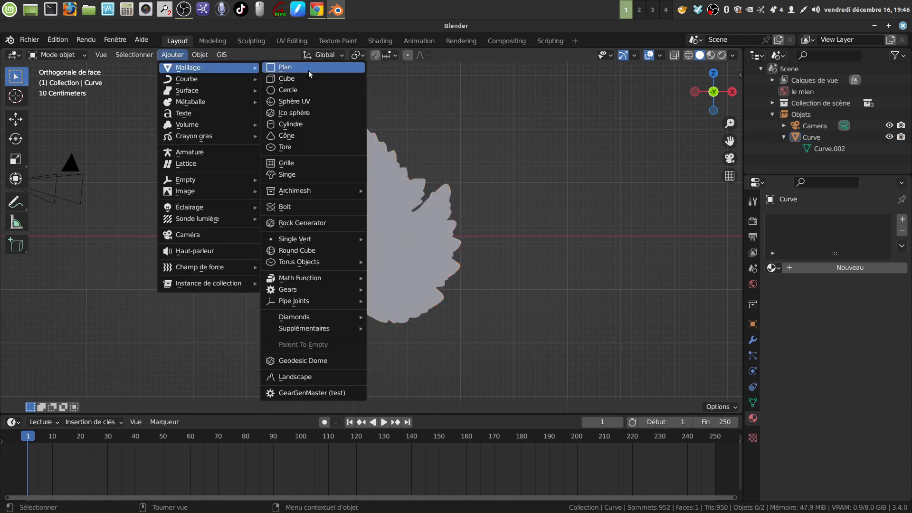
left_click(309, 68)
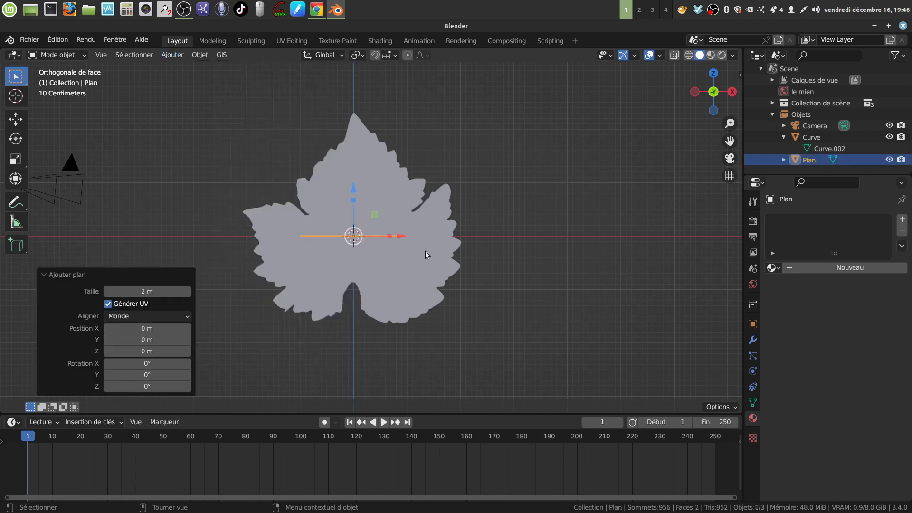
- Rotate the plane's geometry 90° about the global X axis in Edit Mode
key("Tab")
type("r")
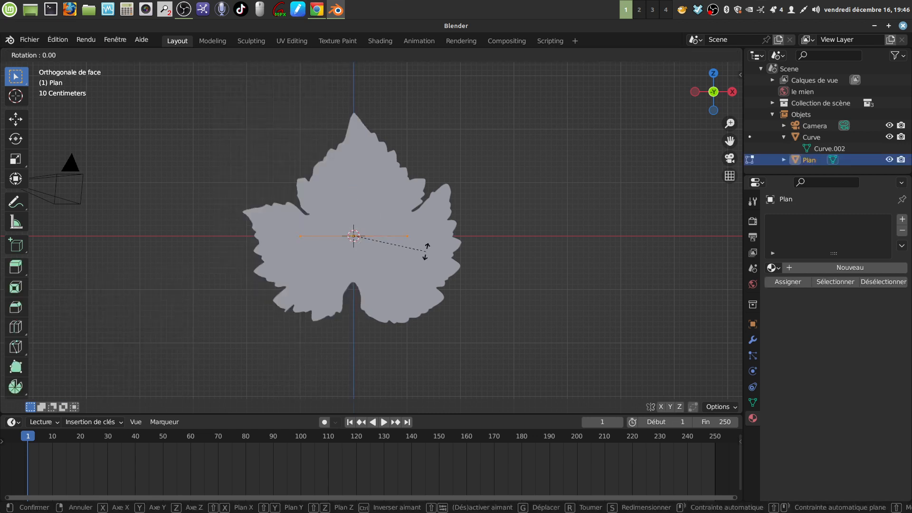
type("x90")
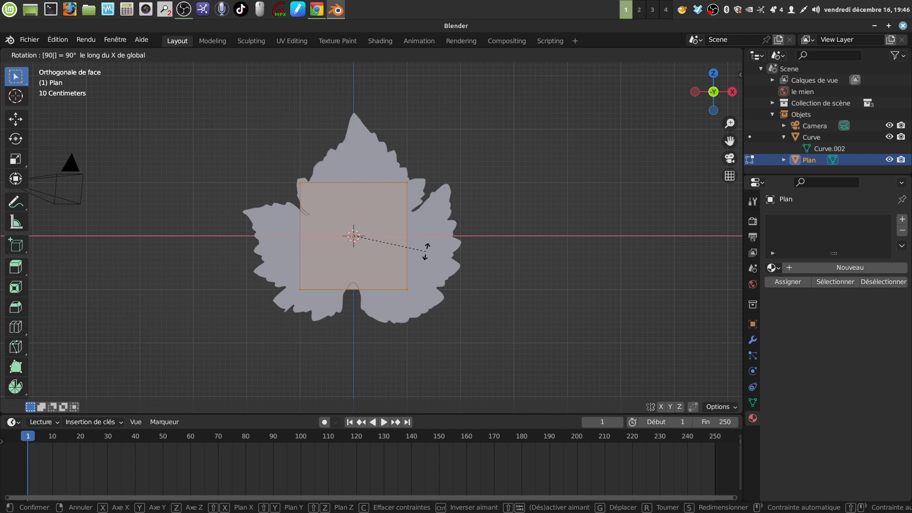
key("Return")
- Scale the plane's geometry uniformly by about 2.2 to surround the leaf and move it about 0.28 m along Y, behind the leaf
scroll(448, 264, "down", 1)
key("r")
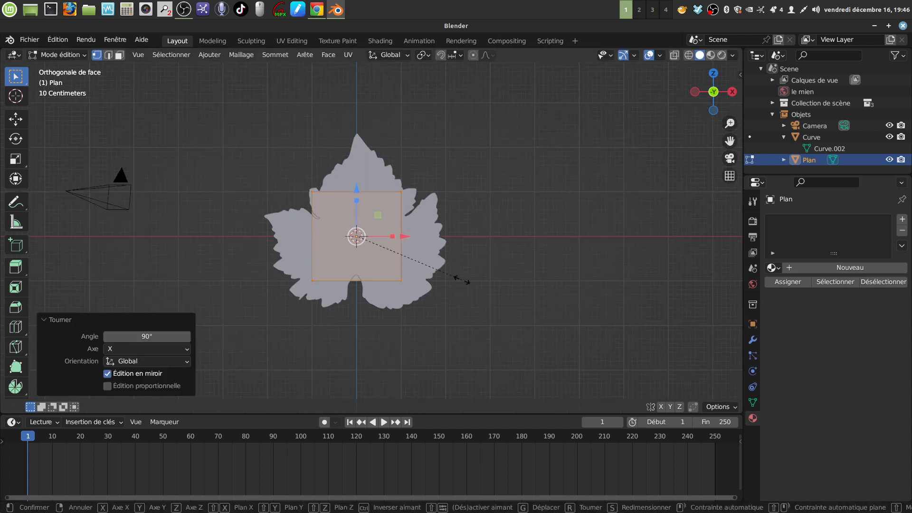
left_click(593, 314)
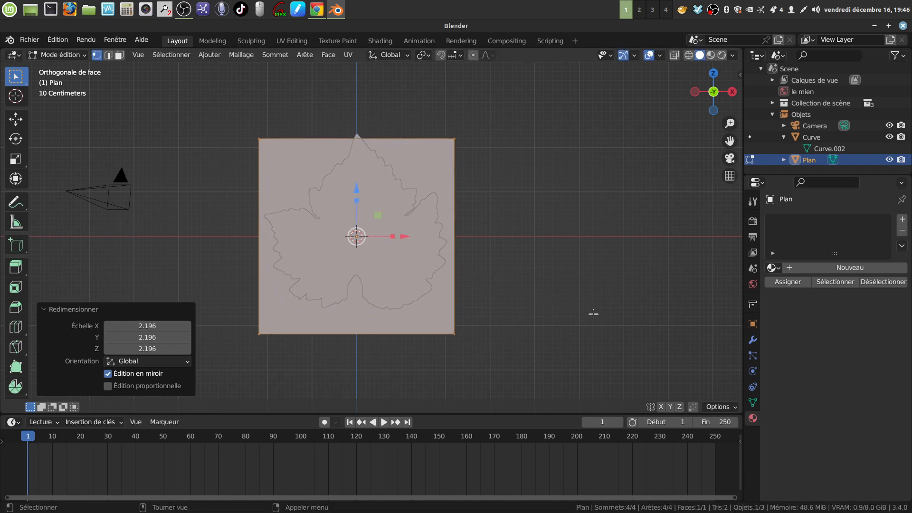
left_click_drag(359, 194, 520, 186)
middle_click_drag(520, 187, 477, 209)
left_click_drag(477, 209, 484, 210)
middle_click_drag(483, 210, 537, 205)
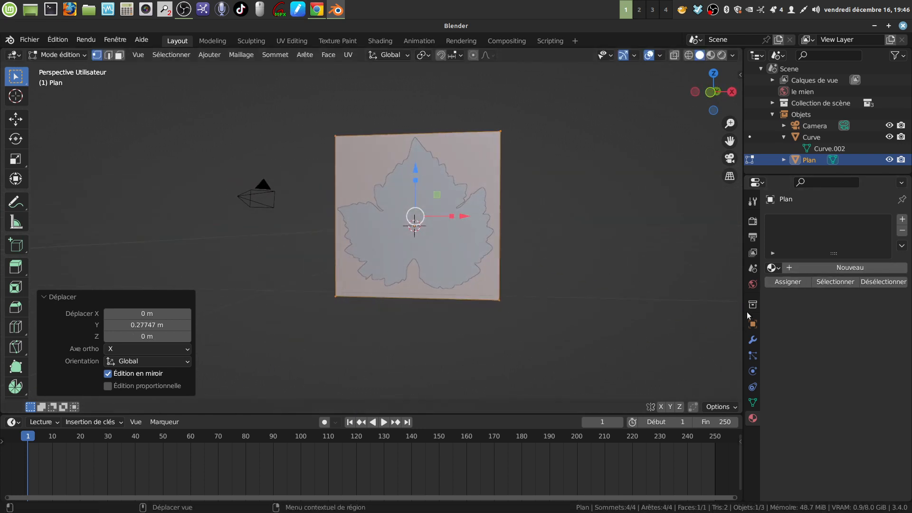
- Add a Subdivision Surface modifier to the plane, in Simple mode with viewport and render levels of 6
left_click(753, 340)
left_click(903, 219)
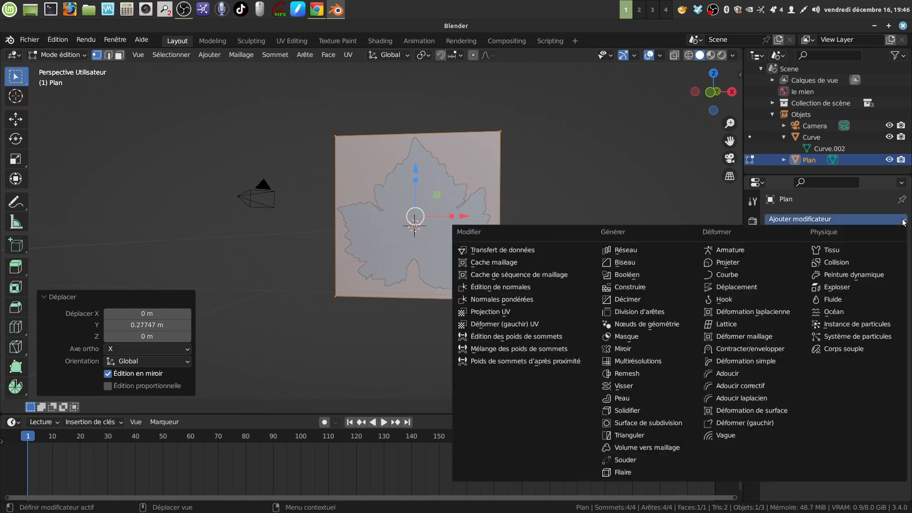
left_click(671, 425)
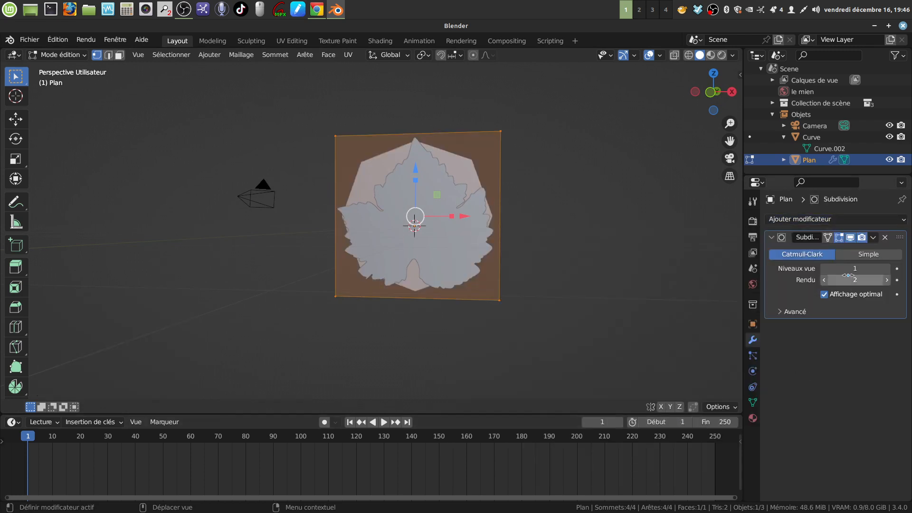
left_click_drag(842, 270, 887, 280)
left_click(874, 254)
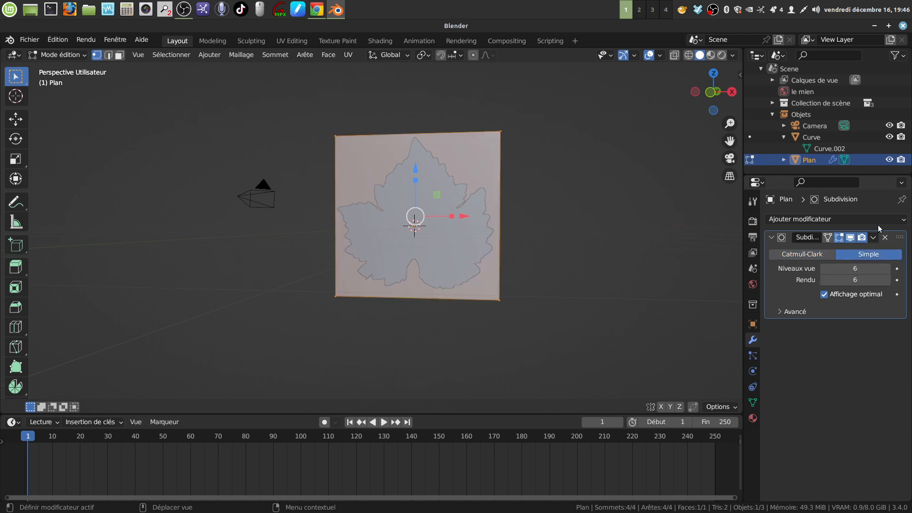
left_click(874, 238)
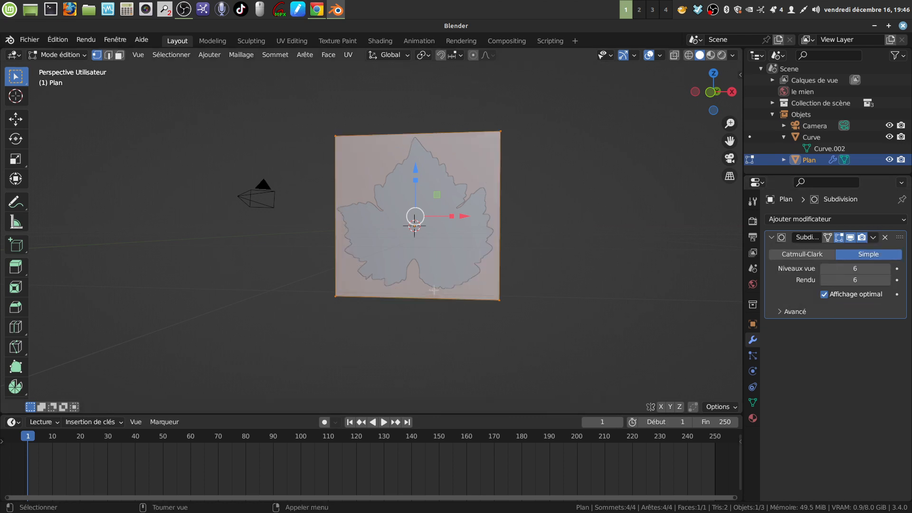
- Apply the plane's Subdivision modifier in Object Mode, check the resulting grid in Edit Mode and return to Object Mode
key("KP_3")
key("KP_1")
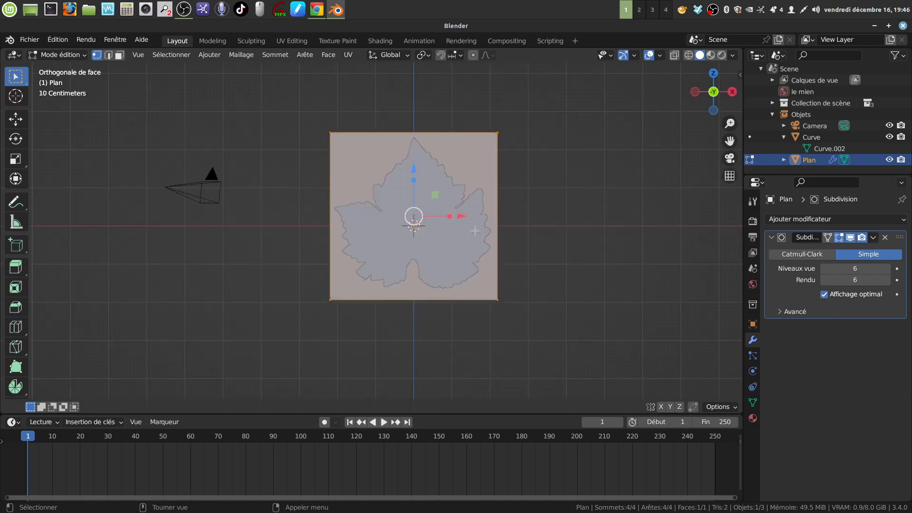
key("Tab")
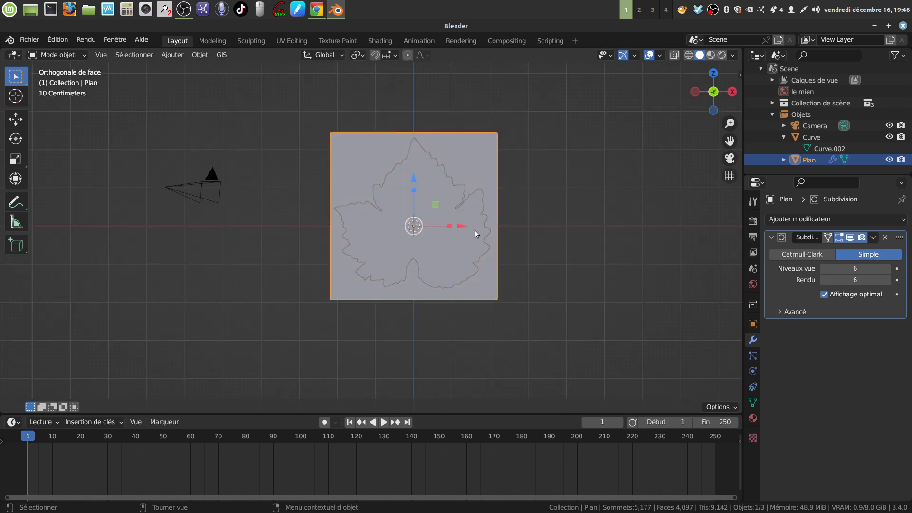
left_click(874, 237)
left_click(823, 252)
key("Tab")
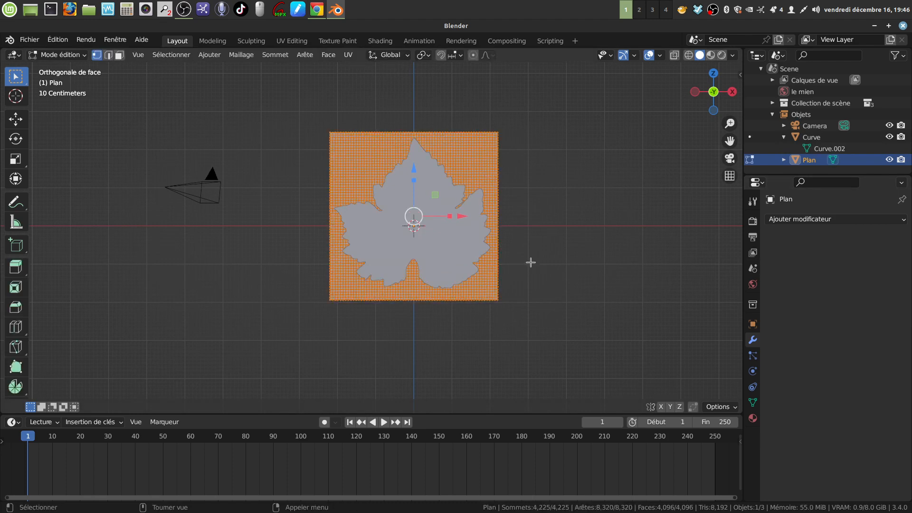
scroll(532, 270, "up", 3)
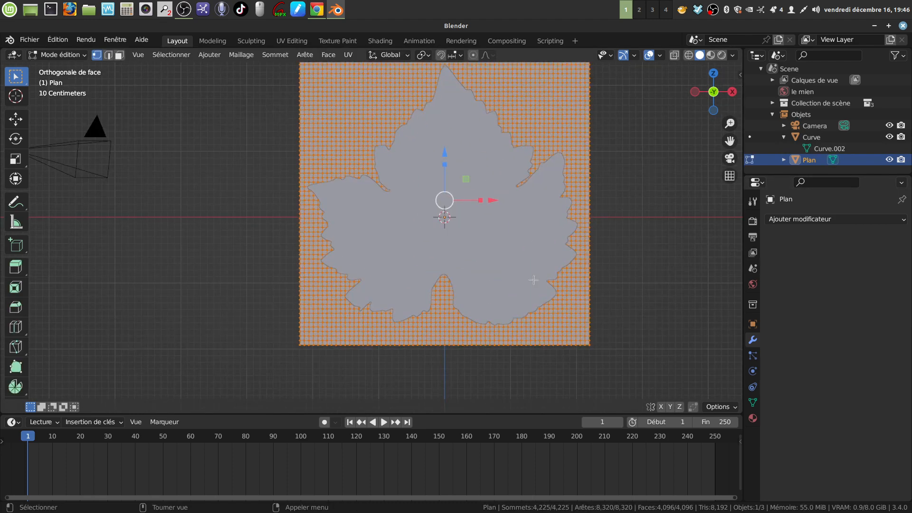
key("Tab")
scroll(534, 278, "down", 3)
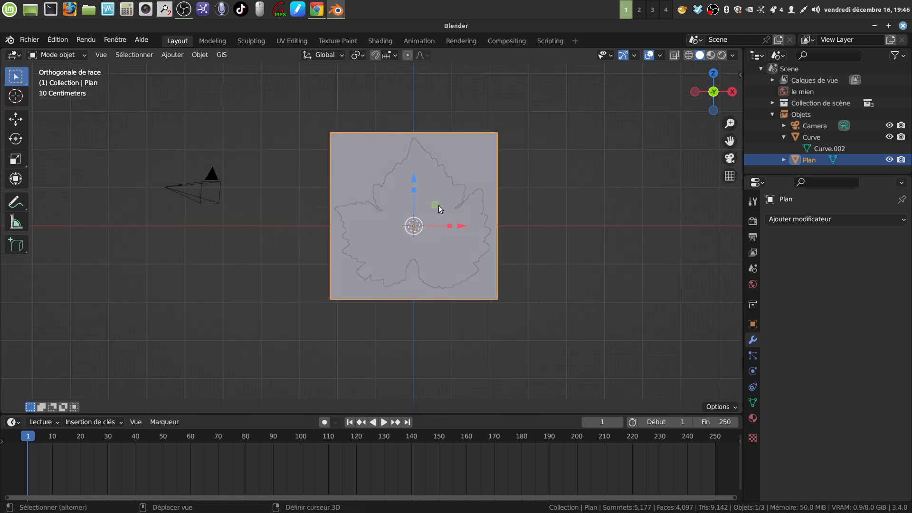
- From the front orthographic view, use Knife Project in face select mode to cut the Curve leaf's outline into the plane
middle_click_drag(438, 205, 420, 186, "shift")
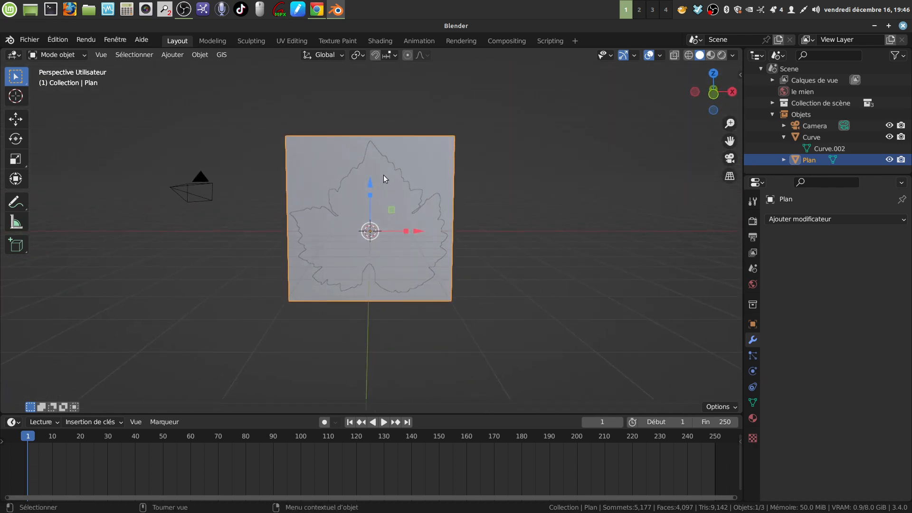
key("KP_1")
middle_click_drag(388, 150, 386, 141, "shift")
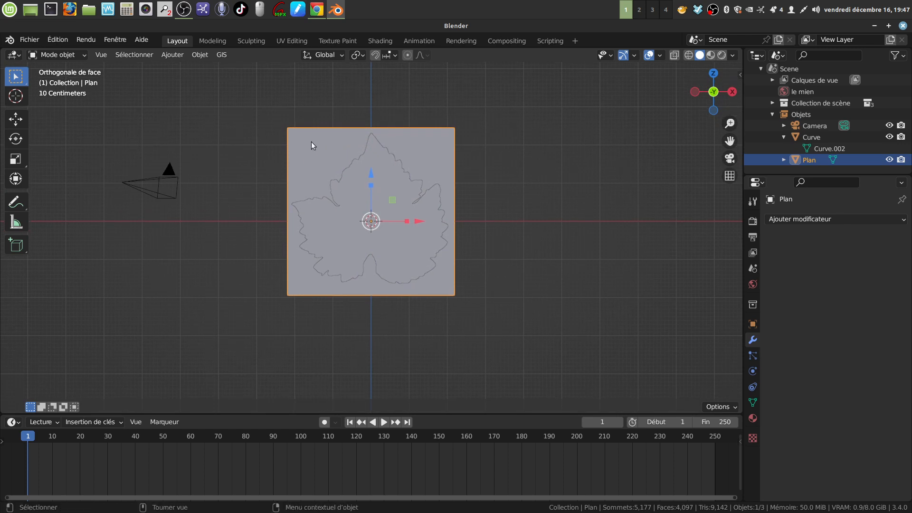
key("Tab")
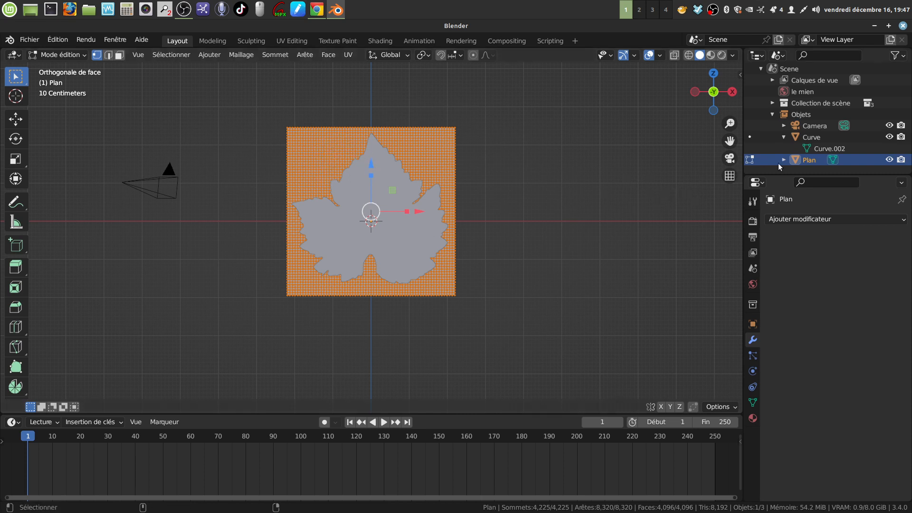
left_click(813, 137, "ctrl")
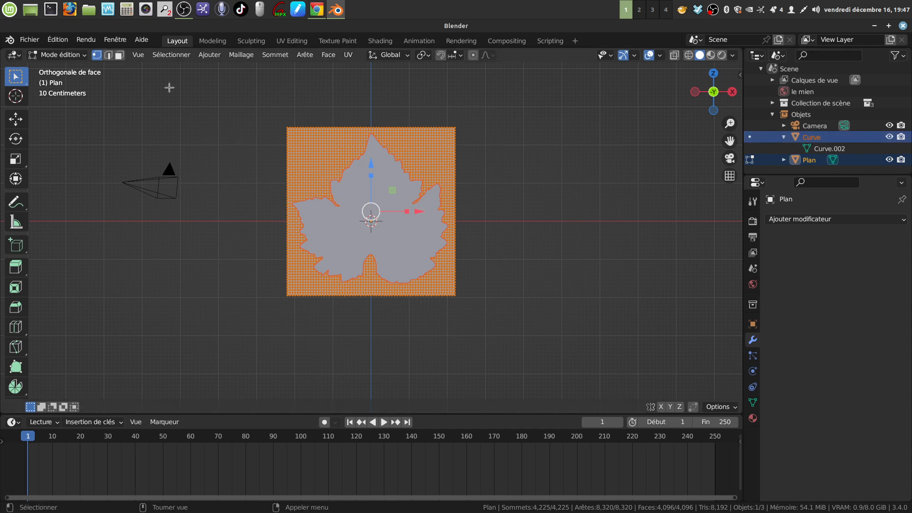
left_click(119, 55)
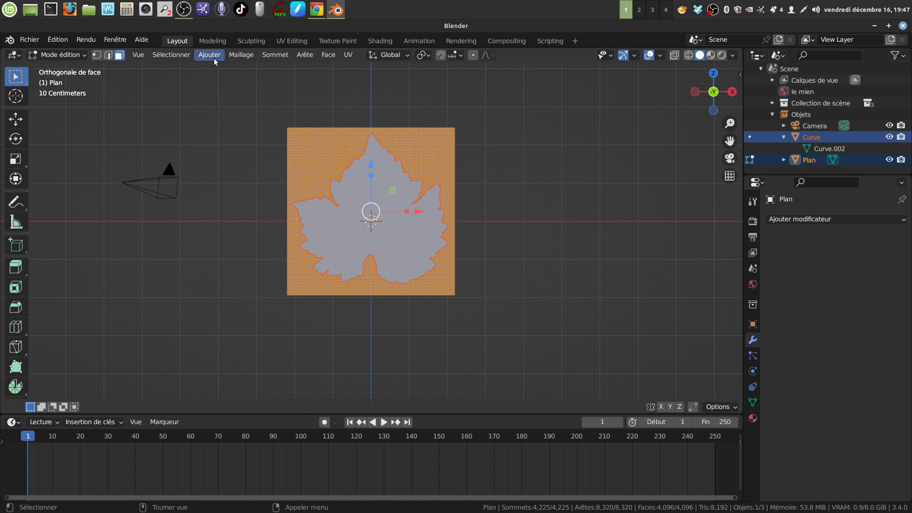
left_click(241, 56)
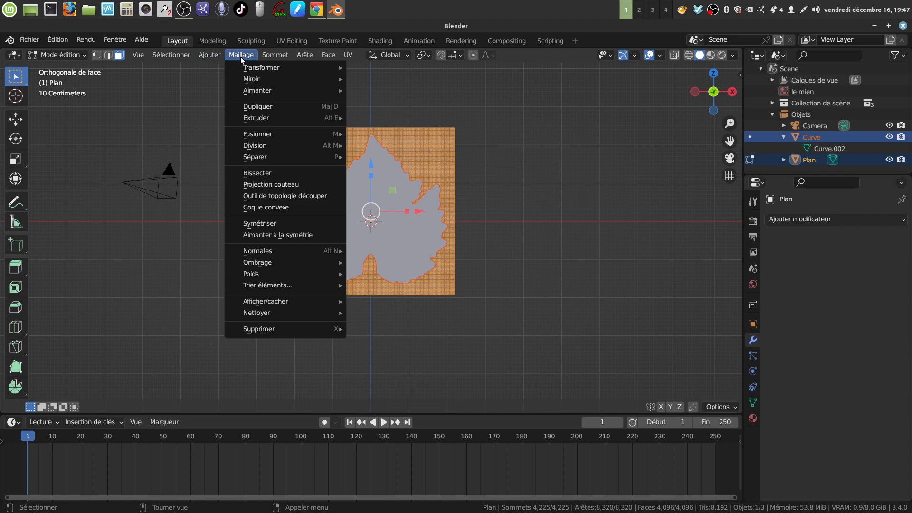
left_click(279, 189)
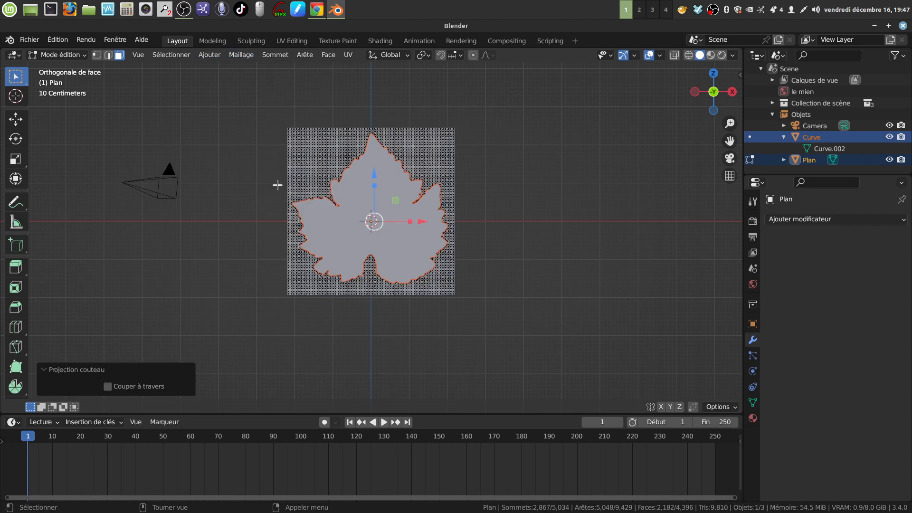
- Invert the face selection and delete the plane's faces outside the projected leaf outline
middle_click_drag(513, 234, 541, 264)
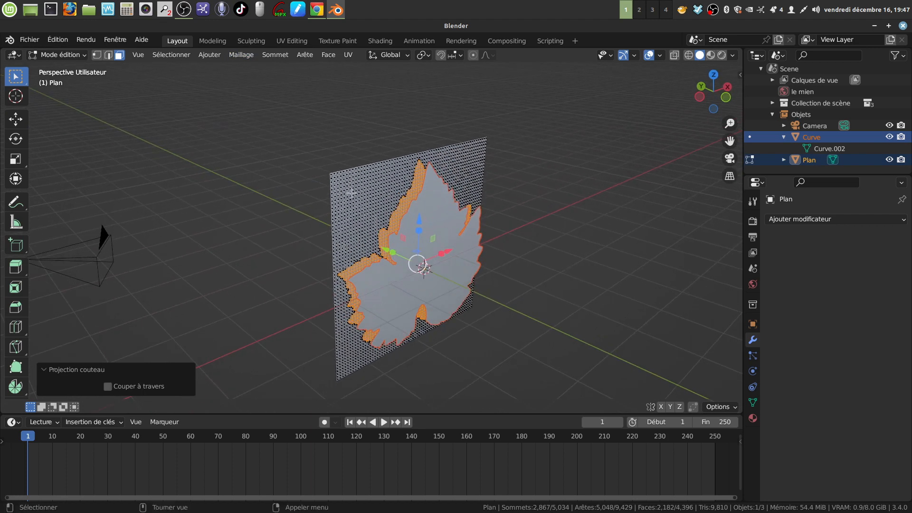
mouse_move(236, 195)
middle_mouse_down()
mouse_move(228, 195)
mouse_move(233, 184)
middle_mouse_up()
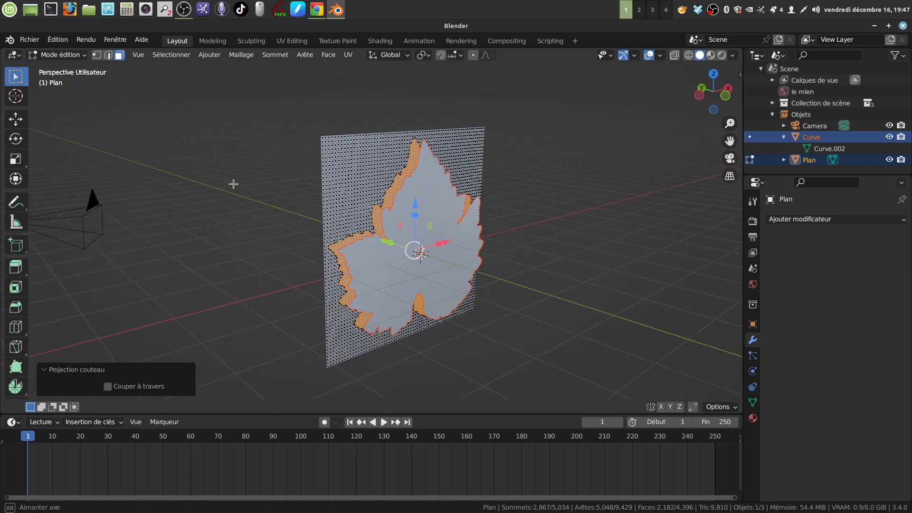
left_click(170, 56)
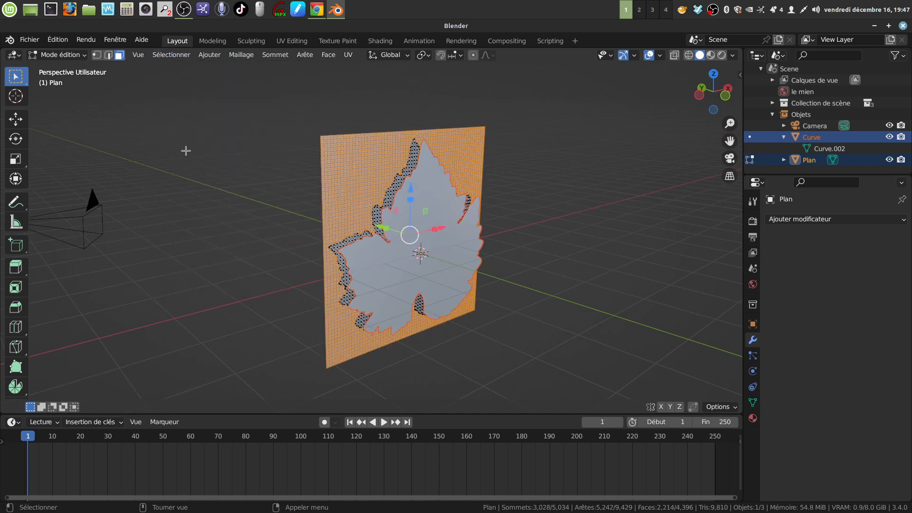
key("x")
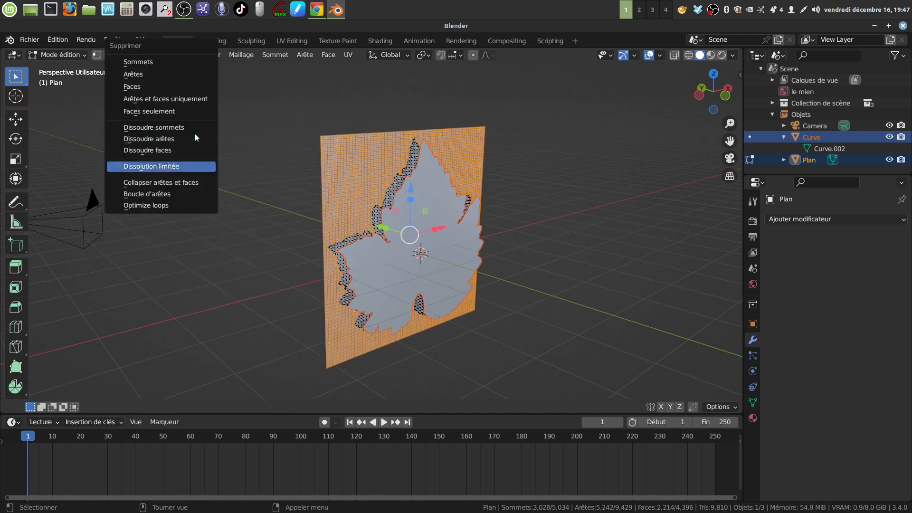
left_click(163, 87)
middle_click_drag(277, 148, 273, 143)
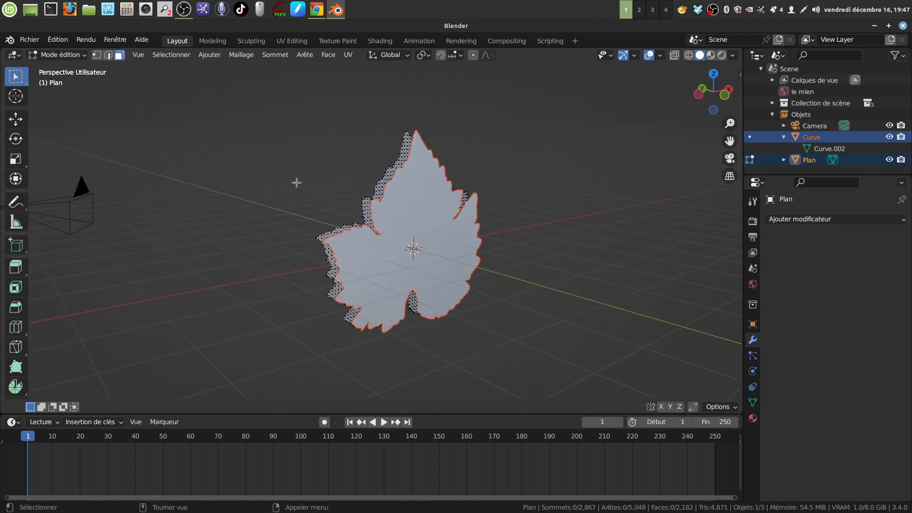
- Delete the original Curve leaf object in Object Mode and select the leaf cut from the plane
key("Tab")
left_click(395, 268)
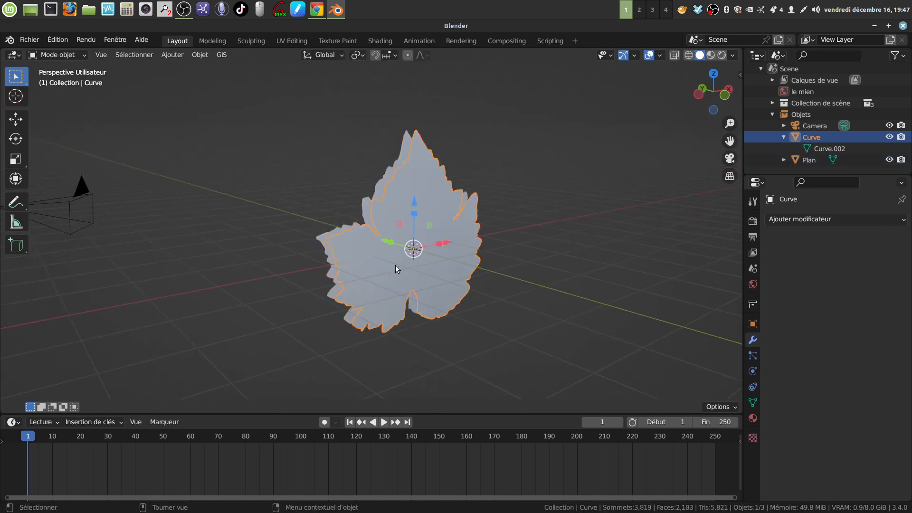
key("x")
left_click(546, 279)
middle_click_drag(549, 280, 468, 236)
scroll(452, 280, "up", 3)
middle_click_drag(452, 280, 445, 291)
mouse_move(432, 258)
middle_mouse_down("shift")
mouse_move(428, 275)
mouse_move(427, 267)
middle_mouse_up("shift")
left_click(431, 267)
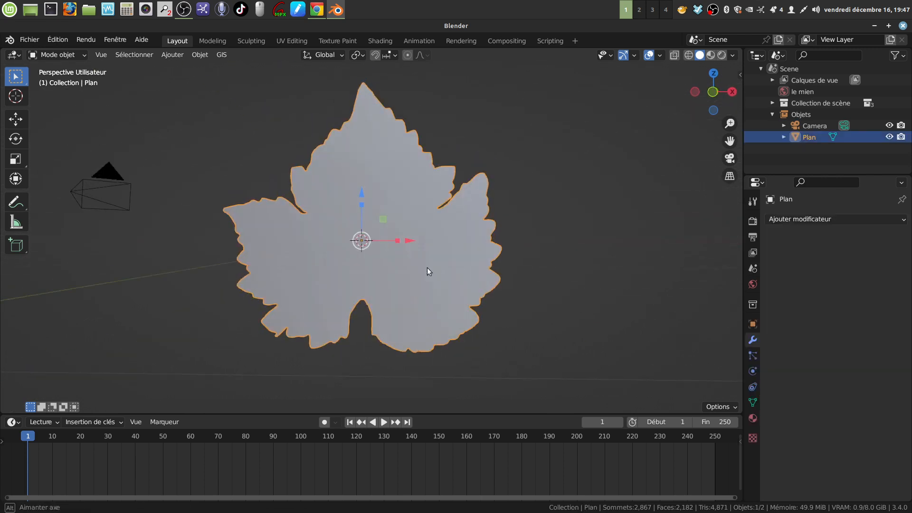
key("Tab")
key("Tab")
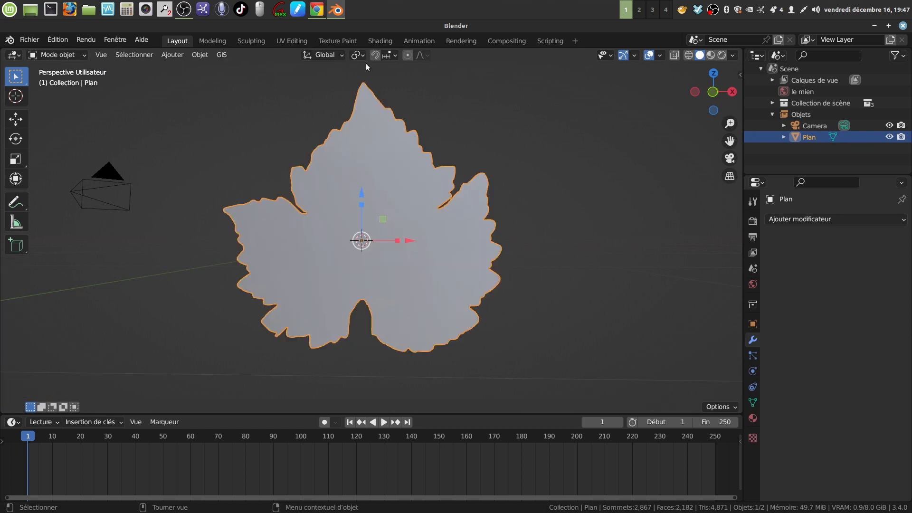
- Create a new material for the cut leaf and lower its specular value
middle_click_drag(392, 297, 435, 258)
scroll(435, 257, "up", 1)
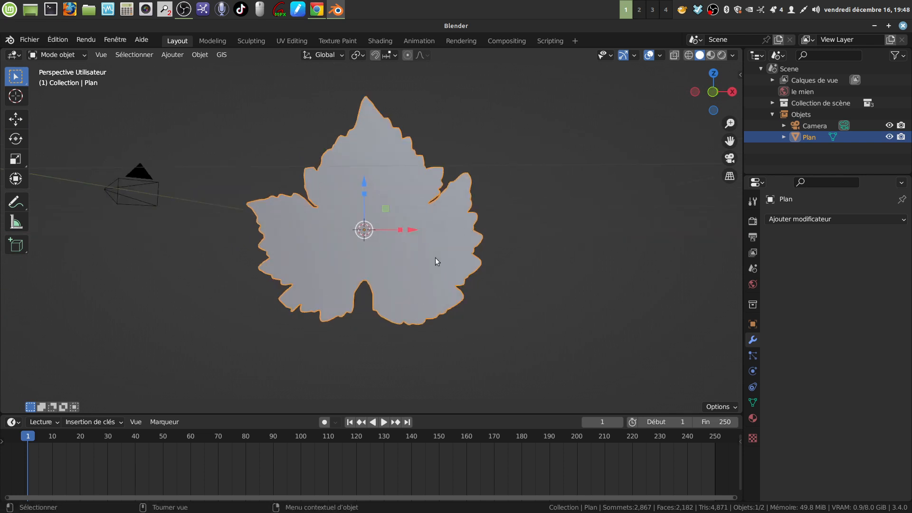
key("KP_1")
middle_click_drag(389, 192, 334, 183, "shift")
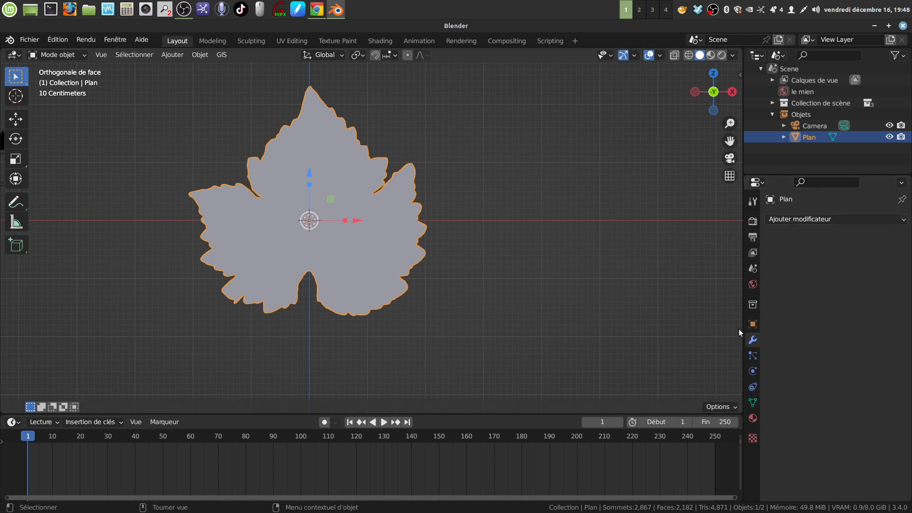
left_click(753, 418)
left_click(841, 267)
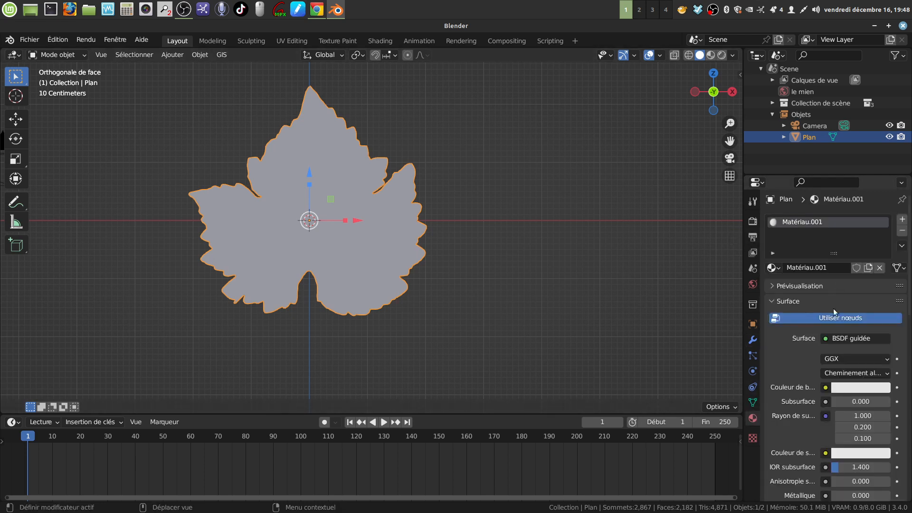
scroll(837, 418, "down", 4)
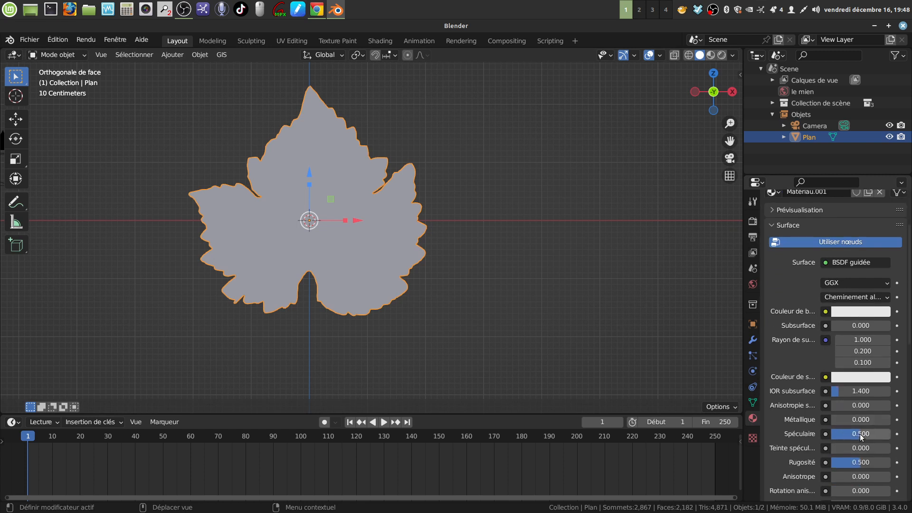
left_click_drag(860, 434, 833, 434)
- Use an image texture as the material's base colour and load dessous-verre-feuille-de-vigne.jpg from the cailloux folder
left_click(832, 312)
left_click(589, 380)
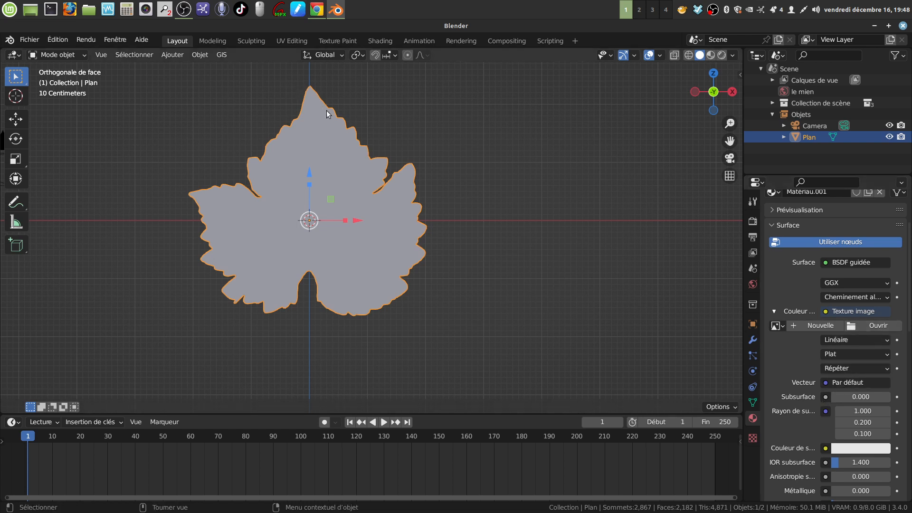
left_click(854, 328)
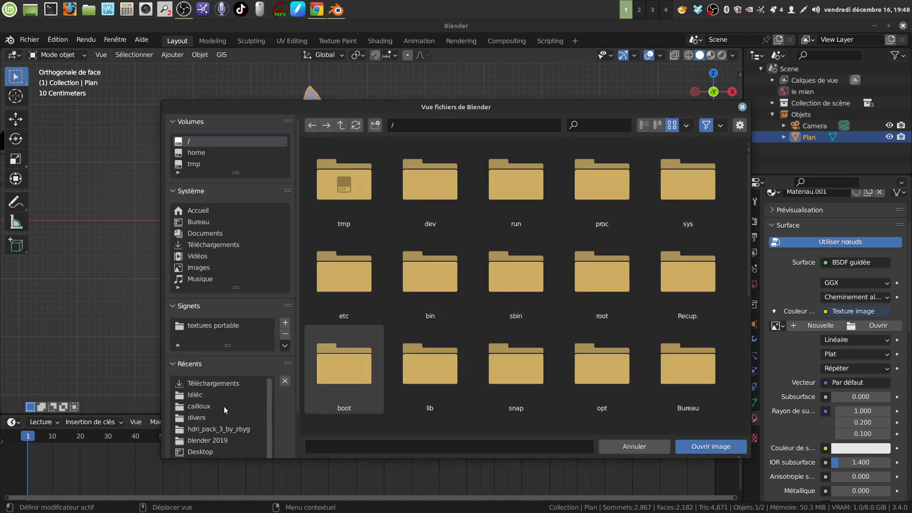
left_click(224, 406)
left_click(523, 190)
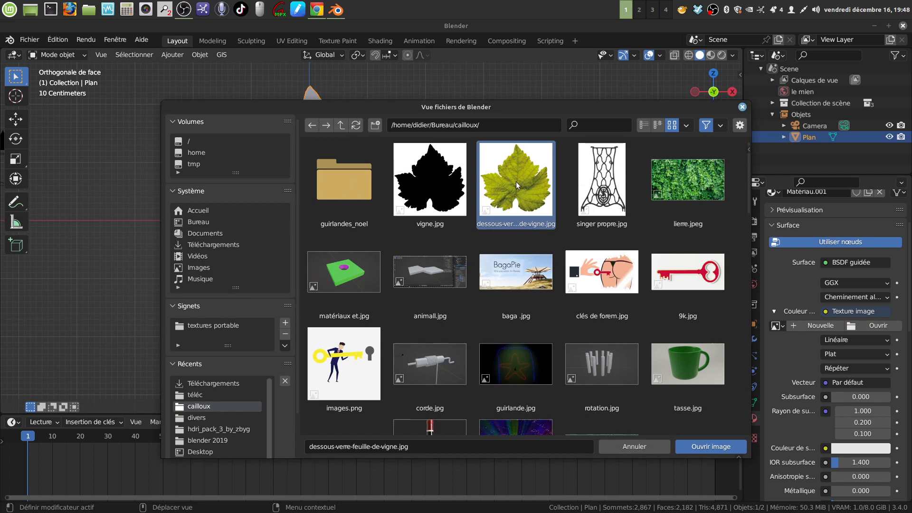
left_click(692, 448)
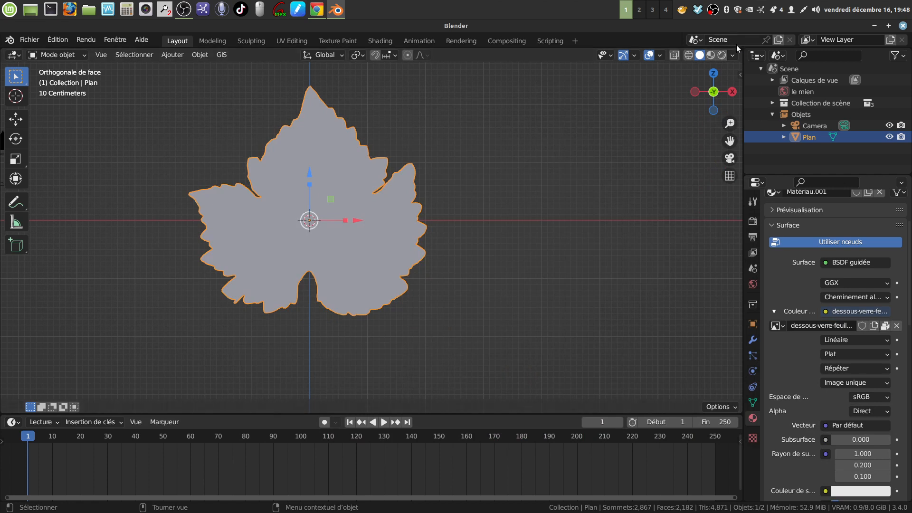
- Split the 3D viewport in two, make the new area a UV Editor and show dessous-verre-feuille-de-vigne.jpg in it
left_click_drag(738, 47, 303, 108)
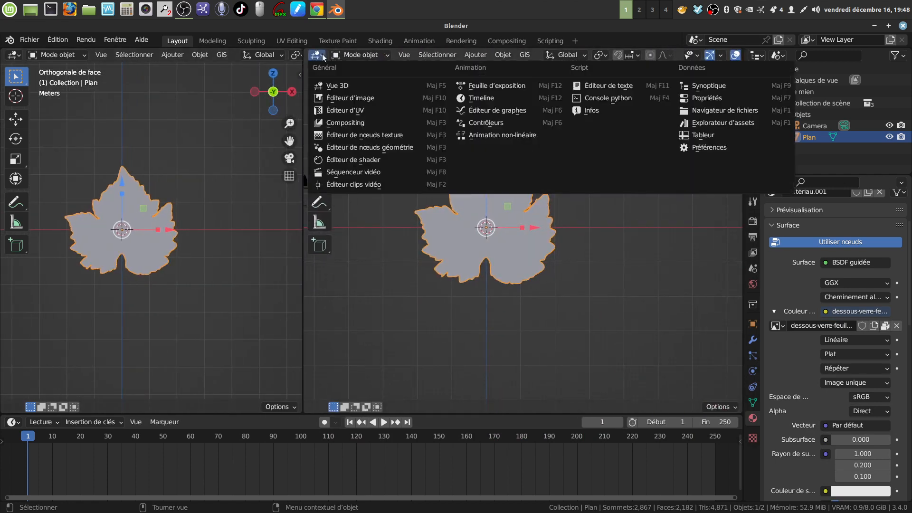
left_click(317, 55)
left_click(369, 112)
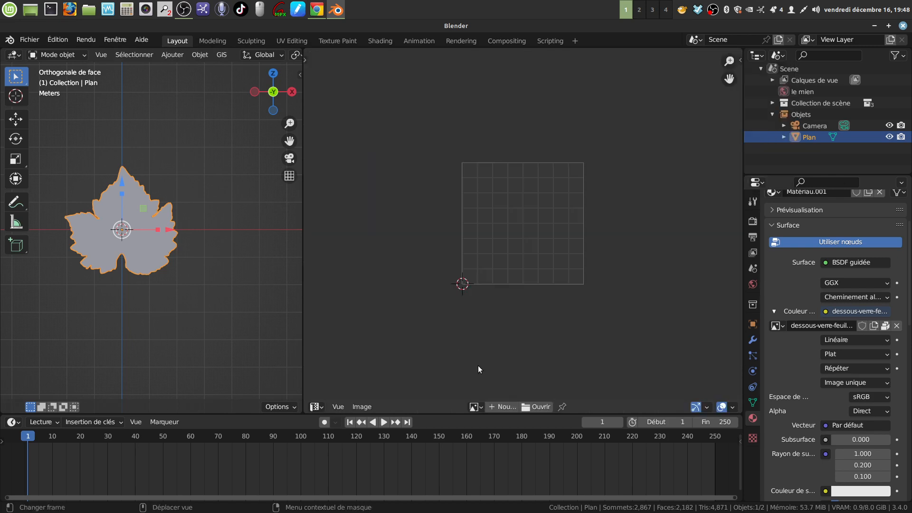
left_click(481, 406)
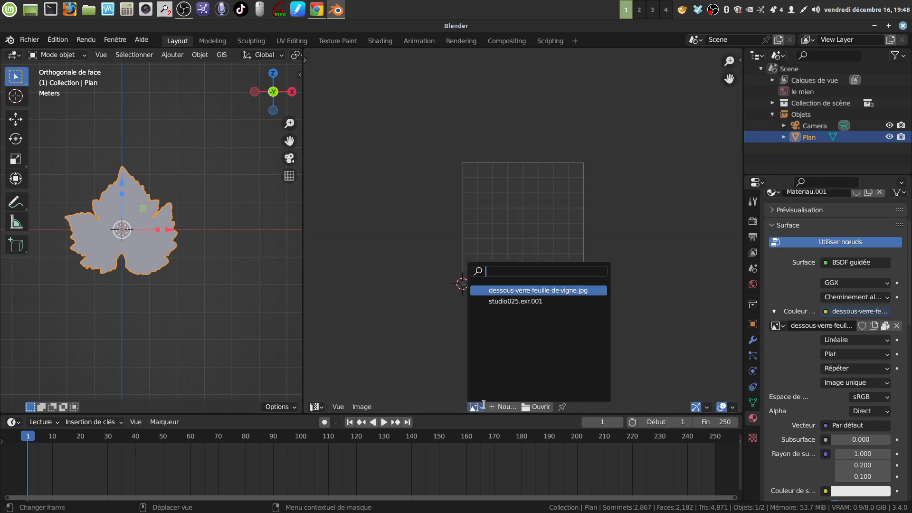
left_click(532, 290)
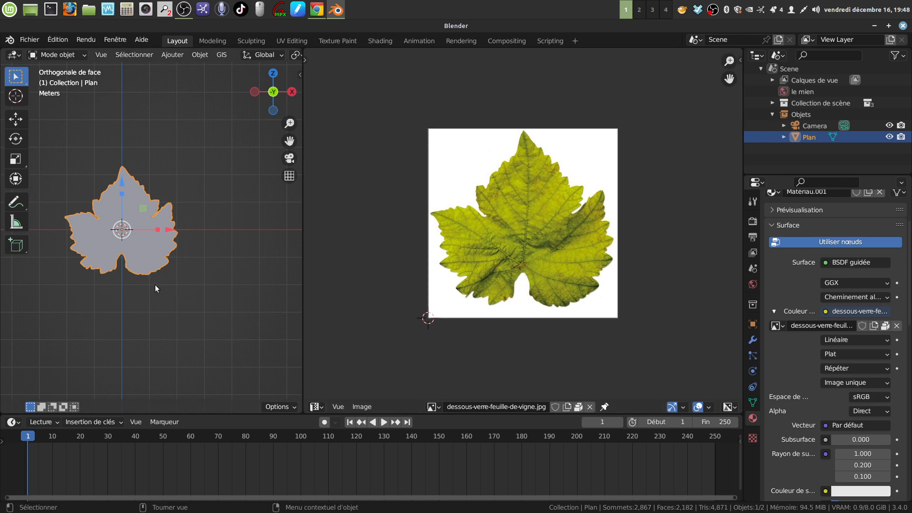
- Select the whole leaf mesh in Edit Mode to display its UVs over the image, and widen the 3D viewport
key("Tab")
key("a")
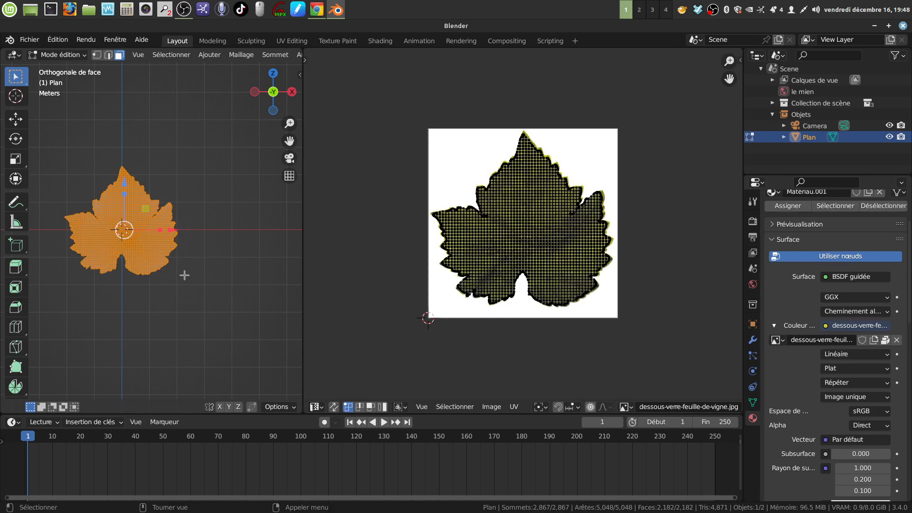
scroll(567, 294, "up", 2)
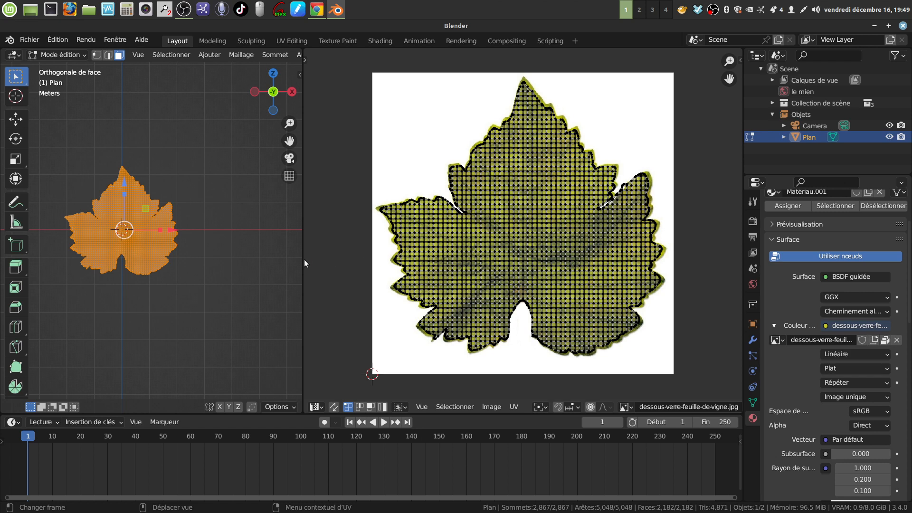
left_click_drag(305, 260, 466, 248)
middle_click_drag(364, 207, 353, 223, "shift")
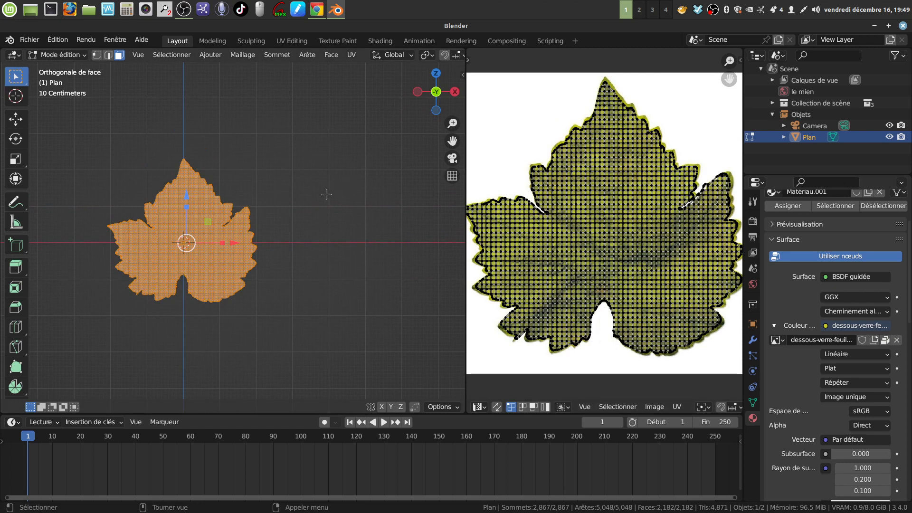
- Leave Edit Mode, preview the textured leaf in rendered shading, and switch the 3D viewport to material preview shading
key("Tab")
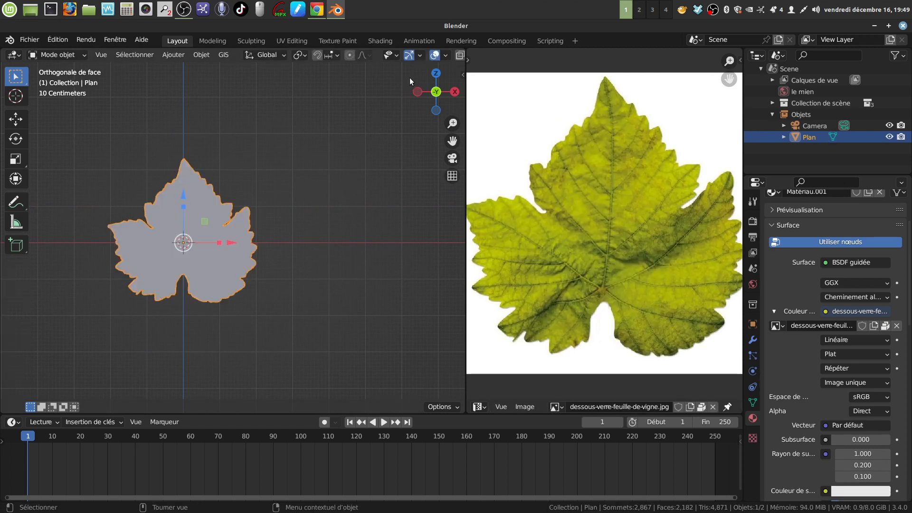
scroll(440, 55, "down", 3)
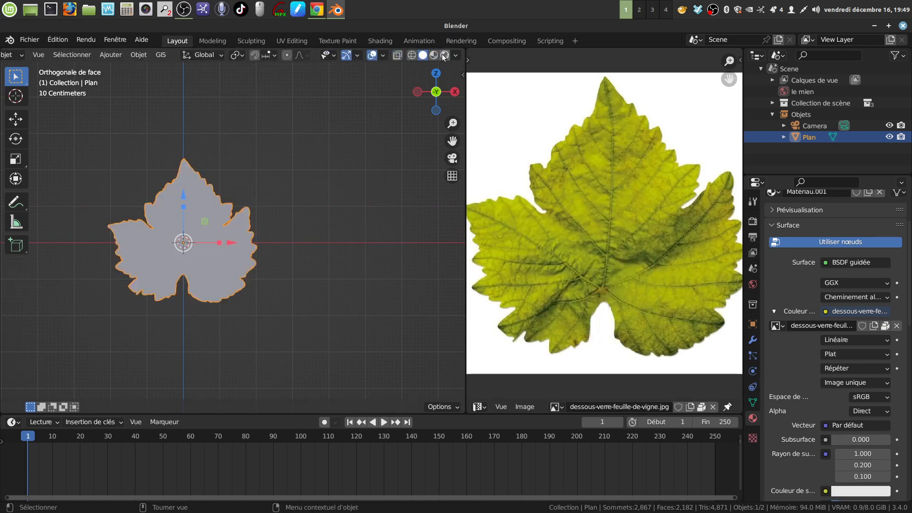
left_click(444, 55)
scroll(251, 281, "up", 4)
mouse_move(251, 281)
middle_mouse_down()
mouse_move(265, 269)
mouse_move(278, 289)
mouse_move(233, 304)
mouse_move(138, 292)
mouse_move(236, 295)
mouse_move(294, 279)
mouse_move(312, 215)
mouse_move(360, 254)
mouse_move(282, 293)
mouse_move(275, 225)
mouse_move(269, 235)
mouse_move(281, 240)
middle_mouse_up()
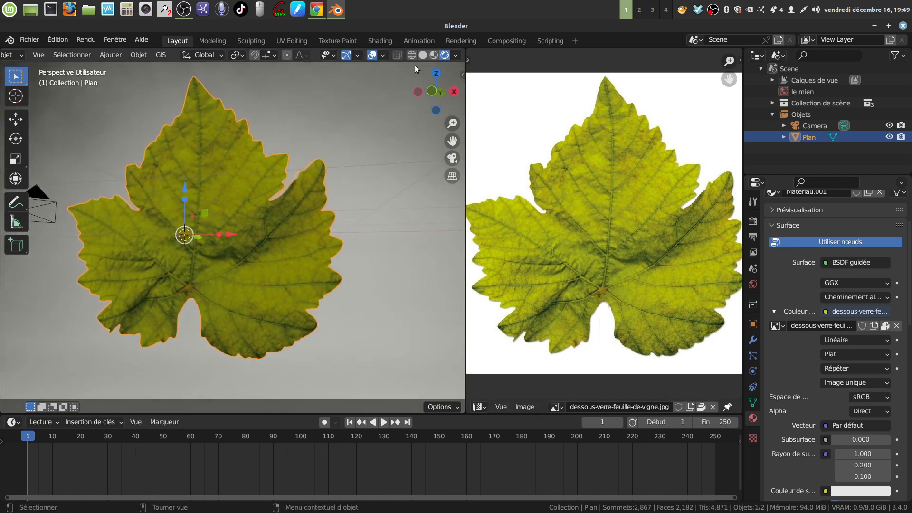
left_click(433, 55)
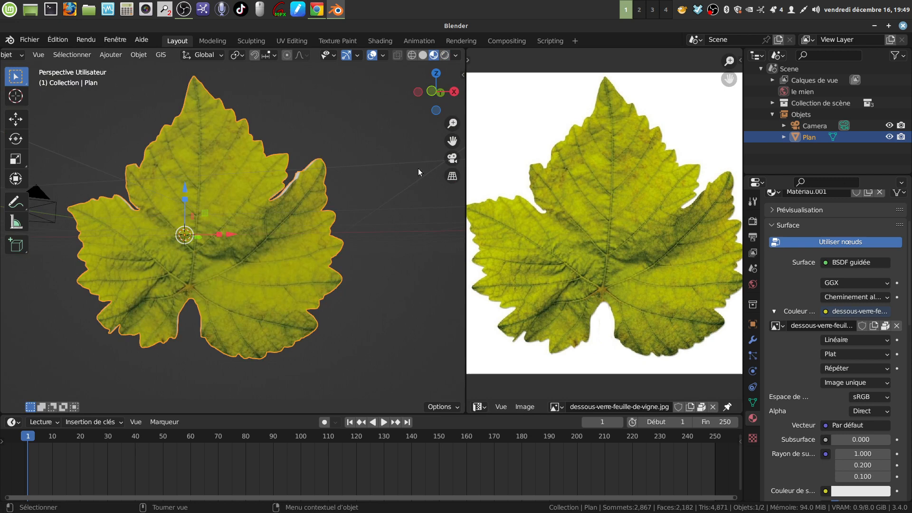
- Join the UV Editor area into the 3D viewport so that only the 3D view remains
right_click(466, 341)
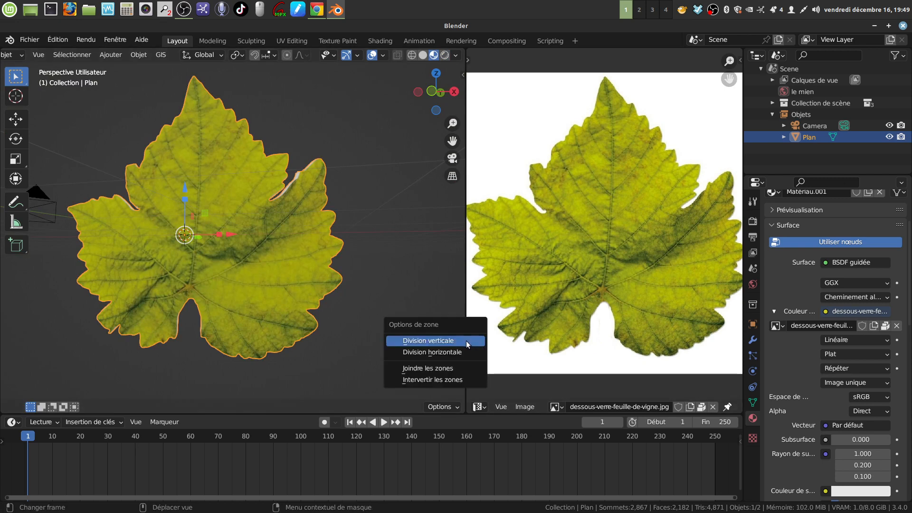
left_click(459, 368)
left_click(486, 360)
scroll(332, 307, "down", 3)
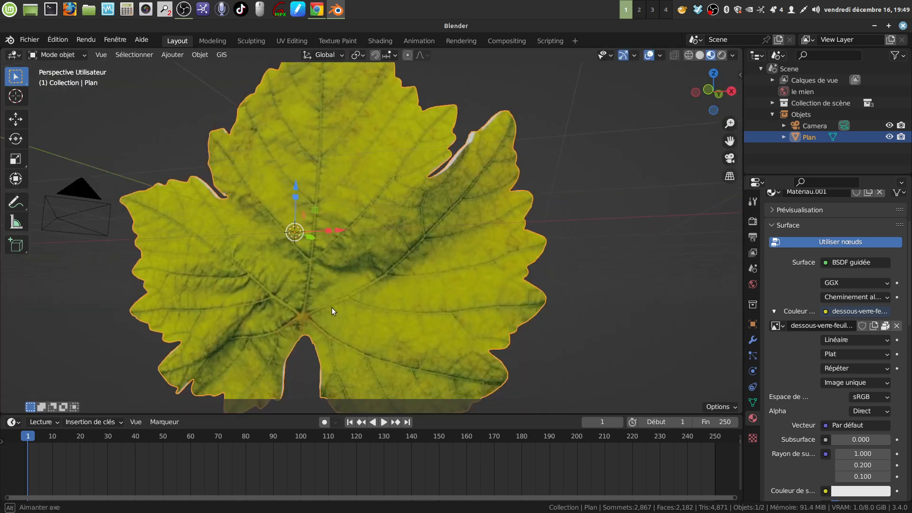
- Clear the mesh selection in Edit Mode and box-select the narrow central strip of faces from the leaf's tip to its stem notch
key("Tab")
middle_click_drag(344, 282, 388, 220)
key("alt+a")
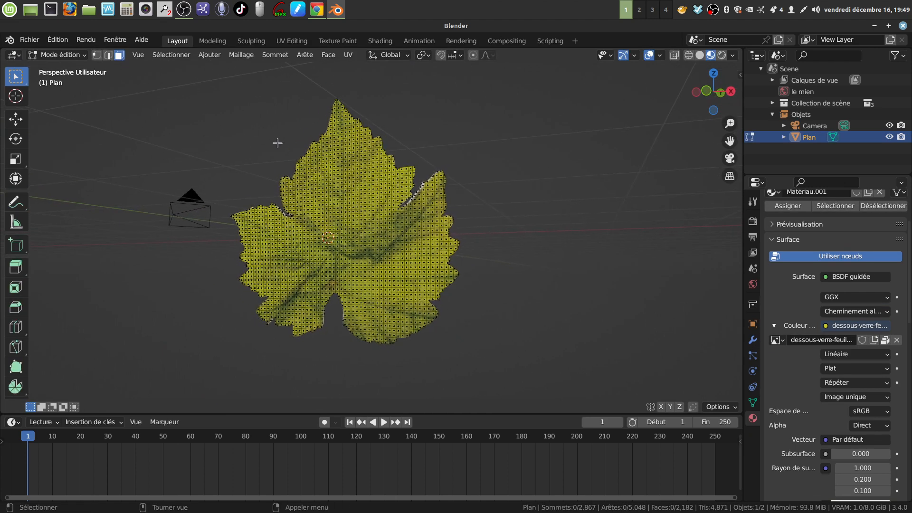
middle_click_drag(277, 143, 340, 153)
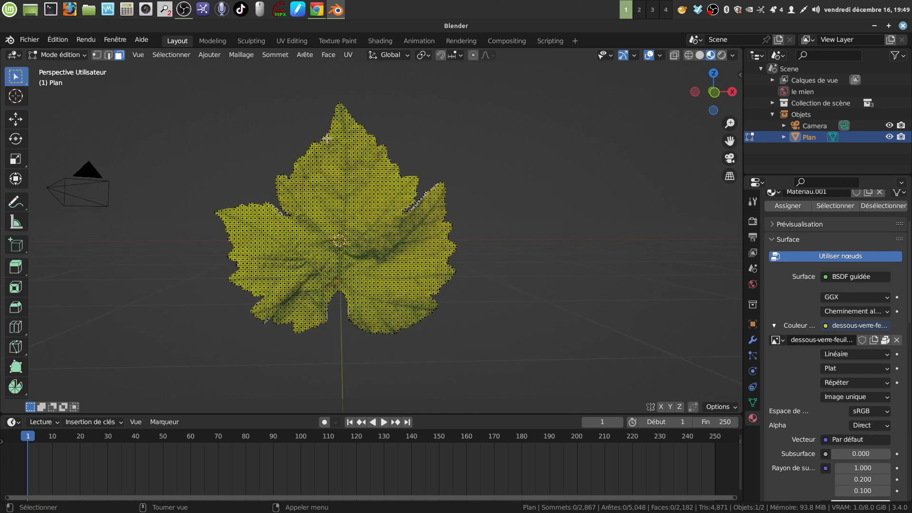
key("k")
left_click(338, 85)
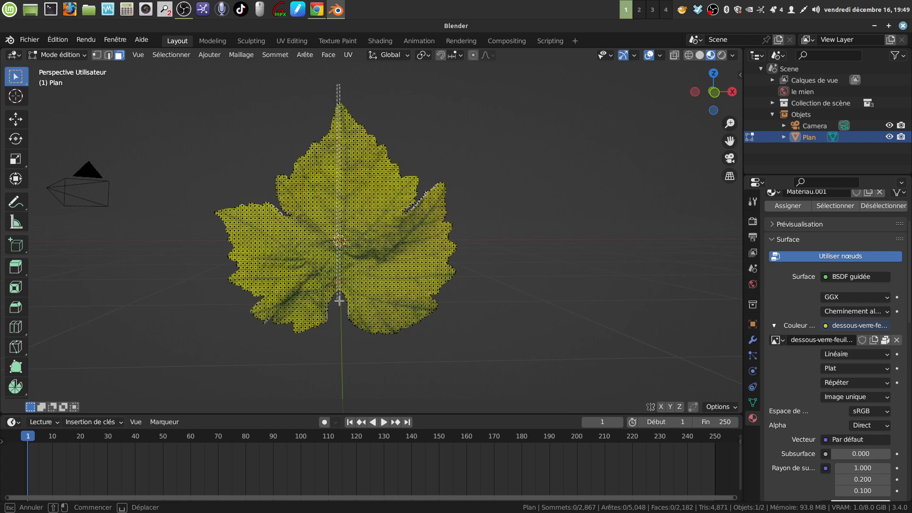
left_click(339, 301)
key("Return")
- Enable proportional editing and move the central strip along Y with a proportional size of 1.464, checking the fold in Object Mode
middle_click_drag(339, 300, 397, 192)
left_click(474, 54)
middle_click_drag(494, 117, 393, 194)
key("g")
key("y")
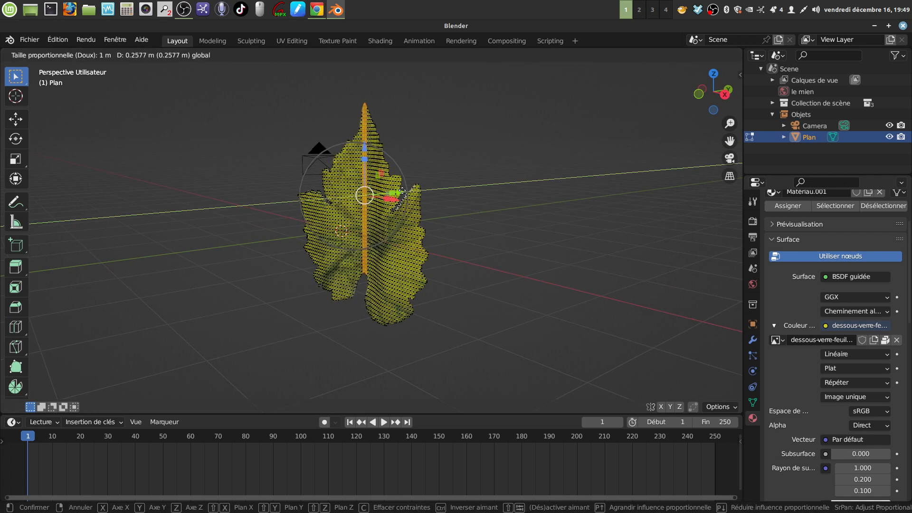
scroll(403, 191, "down", 4)
left_click(430, 209)
middle_click_drag(438, 215, 449, 183)
key("Tab")
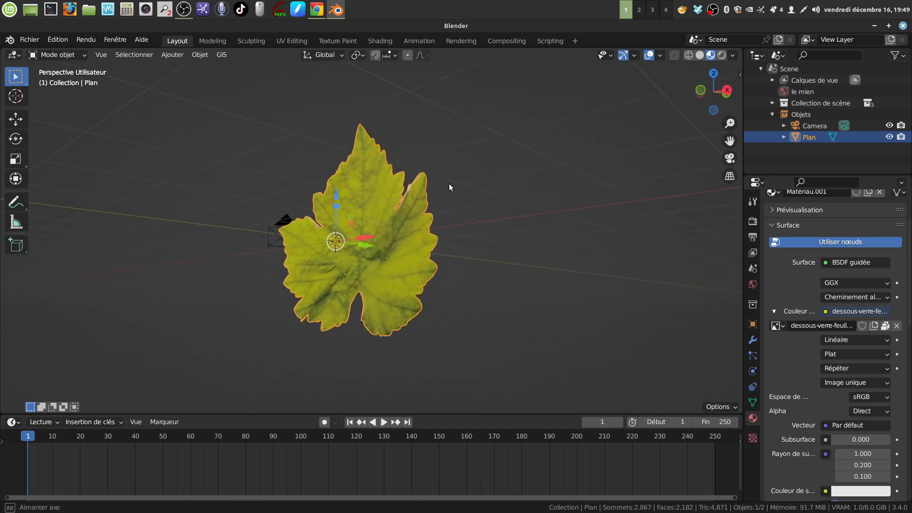
middle_click_drag(424, 295, 409, 327)
key("Tab")
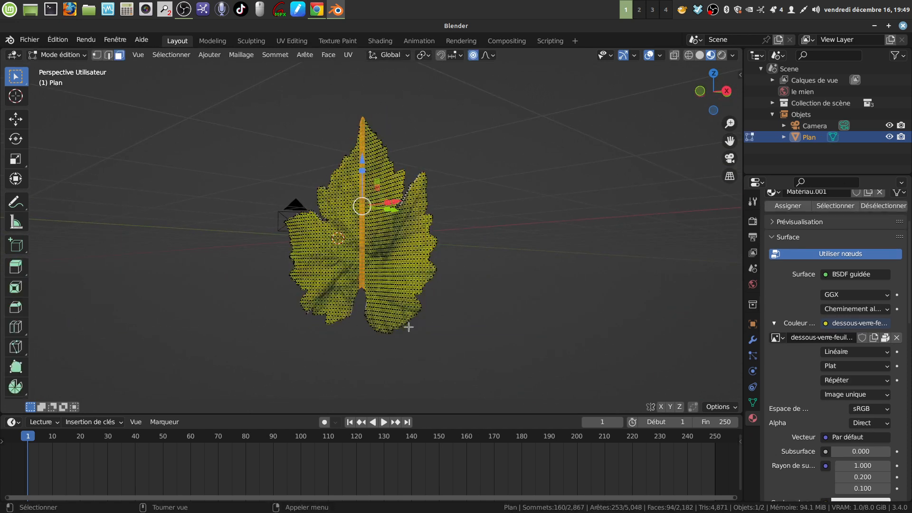
- Circle-select a patch of faces on the lower right lobe and move it about 0.198 m along Y with proportional editing
key("alt+a")
key("c")
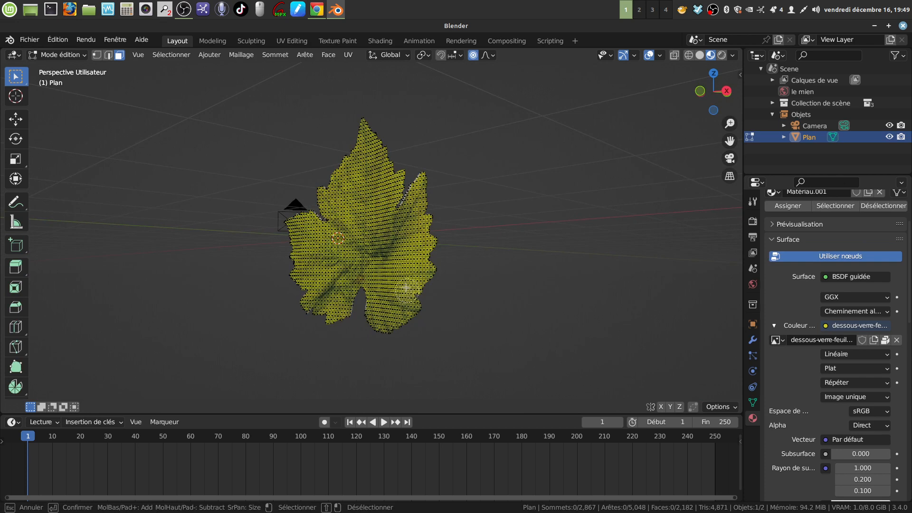
left_click_drag(406, 288, 397, 293)
key("Escape")
middle_click_drag(397, 292, 441, 297)
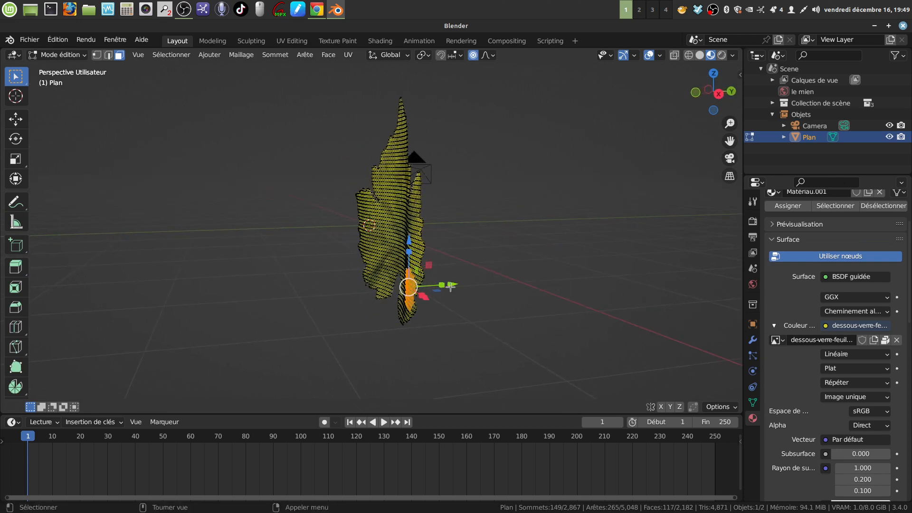
left_click_drag(451, 287, 462, 286)
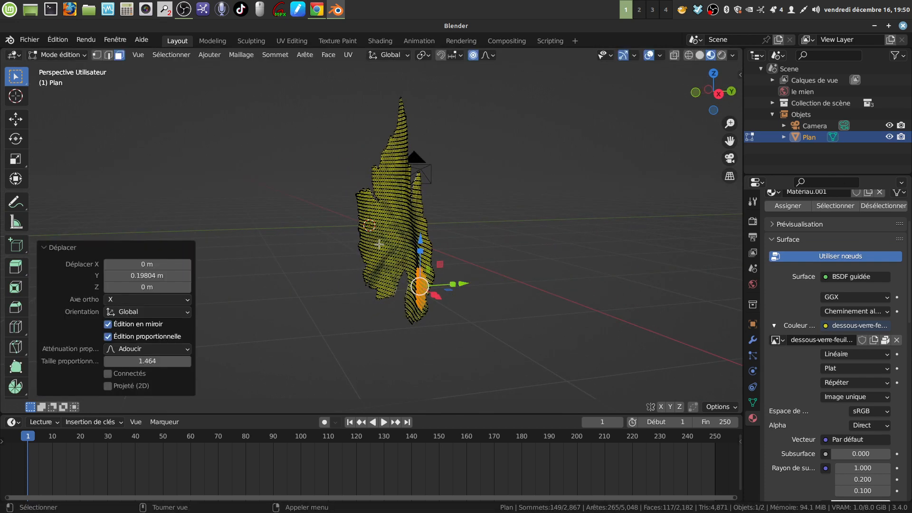
- Circle-select faces across the leaf's left lobe to reshape it, and clear the selection
middle_click_drag(379, 244, 385, 250)
key("alt+a")
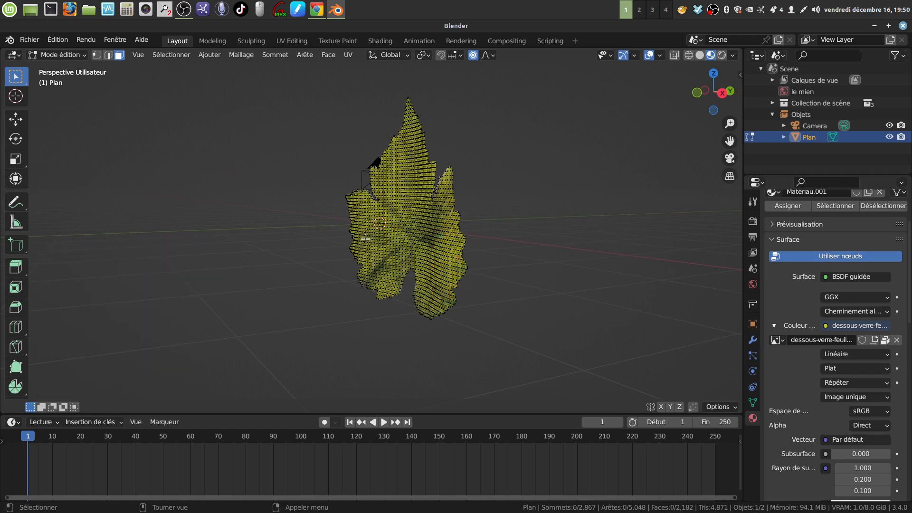
key("c")
left_click_drag(365, 239, 393, 242)
key("Escape")
mouse_move(410, 158)
middle_mouse_down()
mouse_move(395, 168)
mouse_move(412, 158)
middle_mouse_up()
key("alt+a")
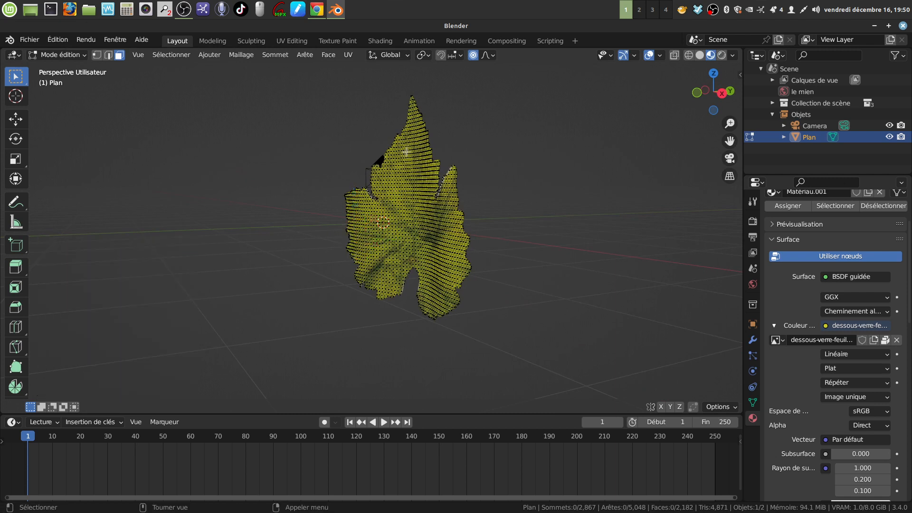
- Circle-select the faces at the leaf's tip, rotate them with proportional editing, and return to Object Mode to check the shape
key("c")
left_click_drag(408, 93, 421, 138)
right_click(423, 131)
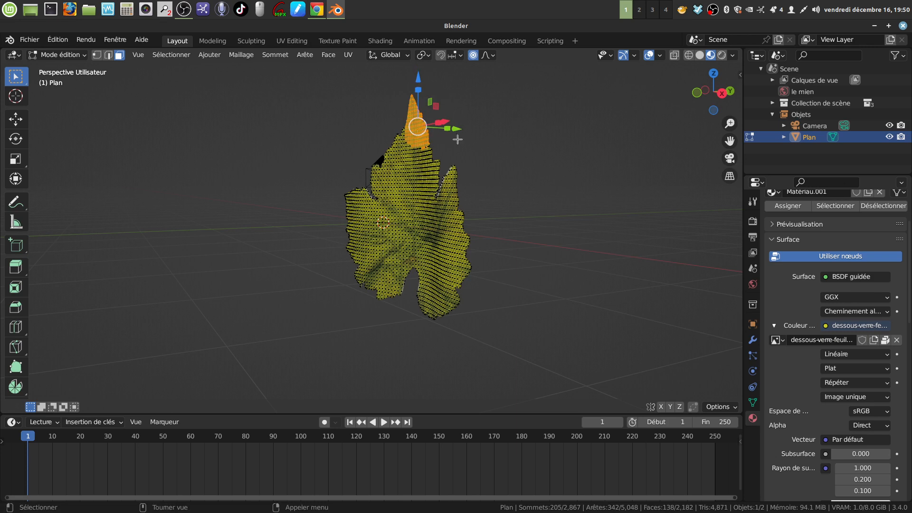
middle_click_drag(458, 140, 543, 176)
key("r")
left_click(480, 169)
key("Tab")
middle_click_drag(485, 188, 549, 188)
scroll(413, 209, "up", 3)
scroll(432, 217, "down", 2)
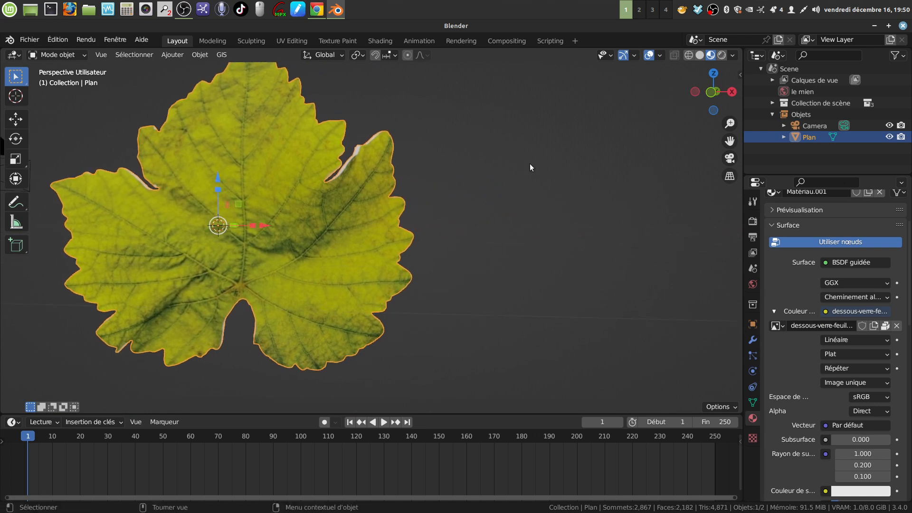
- Split the 3D viewport in two, make the new area a UV Editor, and enter Edit Mode on the leaf
left_click_drag(718, 56, 395, 79)
left_click(396, 58)
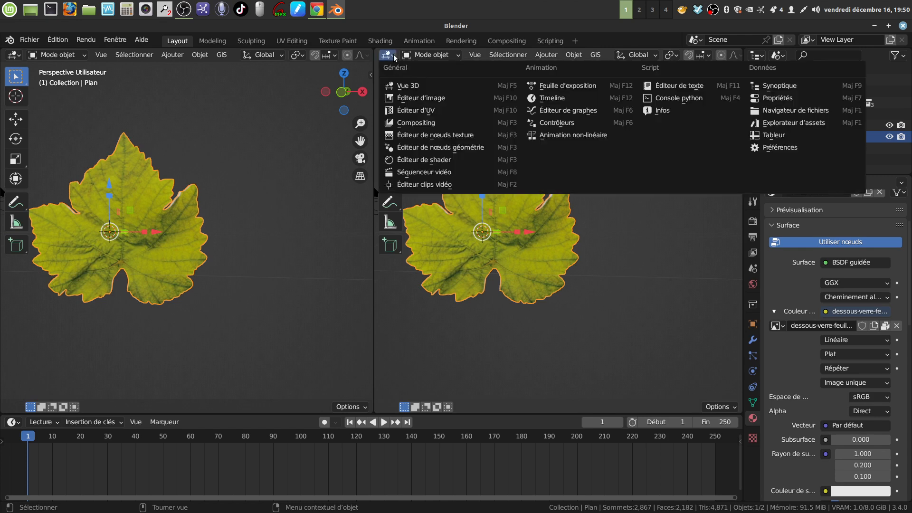
left_click(433, 110)
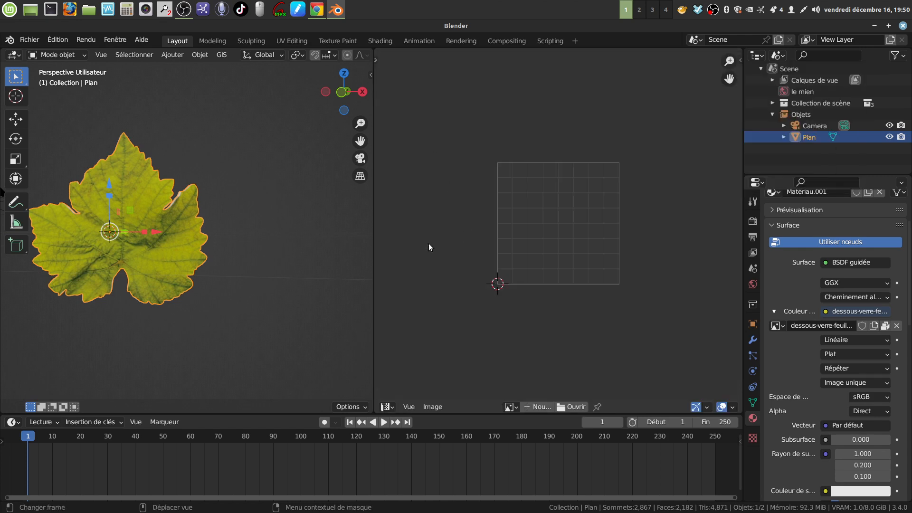
key("Tab")
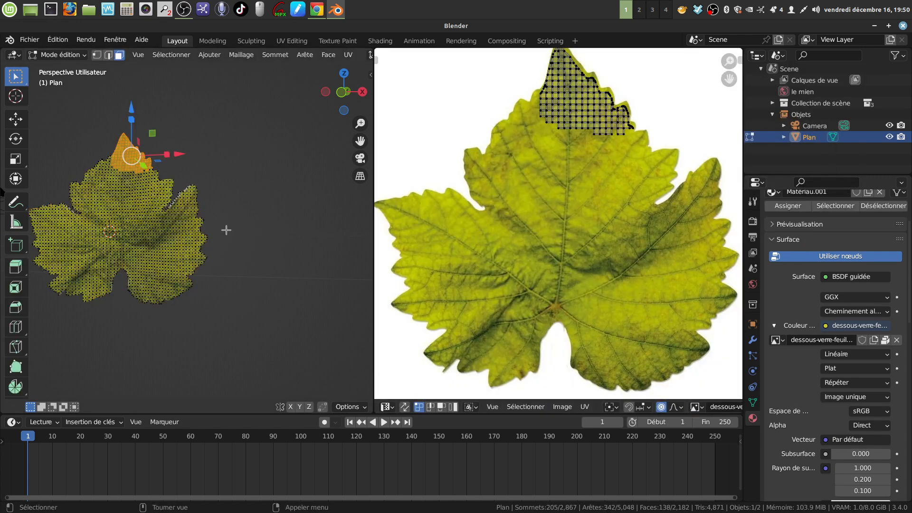
- Select the whole leaf mesh and unwrap it by projecting from the front orthographic view
key("alt+a")
key("a")
key("KP_1")
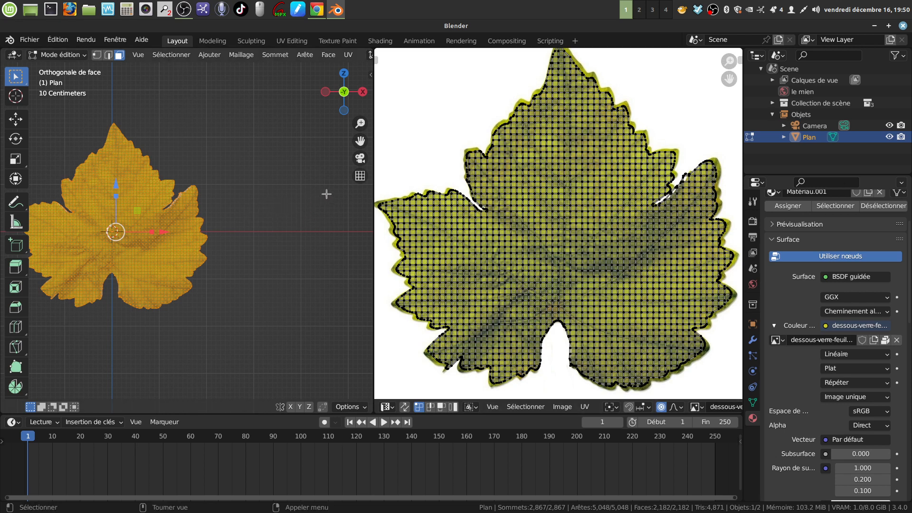
key("u")
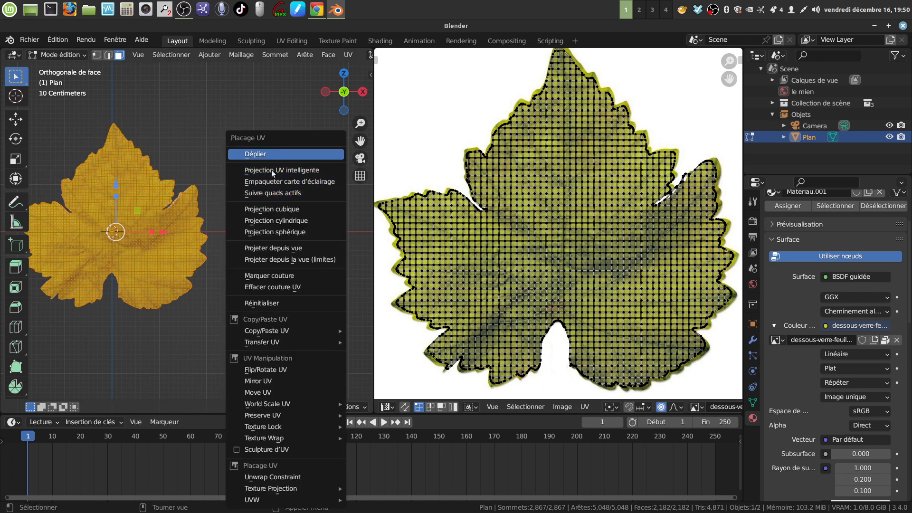
left_click(303, 249)
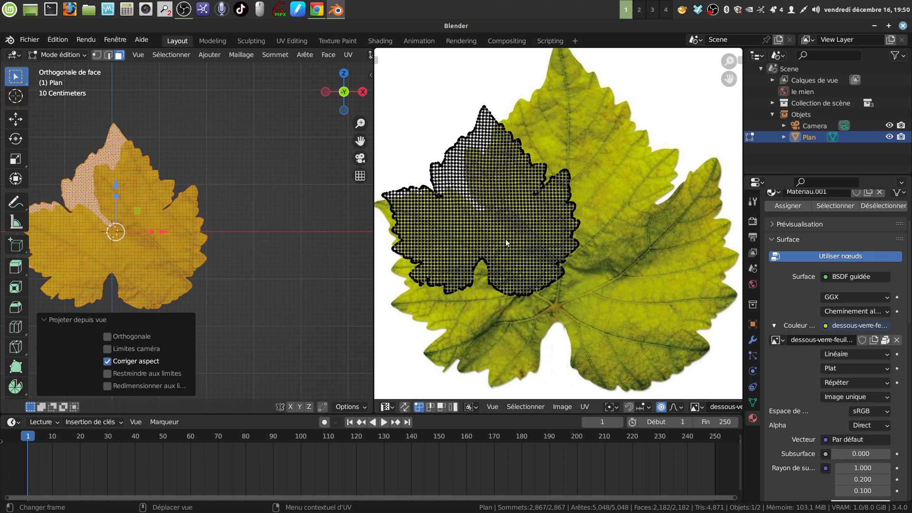
- Move the entire UV layout onto the leaf photo, scale it by about 1.84, and nudge it to match the leaf's outline
key("a")
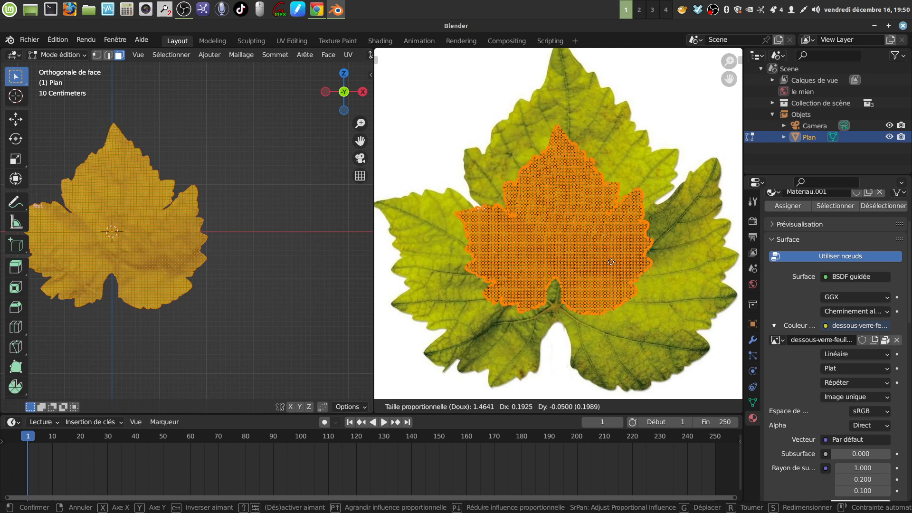
left_click(615, 258)
key("s")
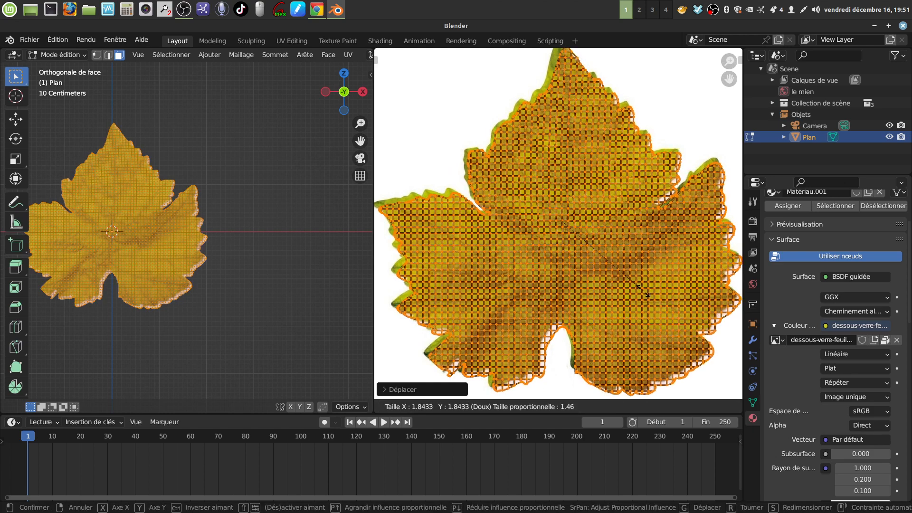
left_click(643, 290)
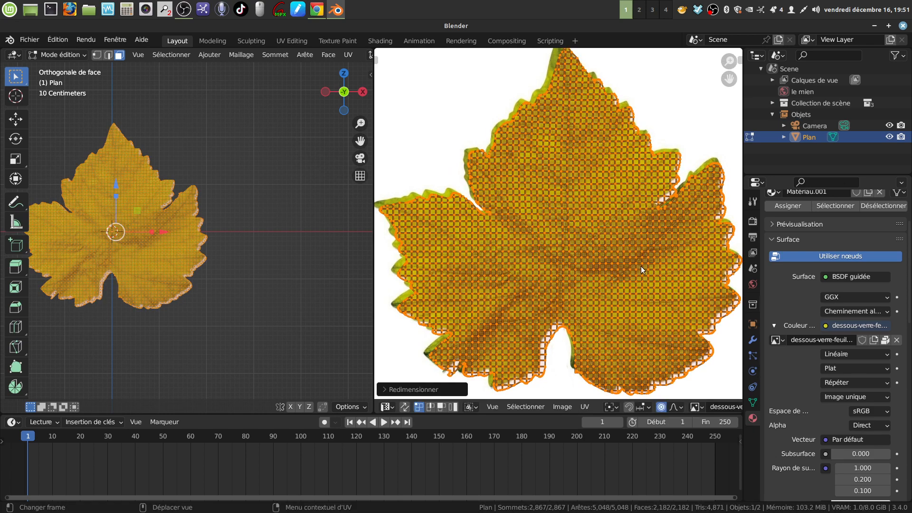
key("g")
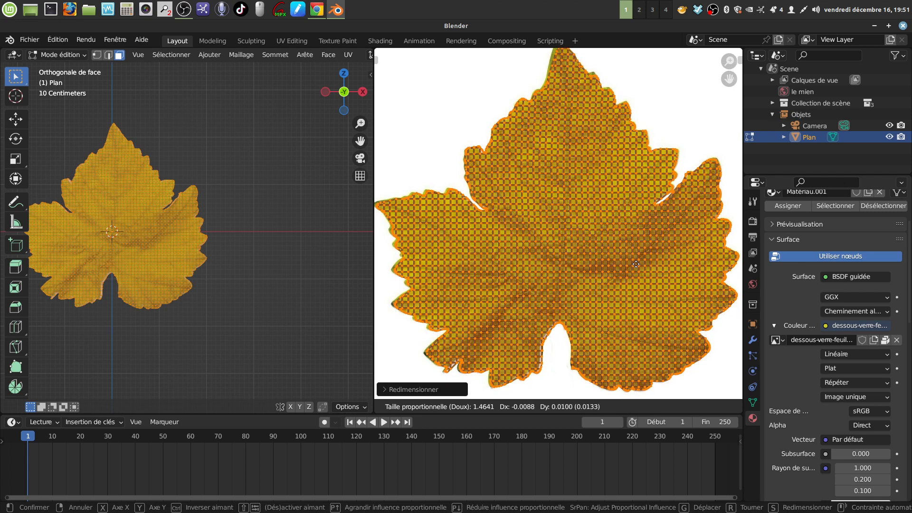
left_click(635, 264)
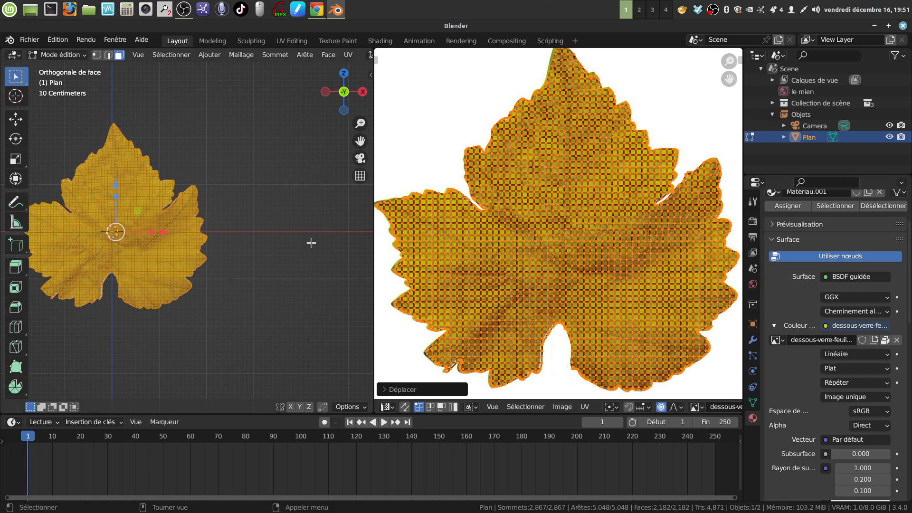
- Check the texture along the leaf's right notch in Object Mode, return to Edit Mode and switch the mesh to vertex selection
key("Tab")
scroll(235, 256, "up", 2)
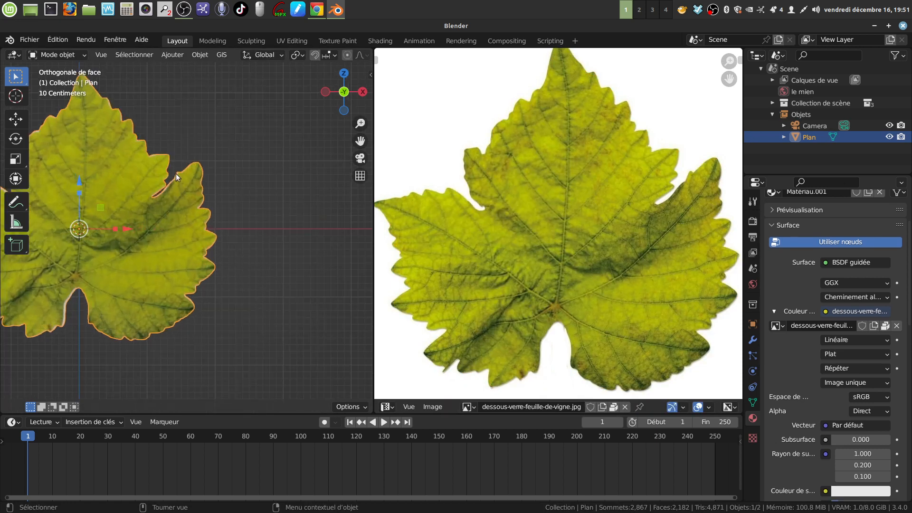
key("Tab")
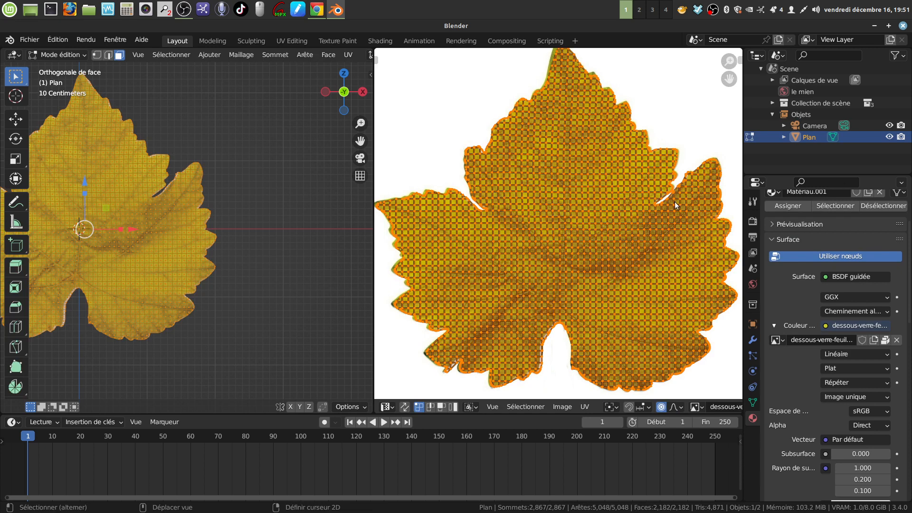
scroll(675, 202, "up", 4)
middle_click_drag(583, 226, 570, 226)
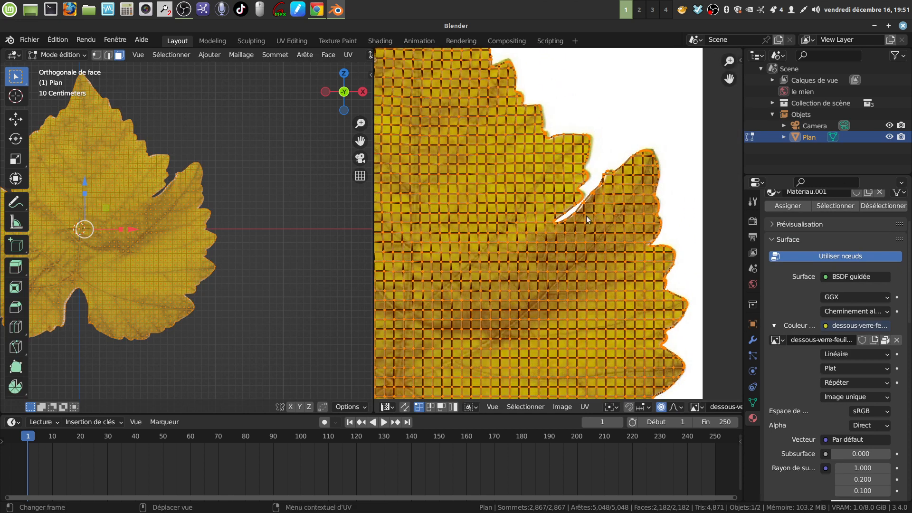
scroll(569, 210, "up", 3)
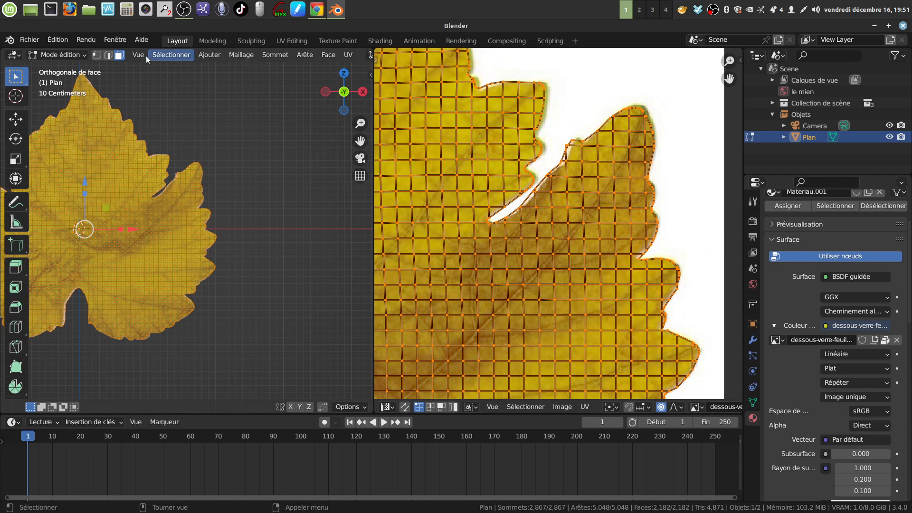
left_click(97, 55)
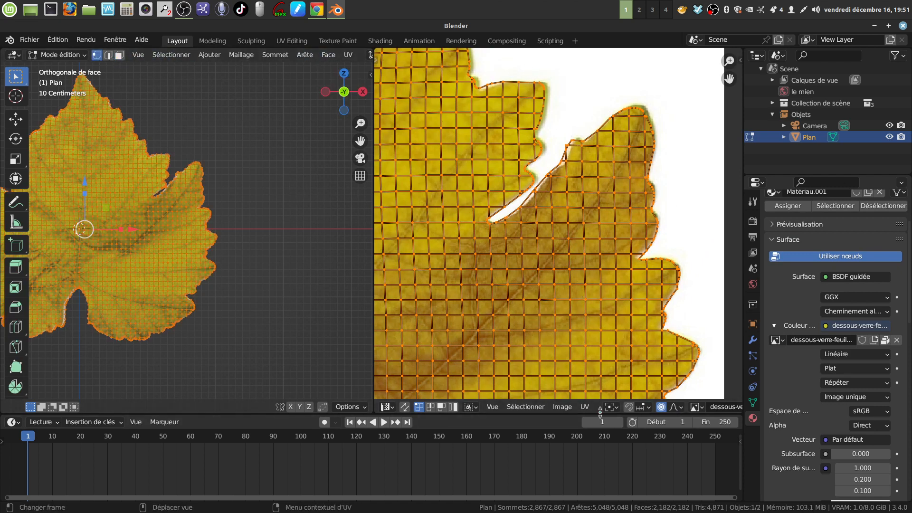
- Select the UV points along the lower edge of the leaf's right notch and reduce the proportional influence size to about 0.043
key("alt+a")
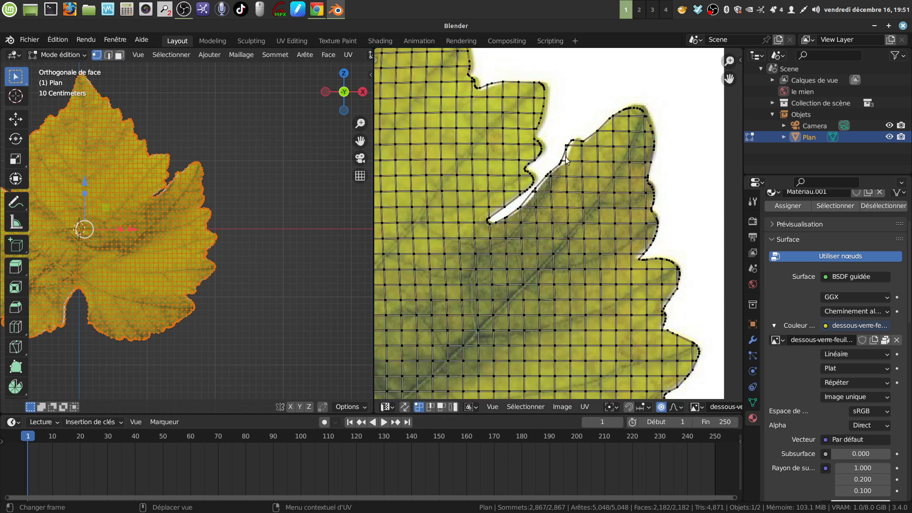
key("c")
mouse_move(570, 138)
left_mouse_down()
mouse_move(545, 191)
mouse_move(513, 219)
mouse_move(521, 222)
left_mouse_up()
key("Escape")
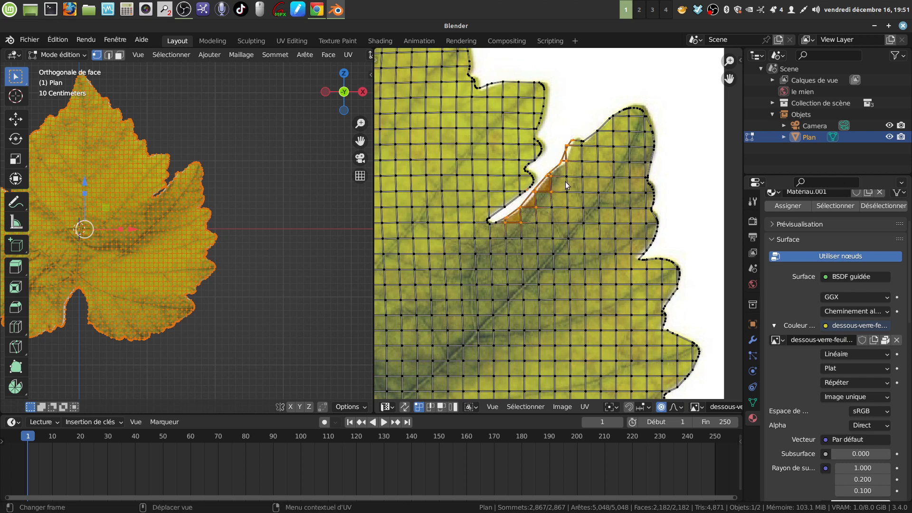
key("g")
scroll(616, 186, "up", 1)
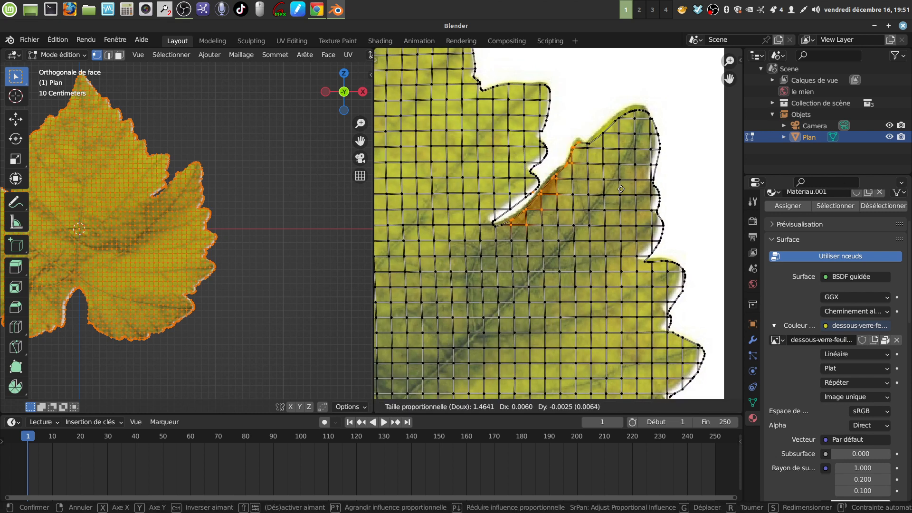
scroll(617, 186, "up", 20)
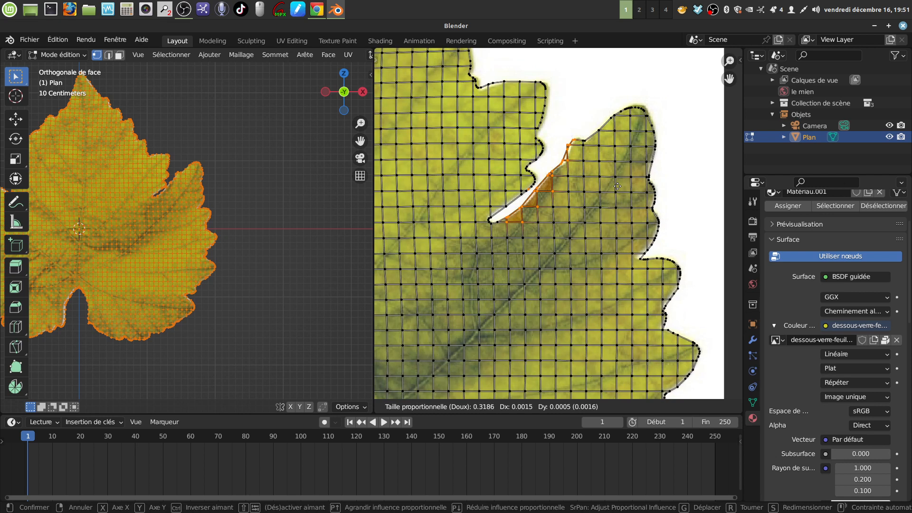
scroll(617, 186, "up", 5)
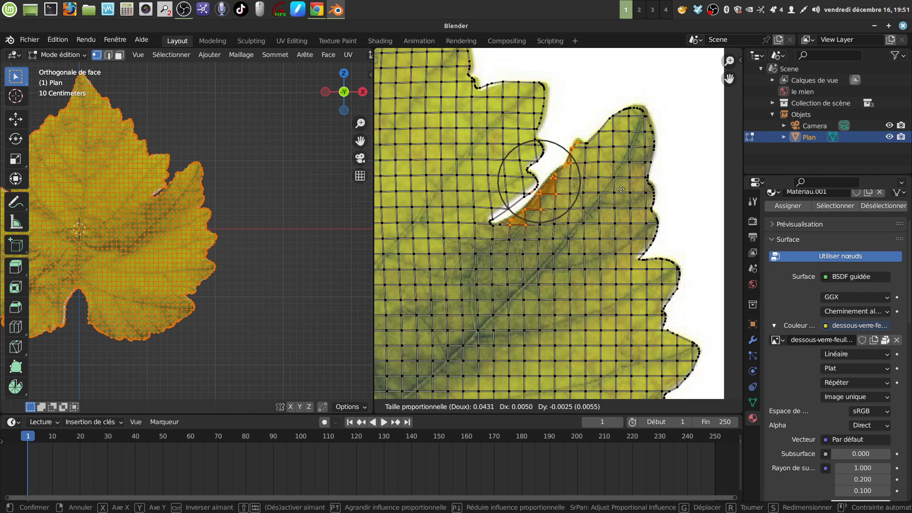
left_click(620, 188)
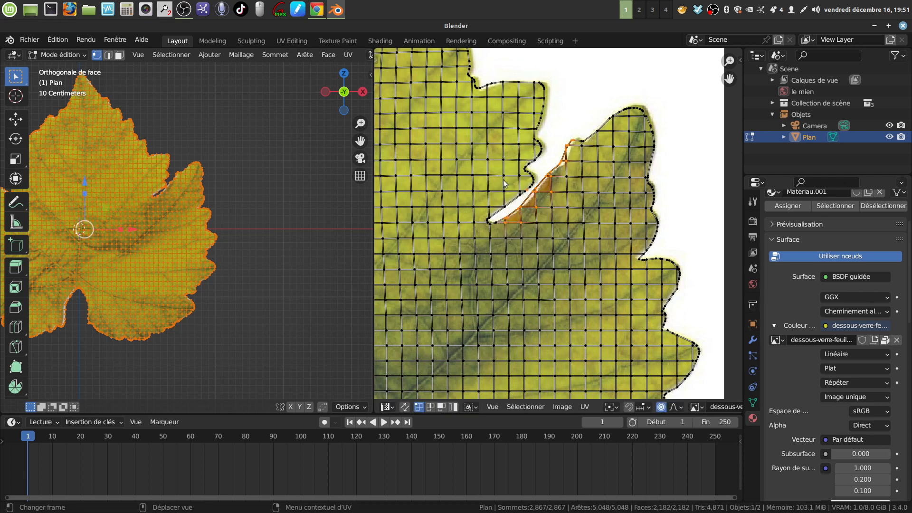
key("c")
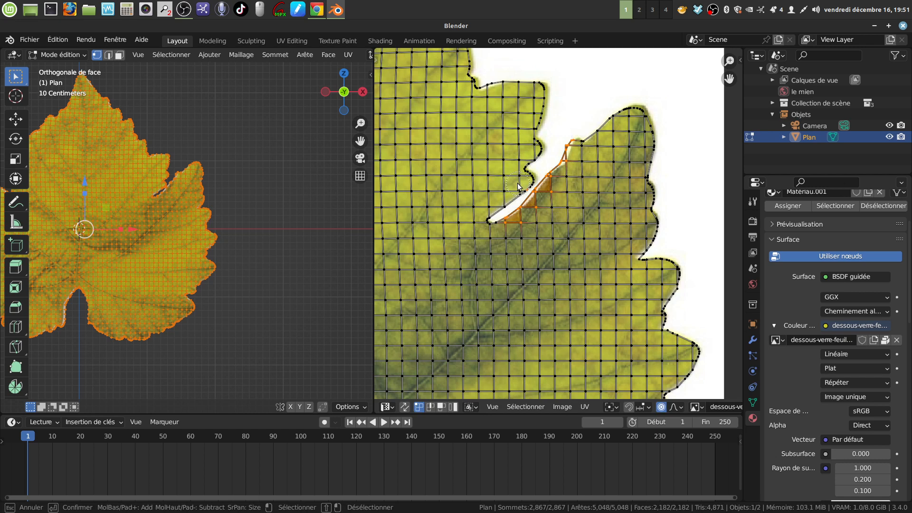
key("Escape")
key("g")
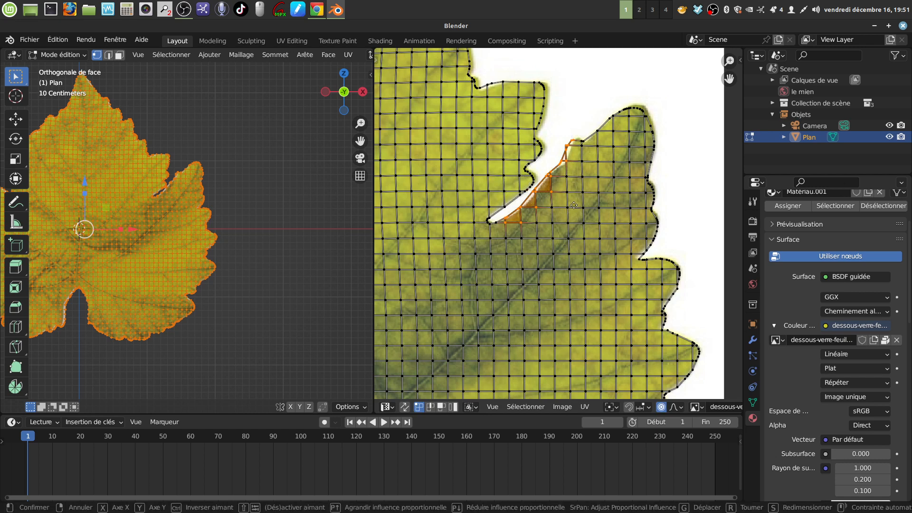
key("Escape")
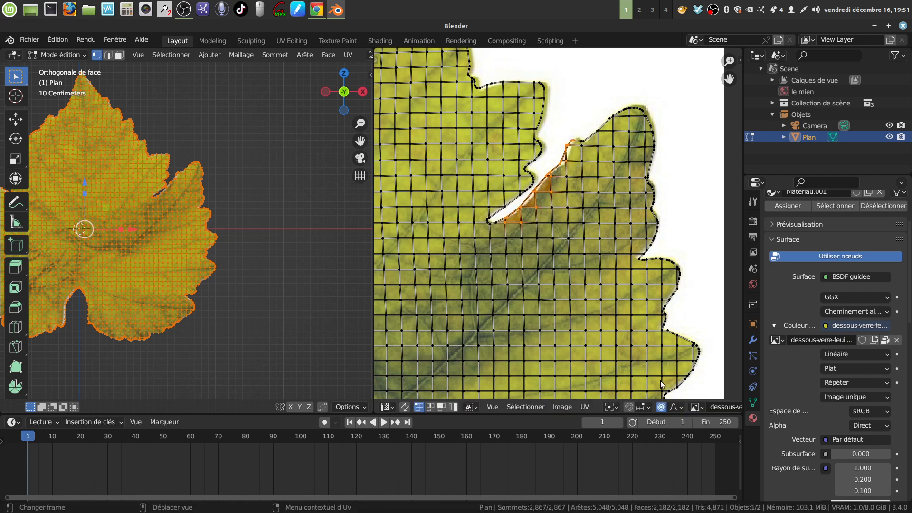
- Move the selected notch-edge UVs inward by about 0.0050 horizontally and -0.0020 vertically to follow the photo's leaf outline
left_click(675, 408)
key("g")
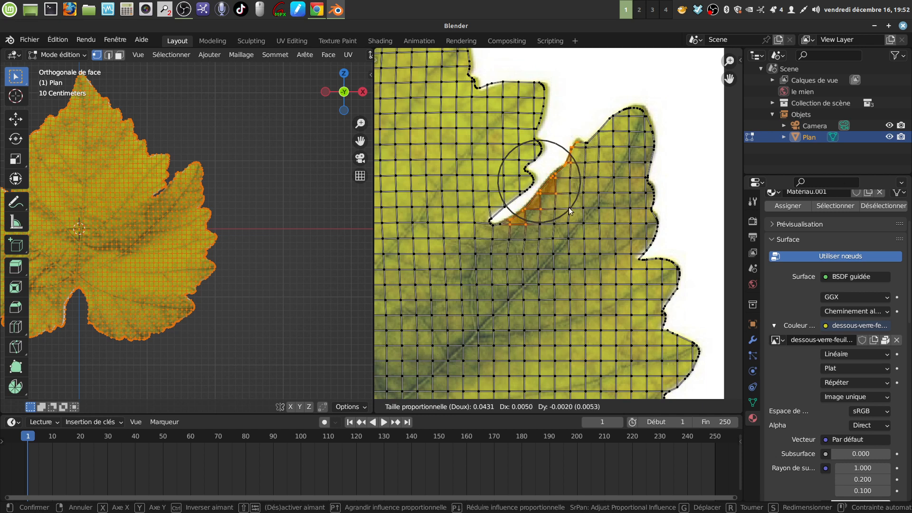
left_click(570, 209)
- Select the UV points at the tip of the next notch down the right margin and pull them inward with proportional falloff
middle_click_drag(640, 282, 495, 255)
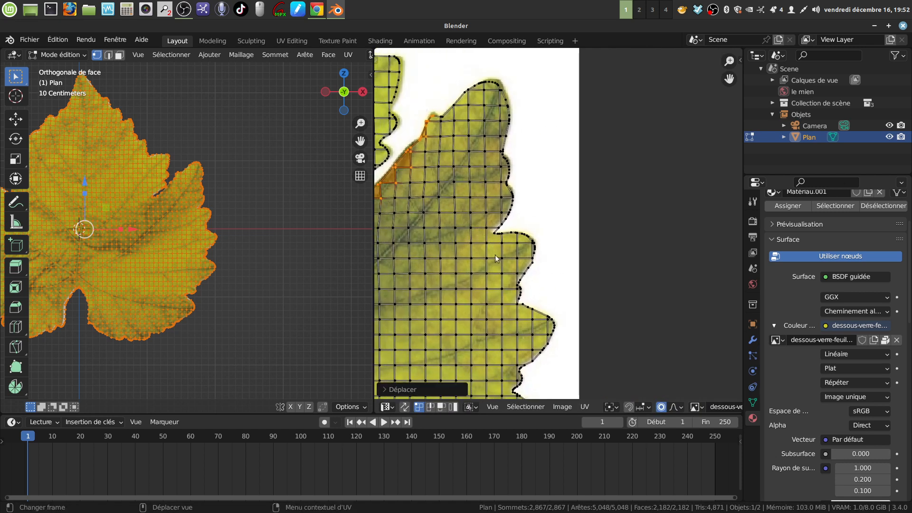
scroll(495, 258, "up", 2)
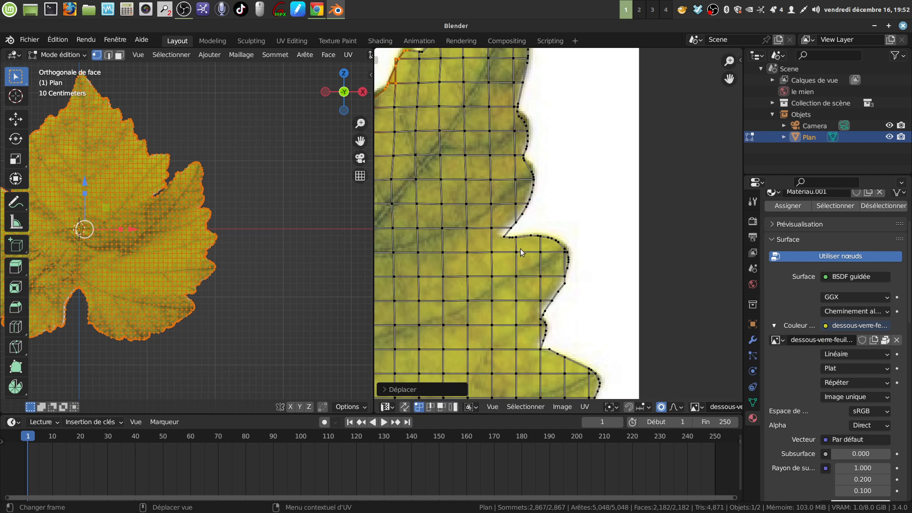
key("alt+a")
key("c")
mouse_move(508, 224)
left_mouse_down()
mouse_move(499, 233)
mouse_move(520, 248)
left_mouse_up()
right_click(520, 249)
key("g")
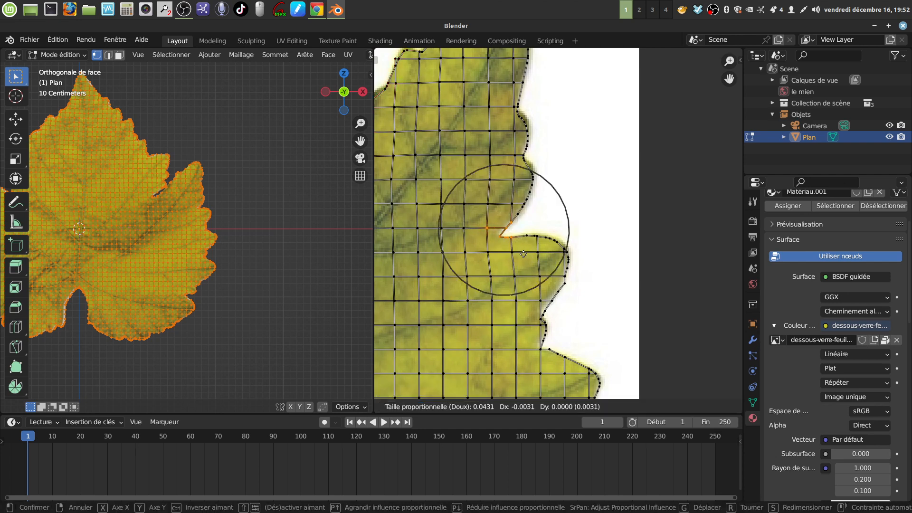
left_click(521, 260)
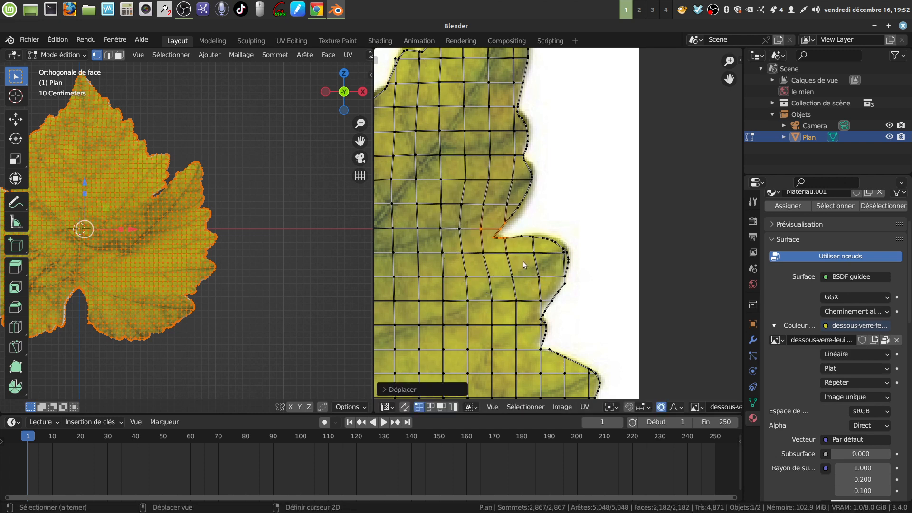
- Nudge two margin points of the upper-right lobe's outer edge inward with proportional falloff so they sit on the leaf photo
left_click(530, 152)
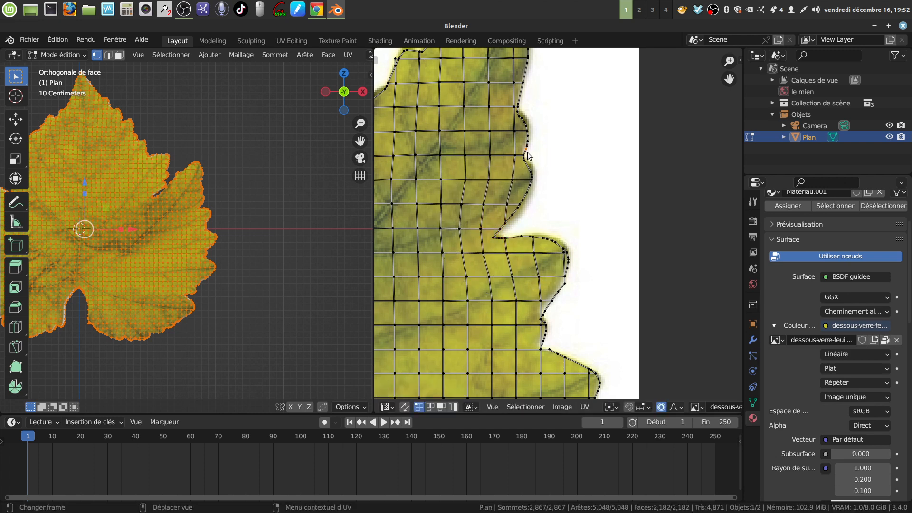
key("g")
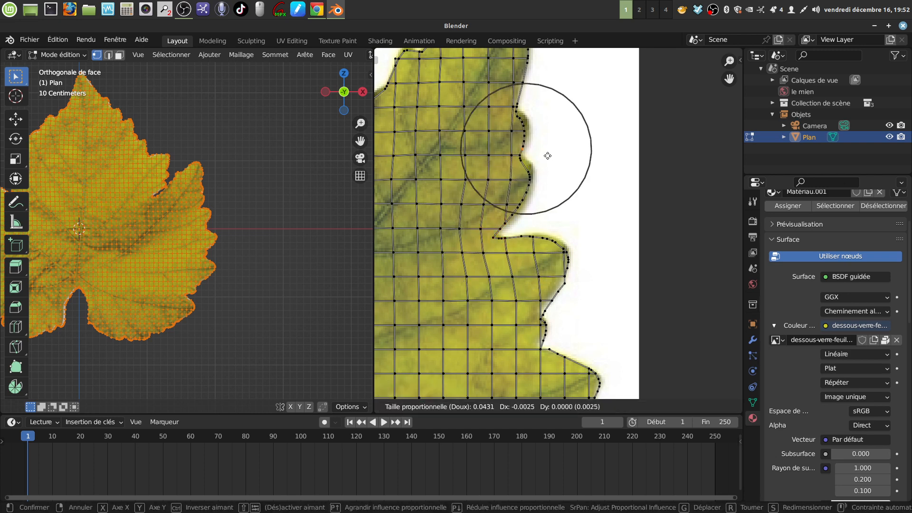
left_click(547, 155)
middle_click_drag(554, 115, 551, 162)
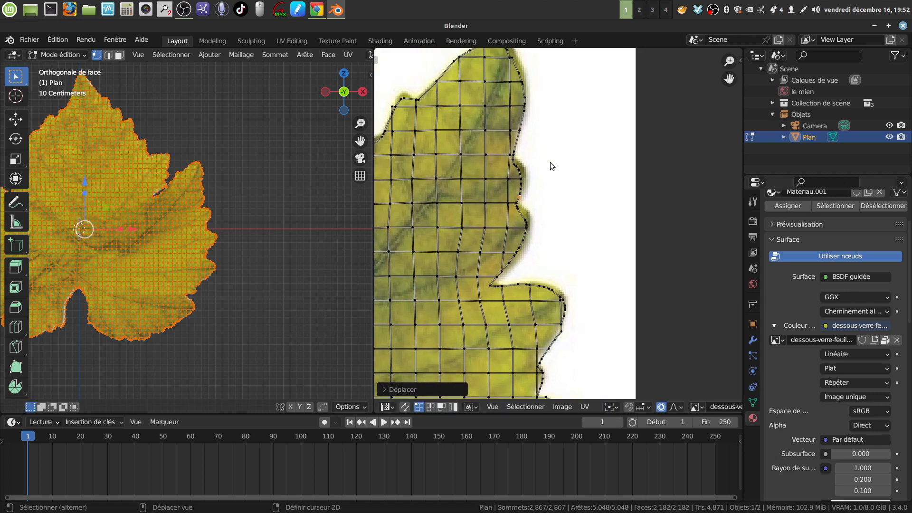
left_click(522, 136)
key("g")
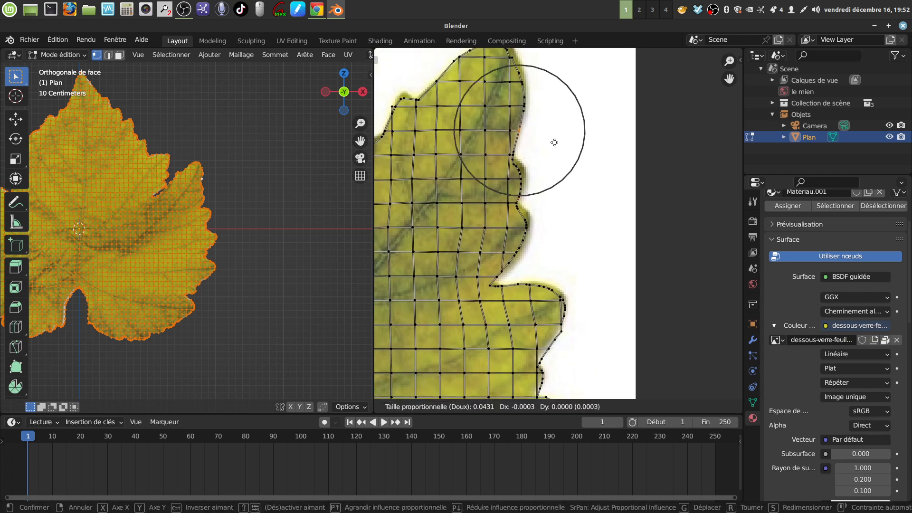
left_click(547, 167)
- Select the UV points on the slanted edge below the middle-right lobe and shift them inward and slightly up onto the leaf
middle_click_drag(529, 270, 523, 124, "shift")
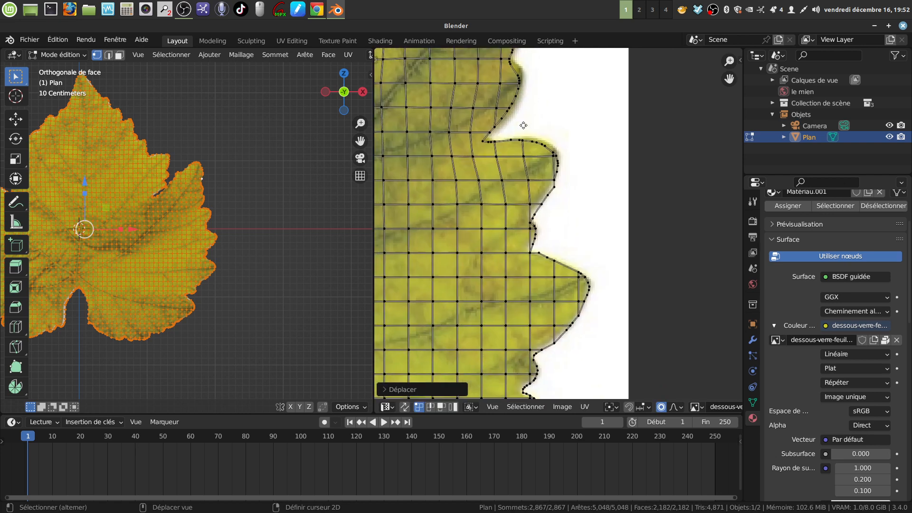
scroll(527, 208, "up", 2)
middle_click_drag(528, 208, 501, 200, "shift")
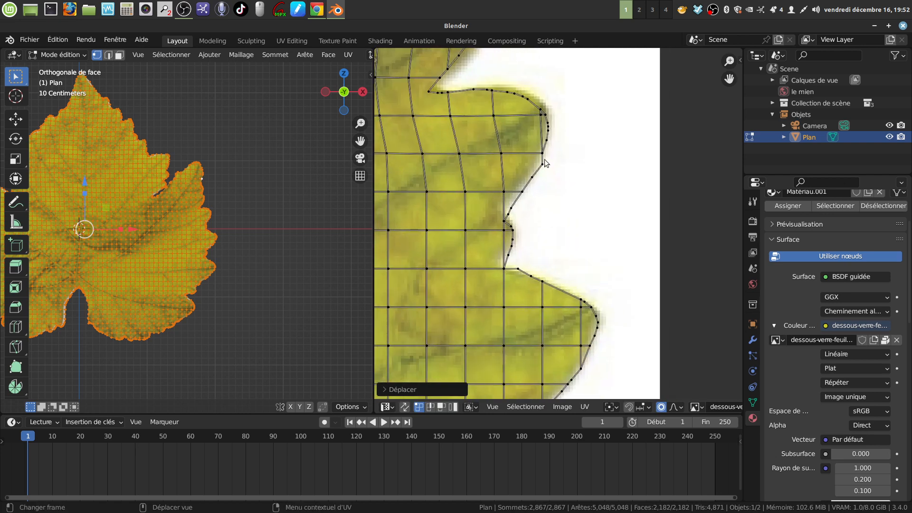
key("a")
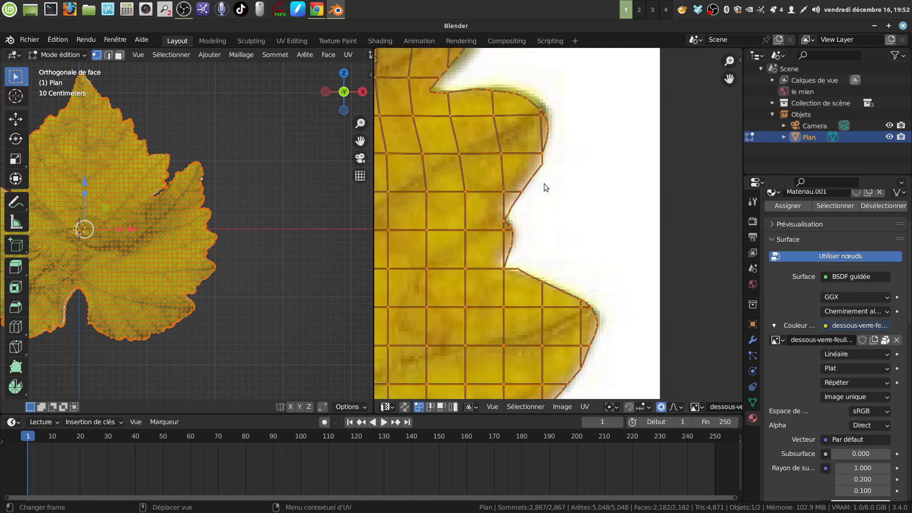
key("alt+a")
key("c")
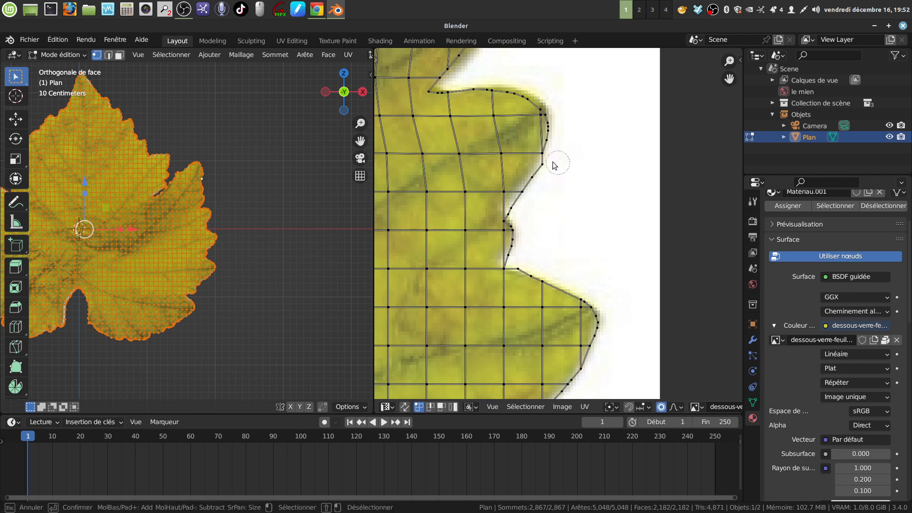
mouse_move(558, 166)
left_mouse_down()
mouse_move(546, 162)
mouse_move(506, 214)
left_mouse_up()
key("Escape")
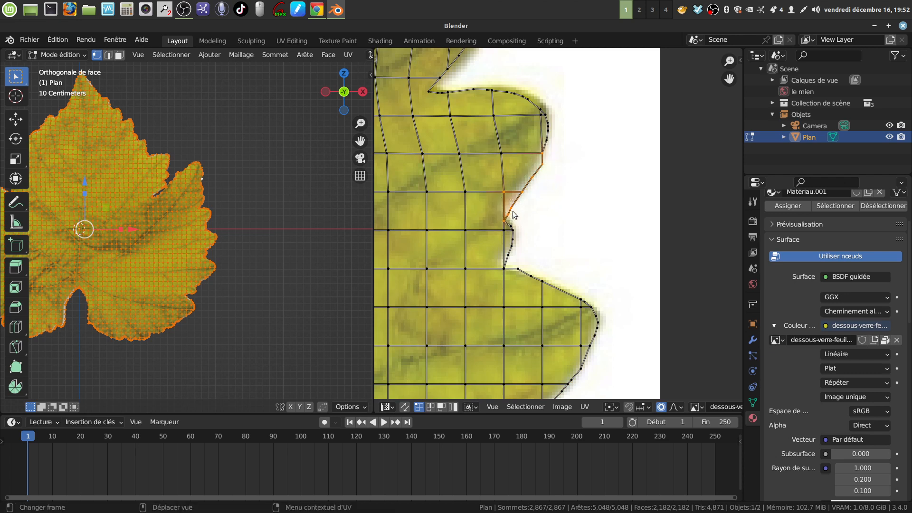
key("g")
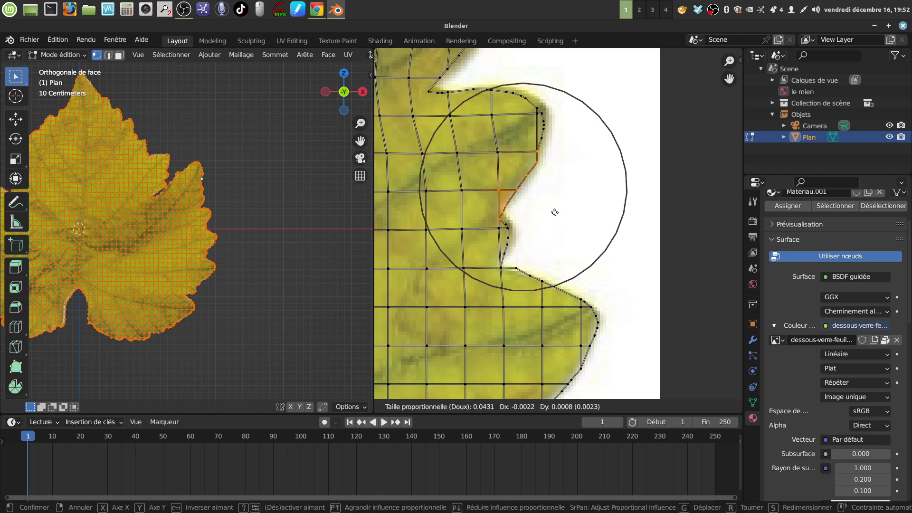
left_click(553, 209)
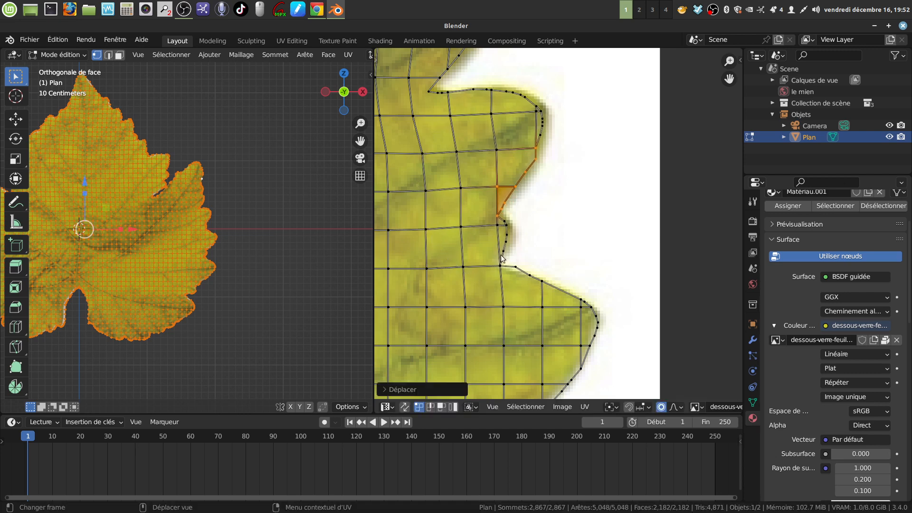
- Select the points at the small notch above the lower pointed tooth and move them down by about 0.0026
left_click_drag(494, 260, 534, 280)
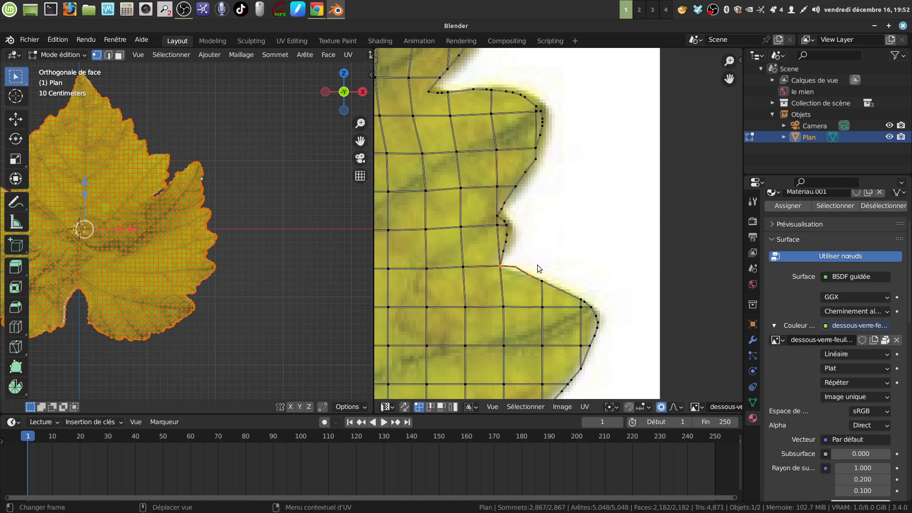
key("g")
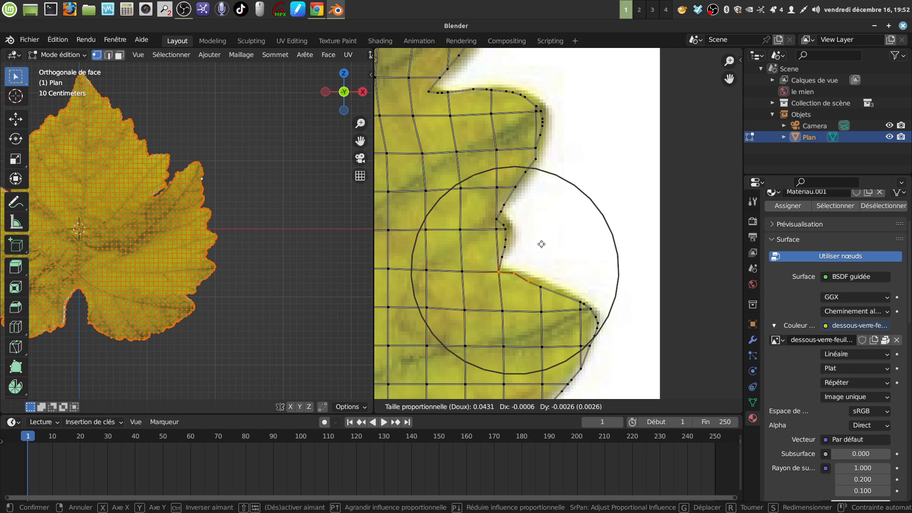
left_click(541, 244)
- Select the wavy edge points in the indentation below the pointed tooth and move them inward onto the leaf photo
middle_click_drag(573, 352, 575, 214)
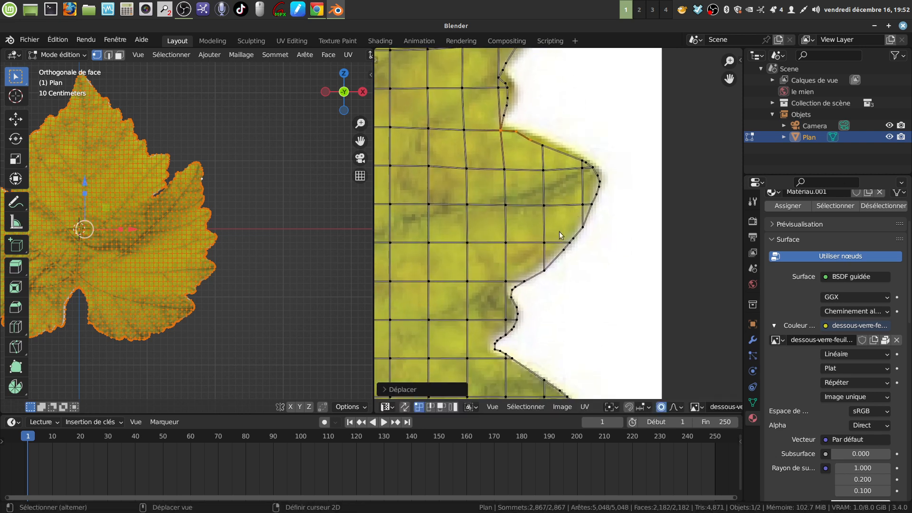
middle_click_drag(553, 280, 540, 228)
scroll(537, 228, "up", 1)
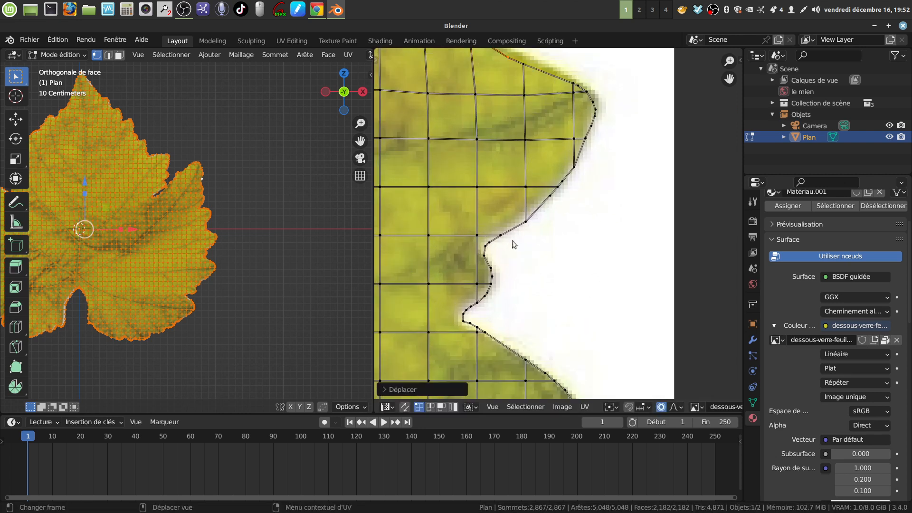
key("ctrl+z")
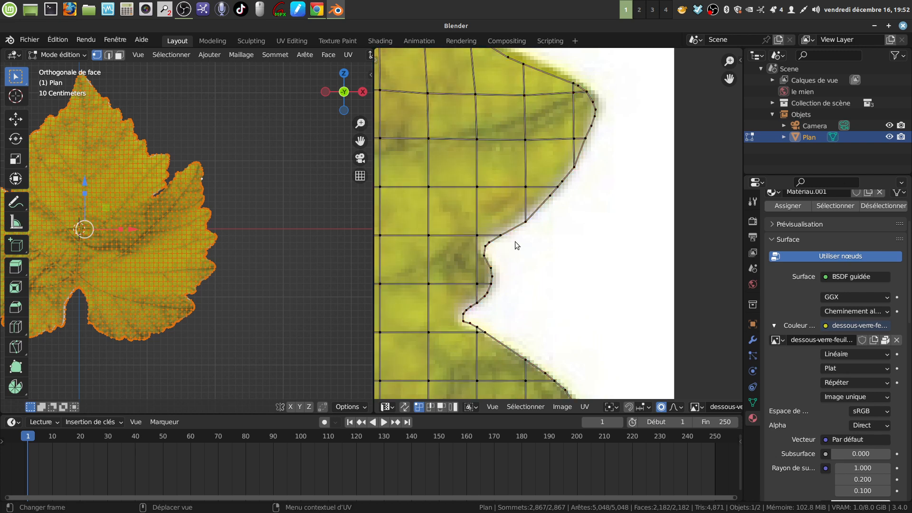
key("c")
mouse_move(529, 227)
left_mouse_down()
mouse_move(481, 270)
mouse_move(474, 332)
left_mouse_up()
key("Escape")
key("g")
left_click(559, 275)
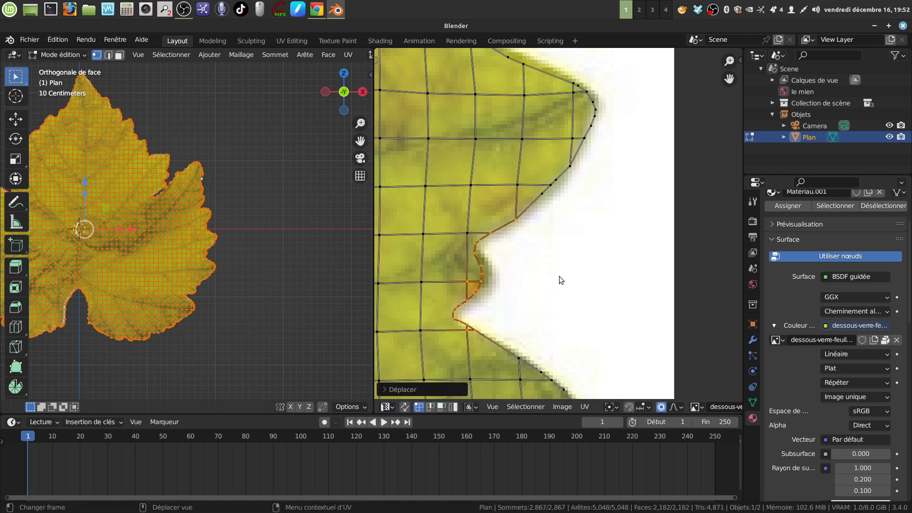
- Select the UV points at the inner corner of the small step below the lower-right tooth and move them slightly inward onto the leaf photo
scroll(555, 295, "down", 3)
scroll(555, 294, "up", 4)
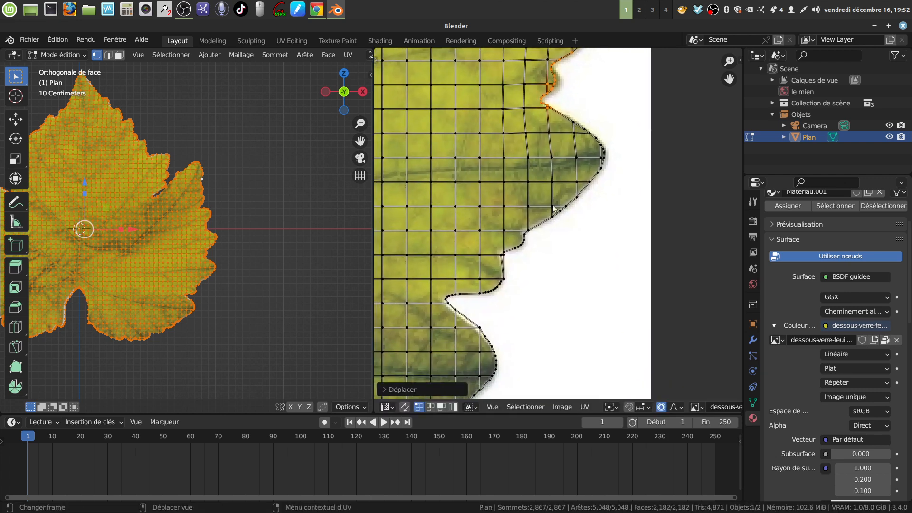
scroll(527, 295, "up", 2)
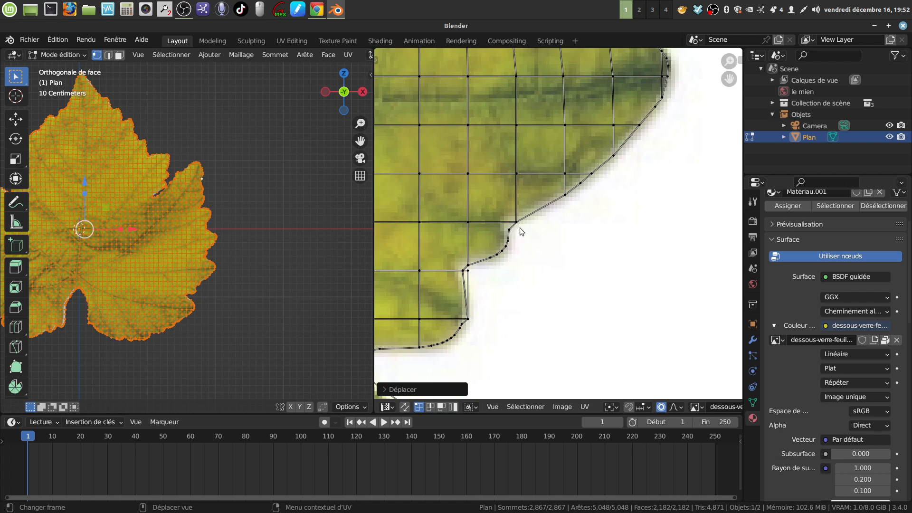
middle_click_drag(514, 251, 556, 224, "shift")
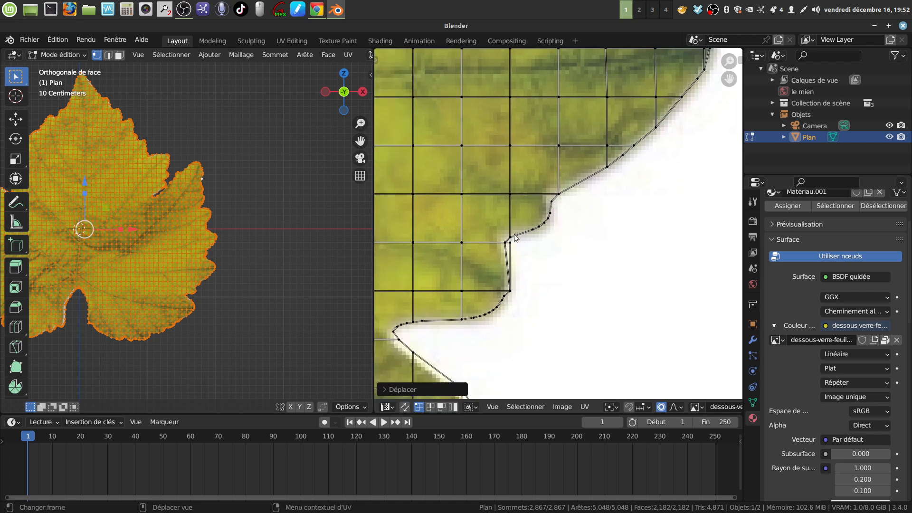
key("a")
key("a")
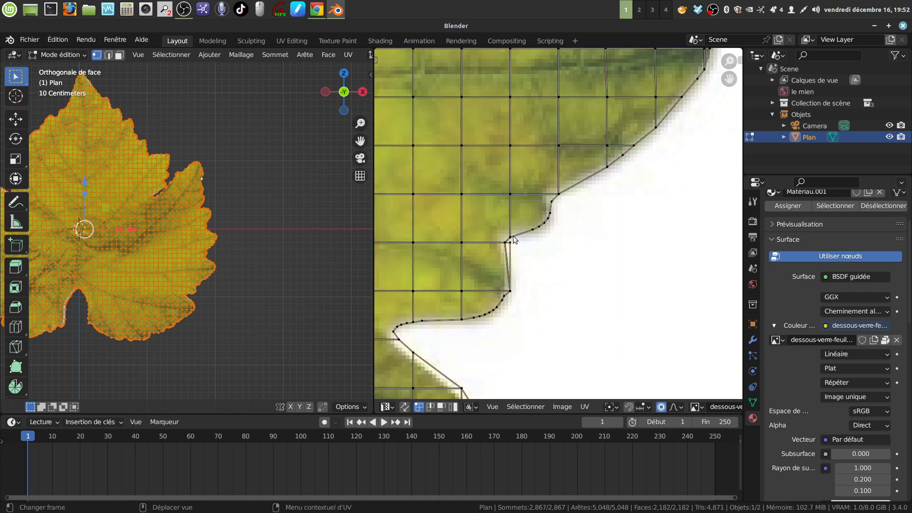
left_click_drag(514, 231, 490, 253)
key("g")
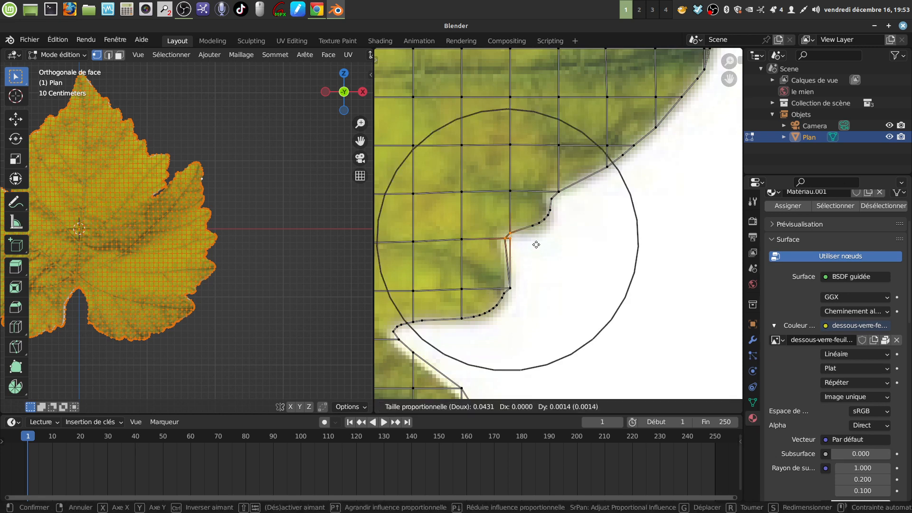
left_click(523, 244)
scroll(545, 244, "down", 2)
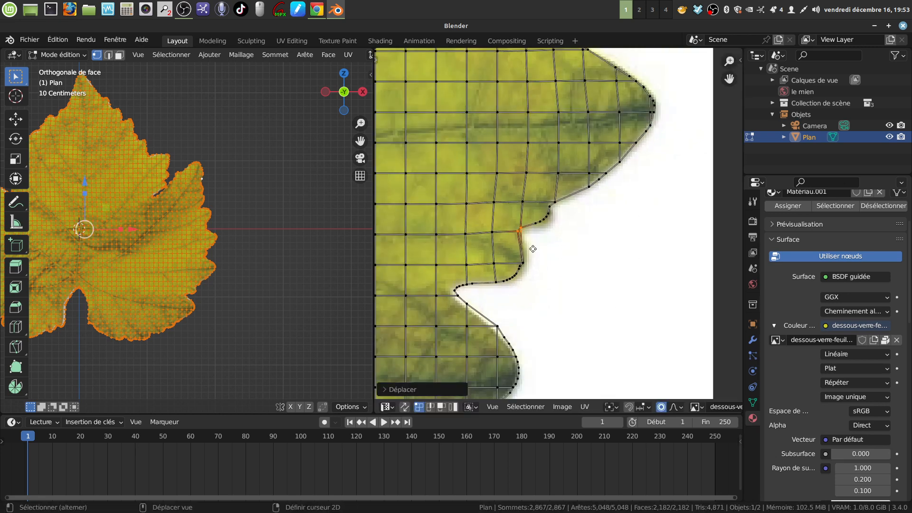
- Select the margin points from the deep right-hand notch down the upper edge of the lobe below and move them onto the leaf photo
middle_click_drag(533, 249, 583, 140)
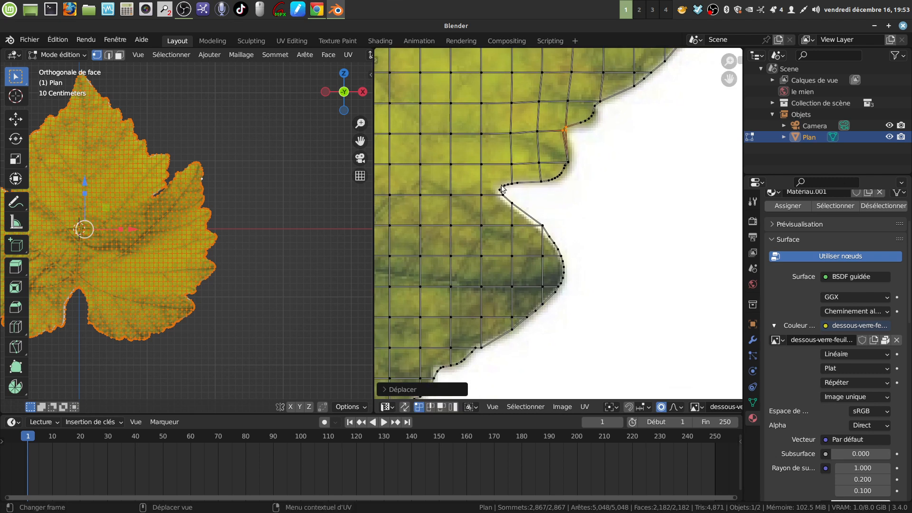
left_click_drag(501, 187, 557, 241)
key("c")
key("Escape")
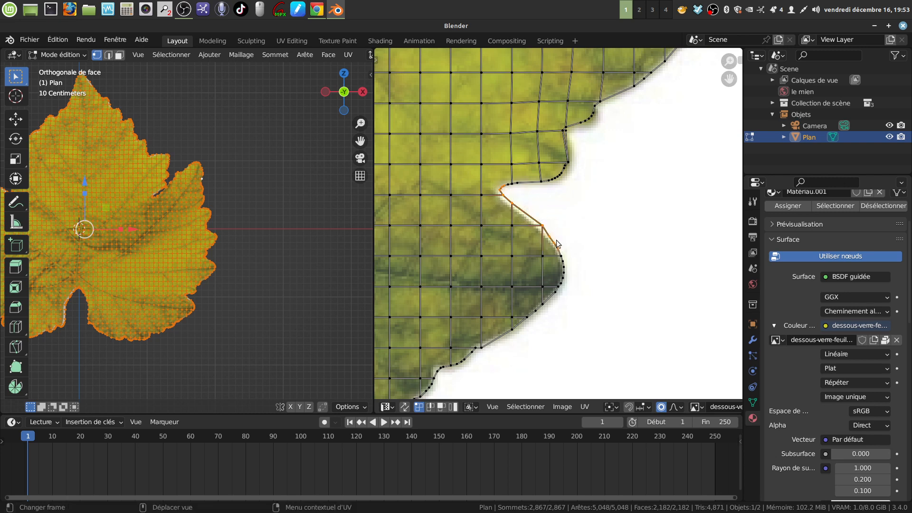
key("g")
left_click(561, 212)
scroll(531, 252, "down", 3)
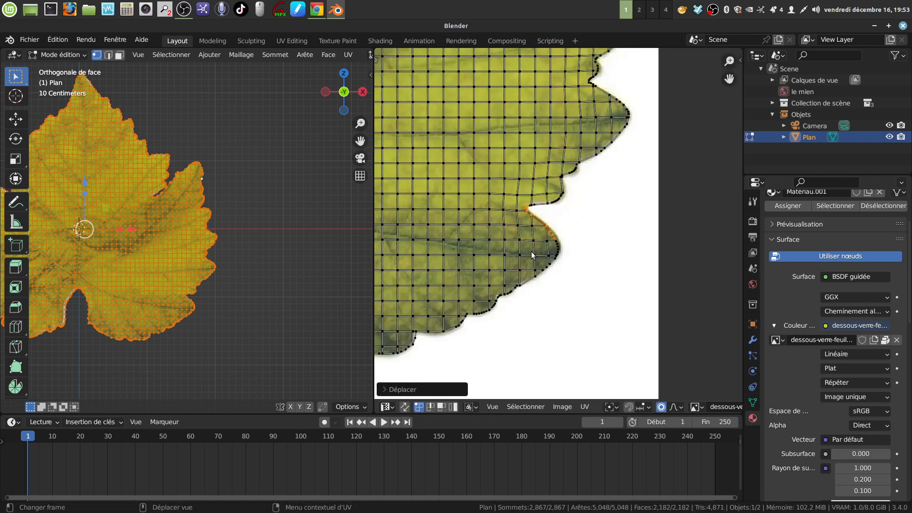
- Select the left edge of the central stem notch down to the small brown tooth and move it about 0.007 left and 0.003 up
scroll(531, 252, "down", 2)
middle_click_drag(506, 252, 658, 254, "shift")
middle_click_drag(571, 220, 688, 190, "shift")
scroll(608, 211, "up", 4)
middle_click_drag(610, 209, 555, 230, "shift")
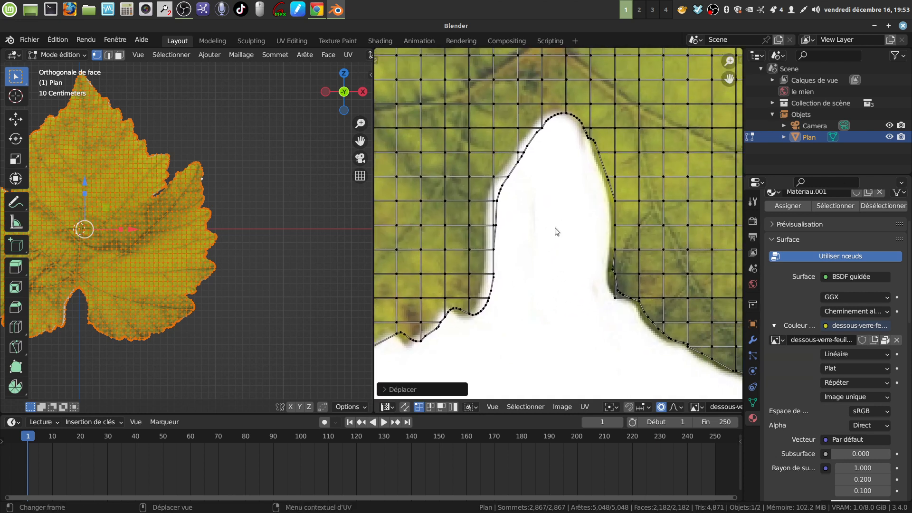
scroll(549, 209, "down", 1)
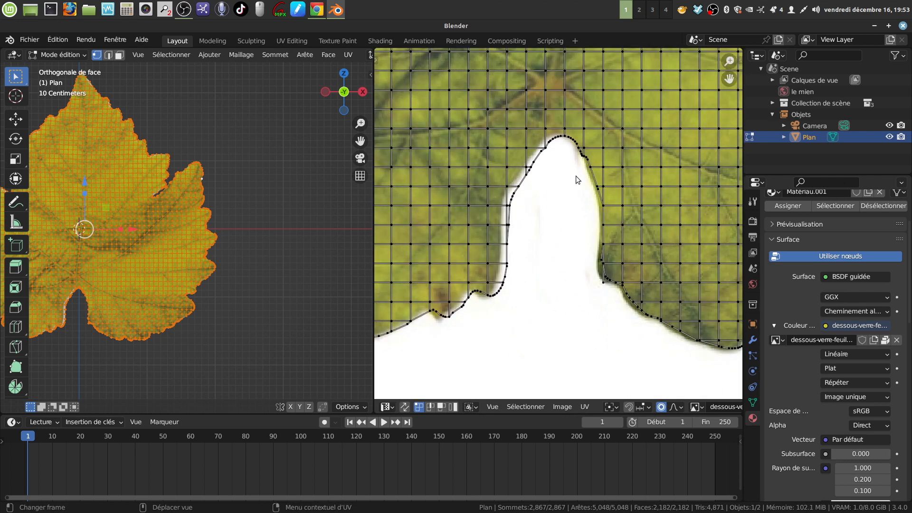
key("c")
mouse_move(569, 151)
left_mouse_down()
mouse_move(561, 138)
mouse_move(521, 184)
mouse_move(494, 300)
mouse_move(441, 309)
left_mouse_up()
key("Escape")
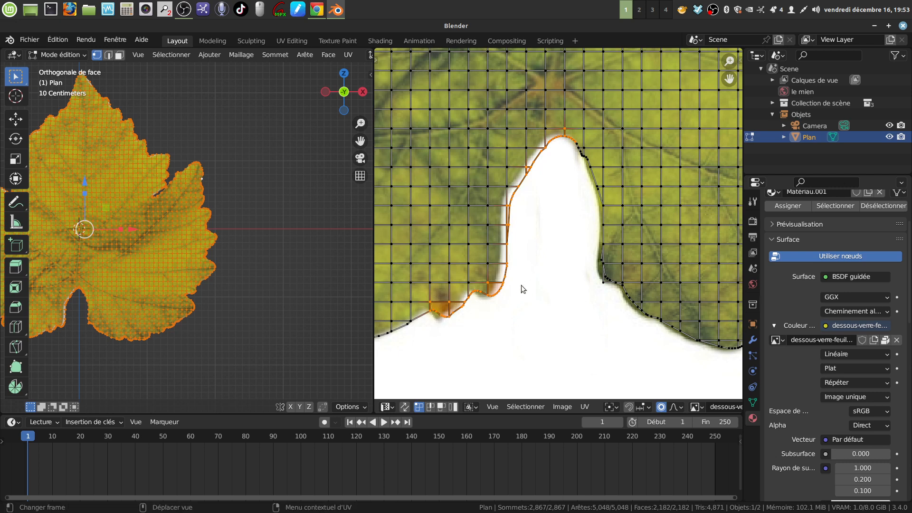
key("g")
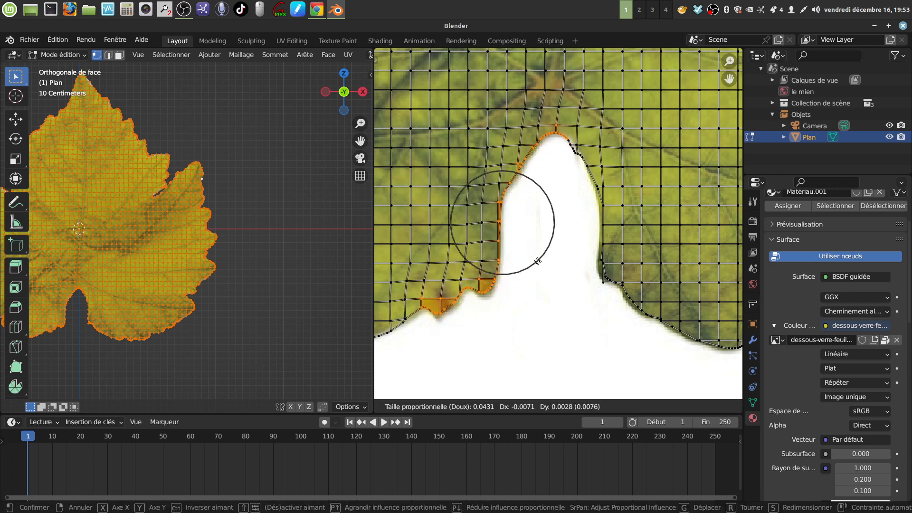
left_click(537, 260)
- Select the edge points around the narrow notch in the lower-left lobe and shift them about 0.004 left and 0.007 up
scroll(515, 283, "down", 3)
middle_click_drag(515, 283, 610, 336)
scroll(575, 334, "up", 4)
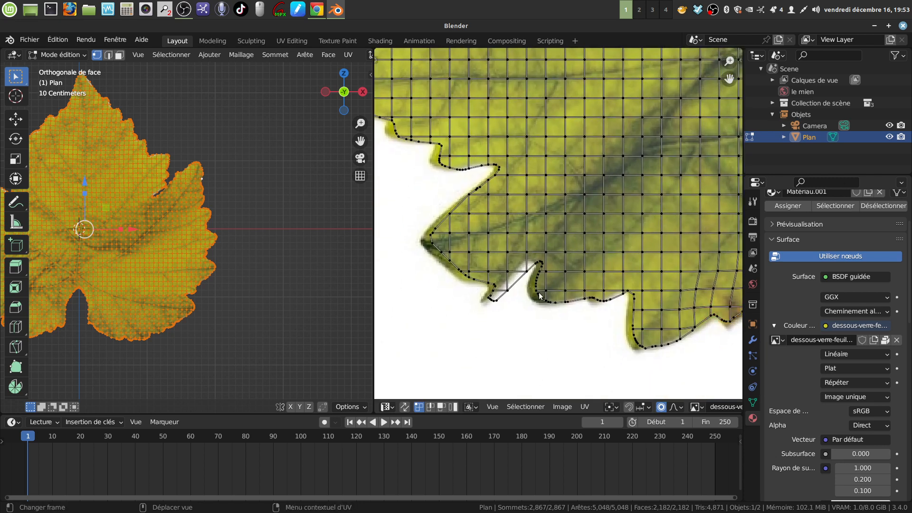
key("c")
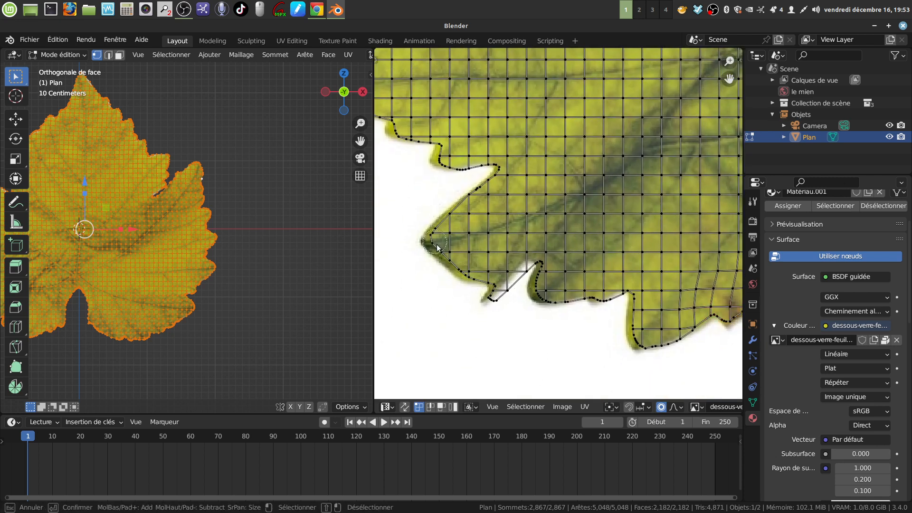
mouse_move(457, 269)
left_mouse_down()
mouse_move(503, 296)
mouse_move(540, 278)
mouse_move(547, 301)
left_mouse_up()
key("Escape")
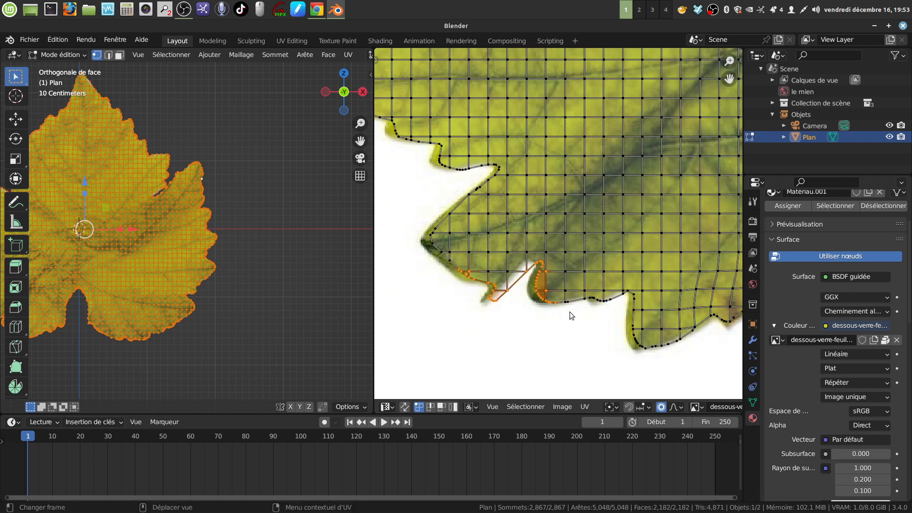
key("g")
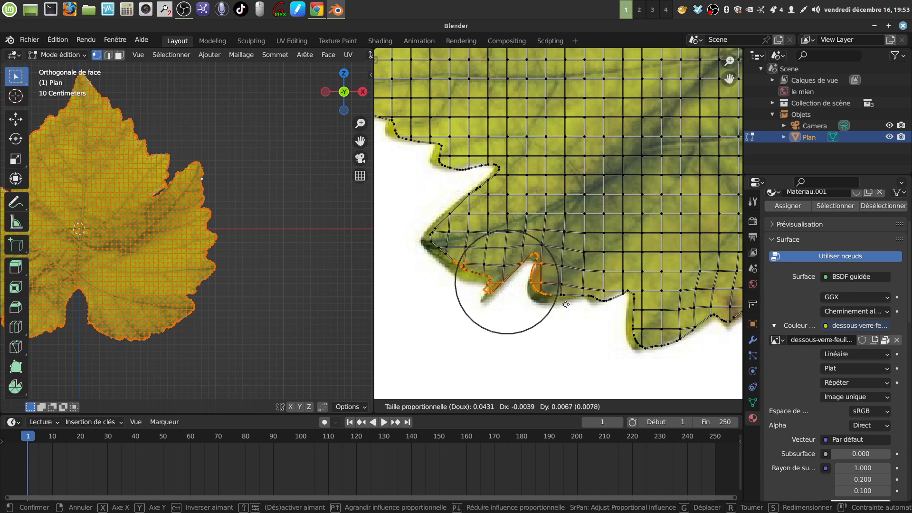
left_click(567, 305)
- Select the lower edge of the deep narrow sinus on the leaf's left side and move it slightly left and down onto the photo
scroll(532, 221, "down", 3)
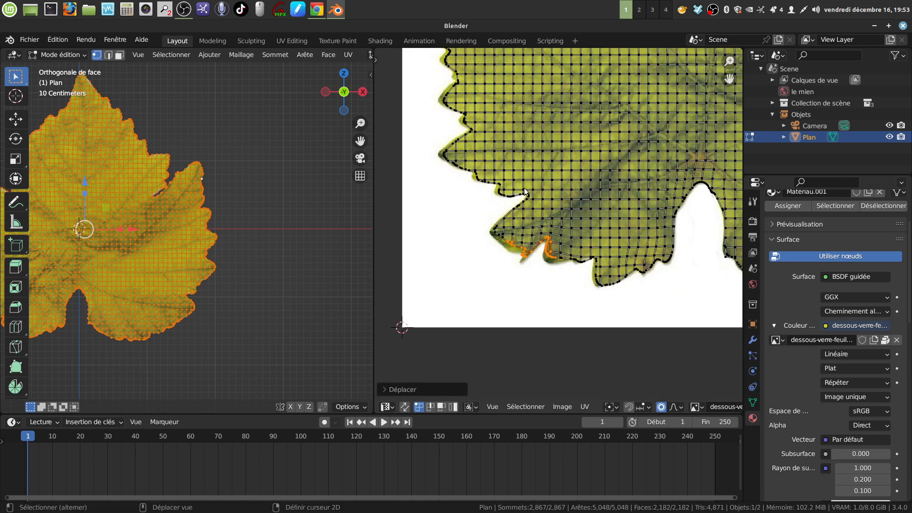
middle_click_drag(524, 188, 484, 385)
scroll(561, 224, "up", 4)
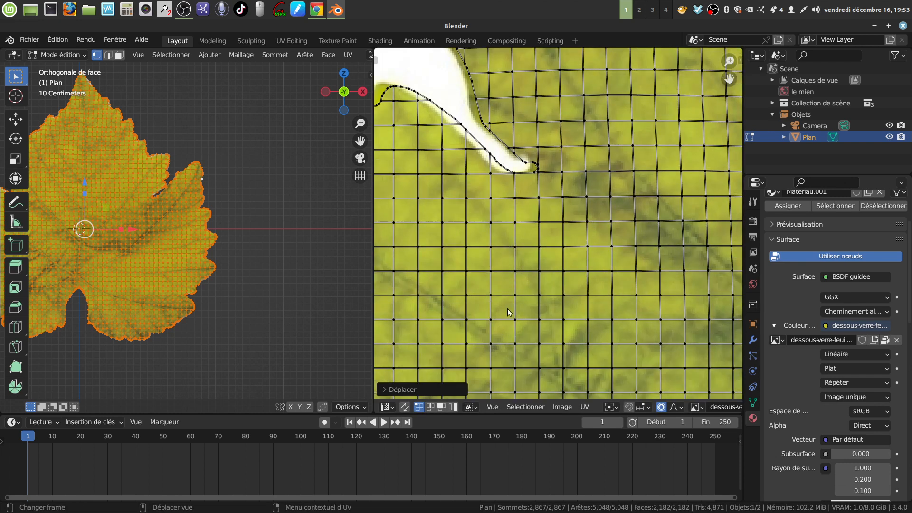
middle_click_drag(507, 309, 600, 379)
left_click(594, 248)
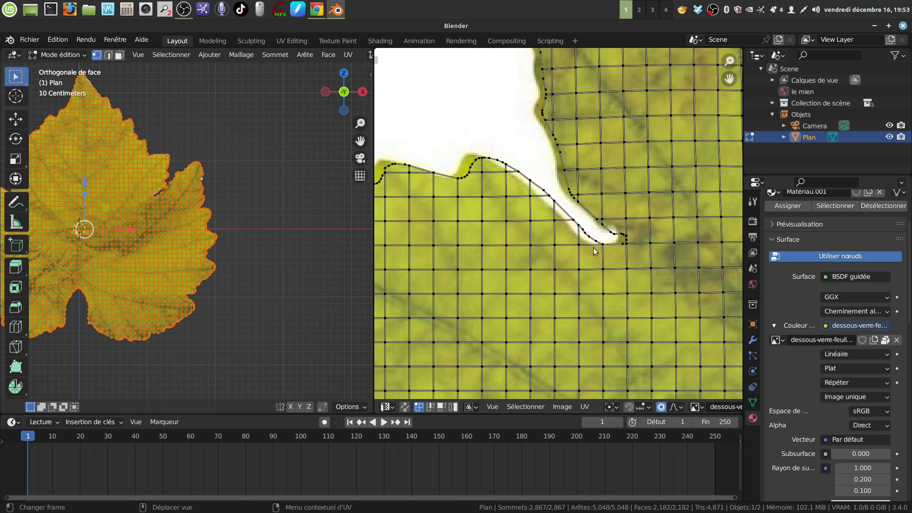
key("c")
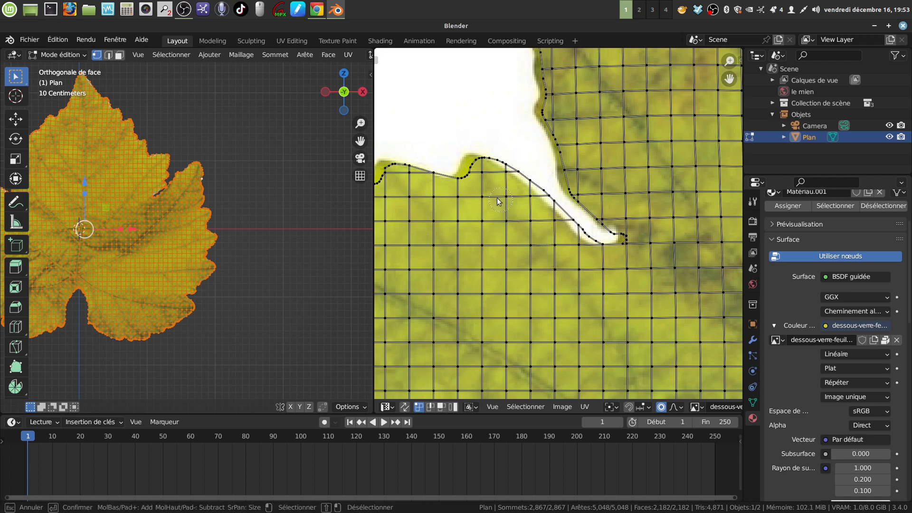
mouse_move(461, 179)
left_mouse_down()
mouse_move(486, 166)
mouse_move(609, 247)
left_mouse_up()
key("Escape")
key("g")
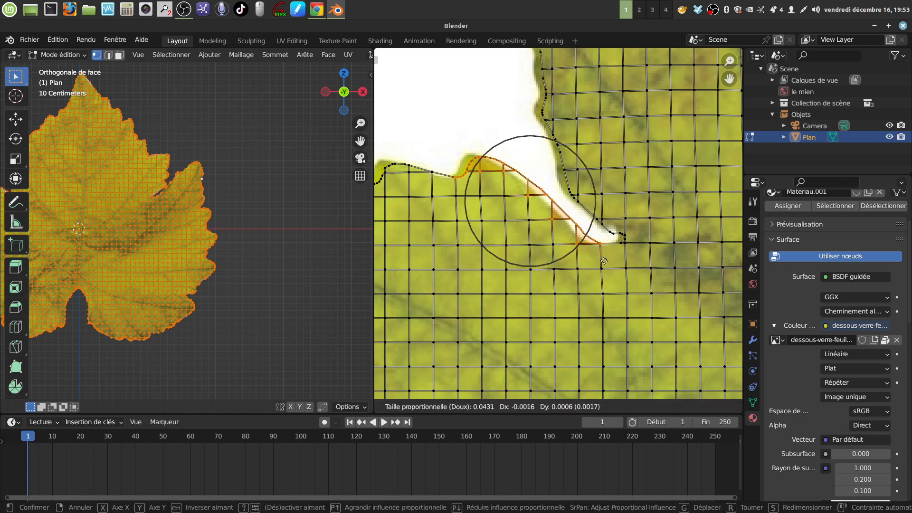
left_click(599, 267)
- Select the top of the squared tooth above the left sinus and its adjoining notch, and move them down and slightly left
scroll(602, 249, "down", 4)
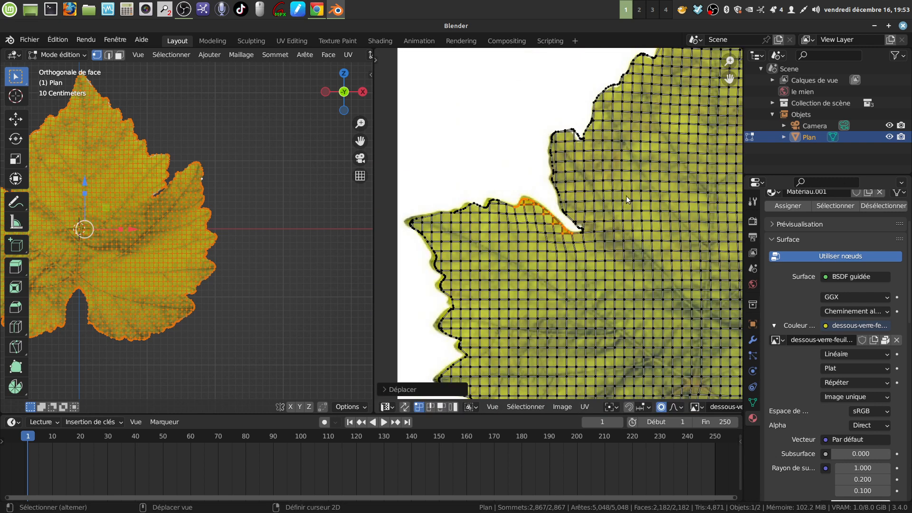
scroll(603, 249, "up", 4)
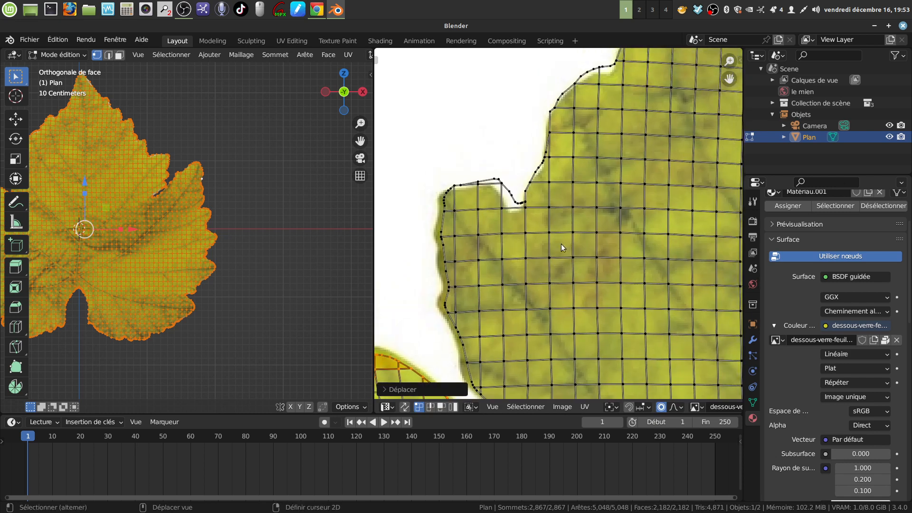
key("c")
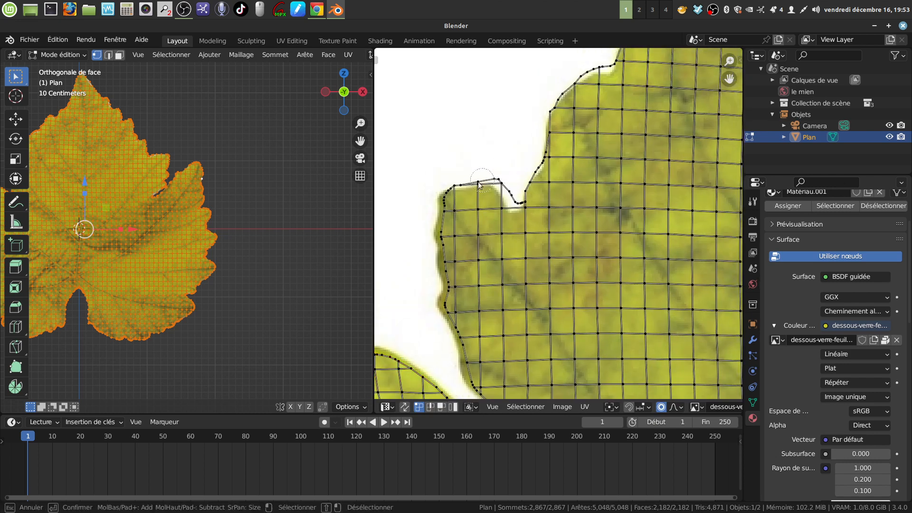
left_click_drag(454, 190, 521, 208)
right_click(521, 205)
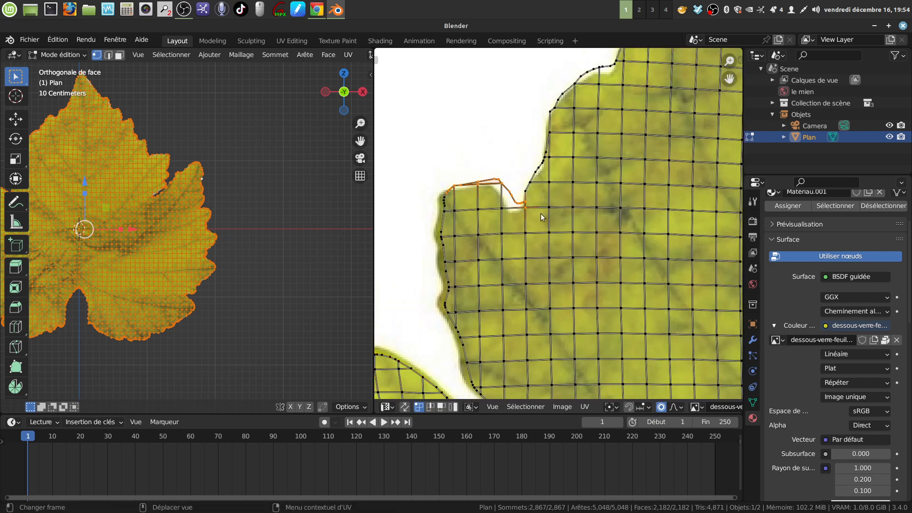
key("g")
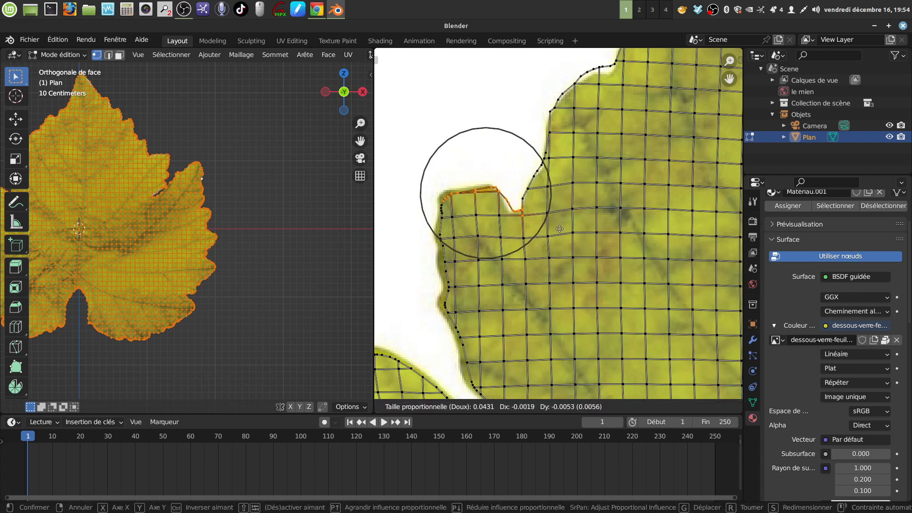
left_click(559, 232)
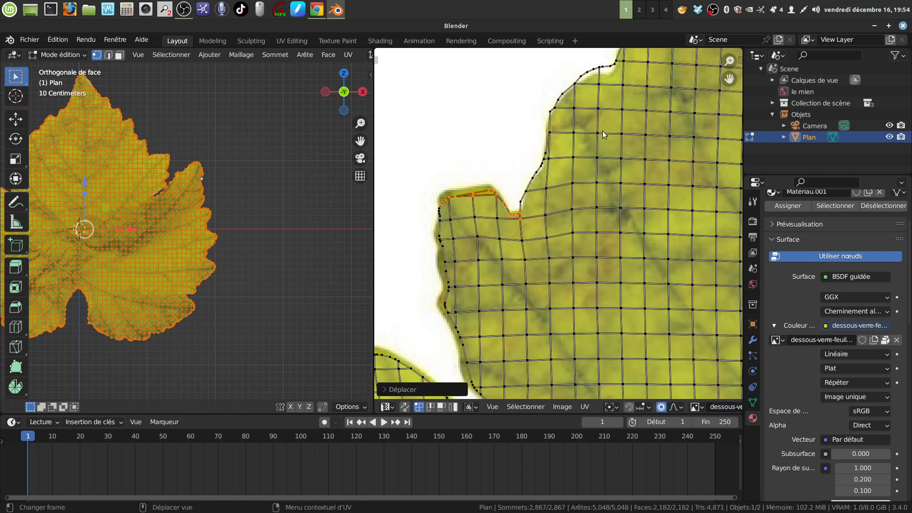
- Select the rounded margin above the squared tooth up to the next small step and move it 0.0019 right and 0.0047 down
middle_click_drag(604, 107, 524, 264)
left_click(523, 264)
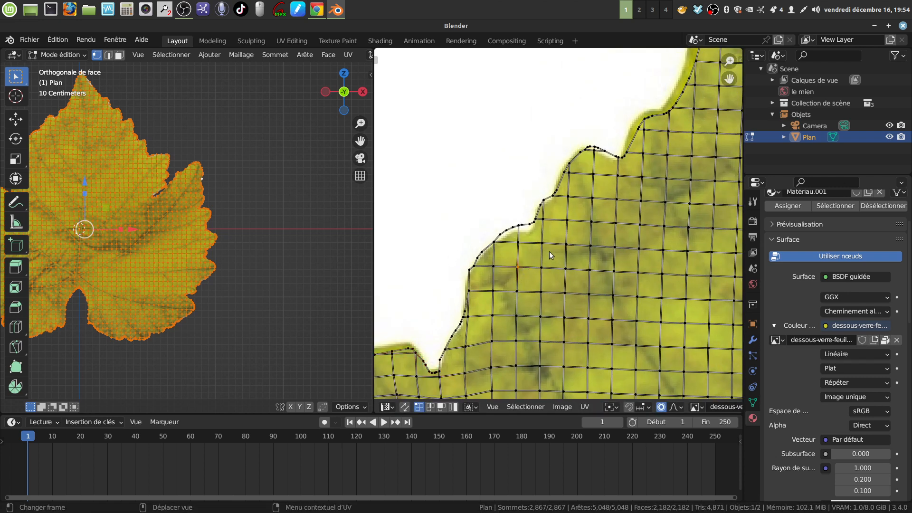
key("c")
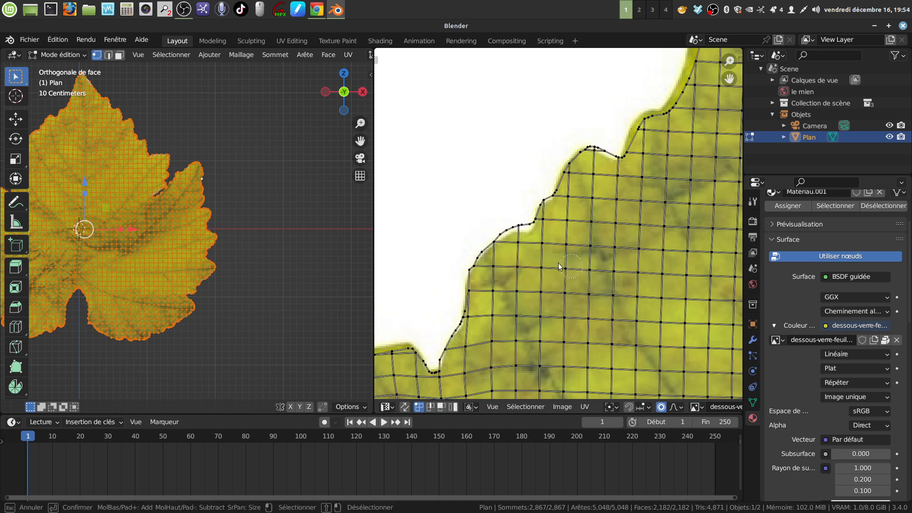
mouse_move(487, 274)
left_mouse_down()
mouse_move(481, 256)
mouse_move(539, 217)
left_mouse_up()
key("Escape")
key("g")
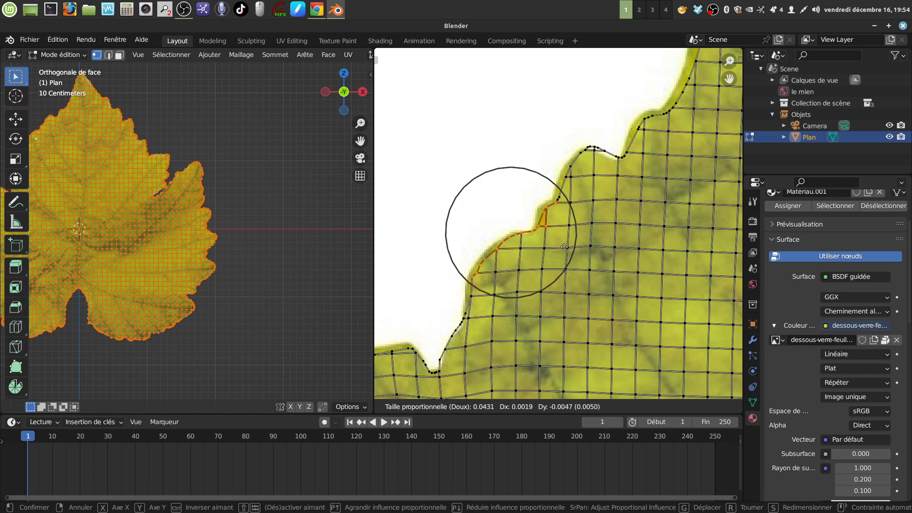
left_click(564, 247)
middle_click_drag(627, 164, 557, 266)
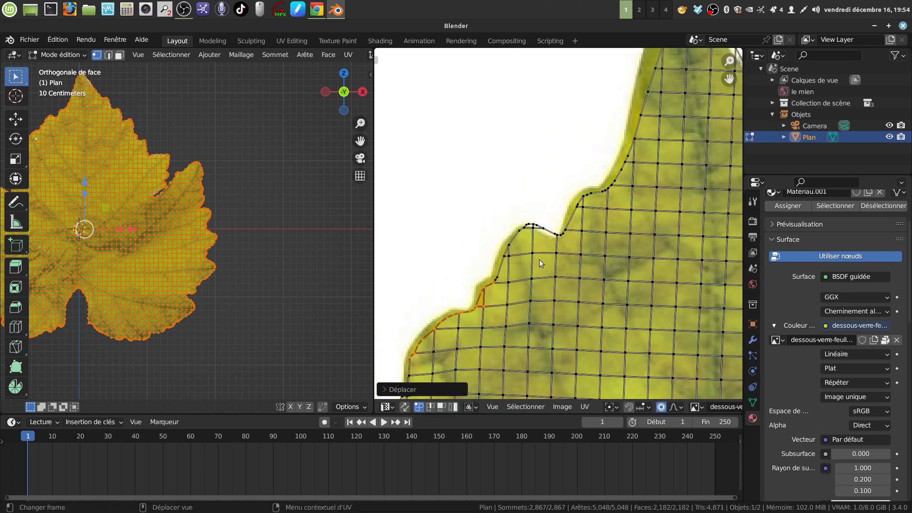
key("c")
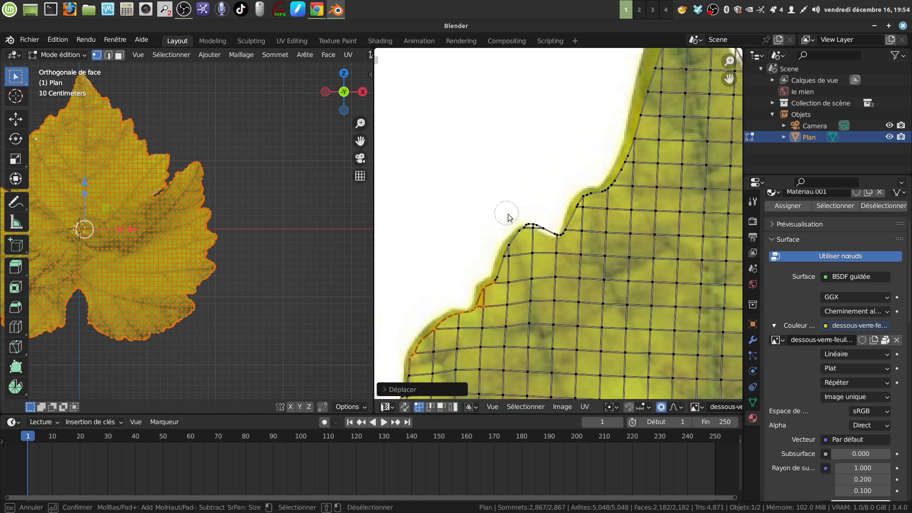
left_click_drag(529, 221, 554, 241)
key("Escape")
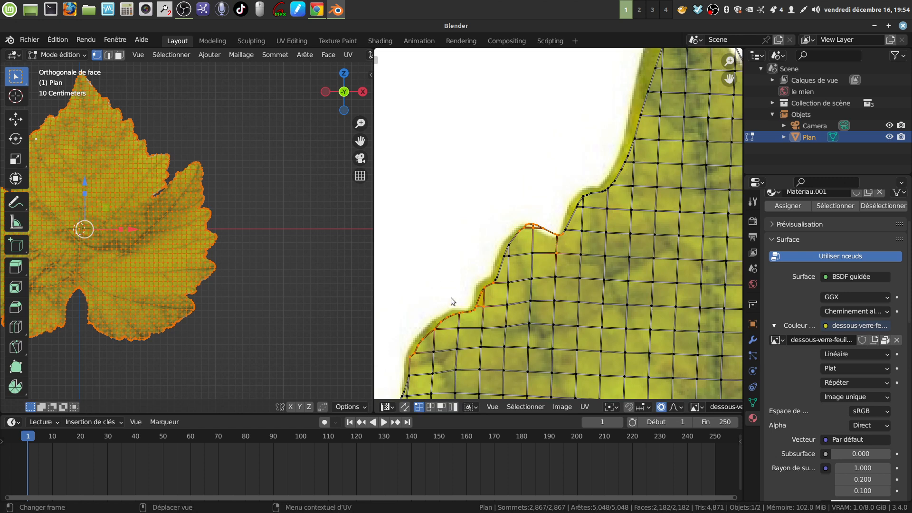
- Clear the UV selection and frame the entire leaf image to review the fitted outline
key("a")
key("Home")
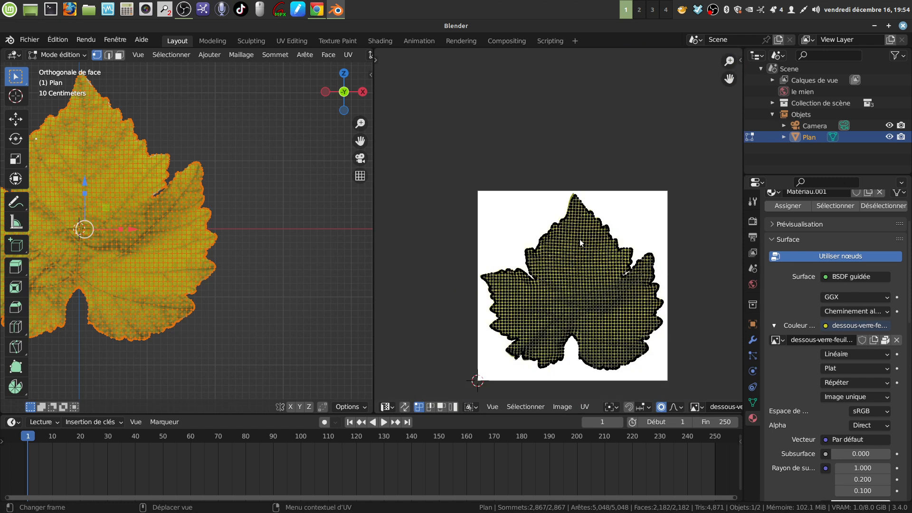
- Deselect the whole leaf mesh and switch from Edit Mode back to Object Mode
key("Home")
key("alt+a")
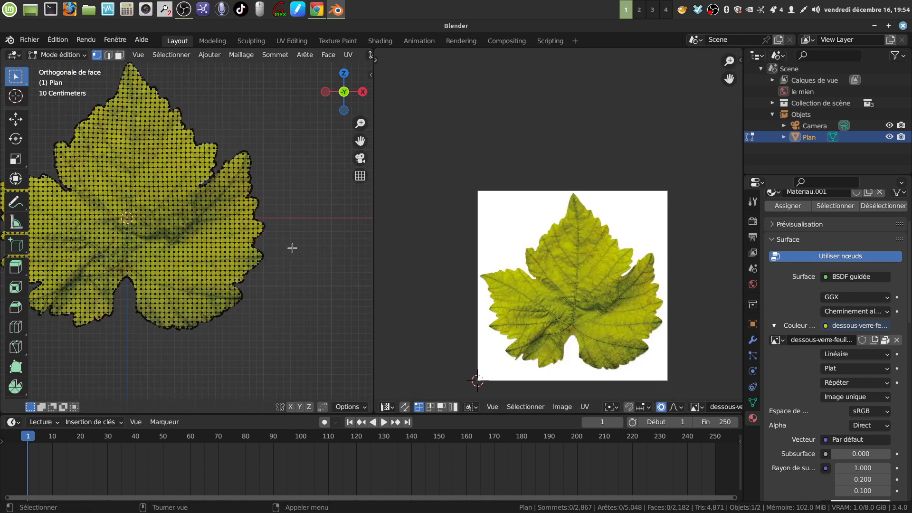
middle_click_drag(291, 246, 259, 254)
key("Tab")
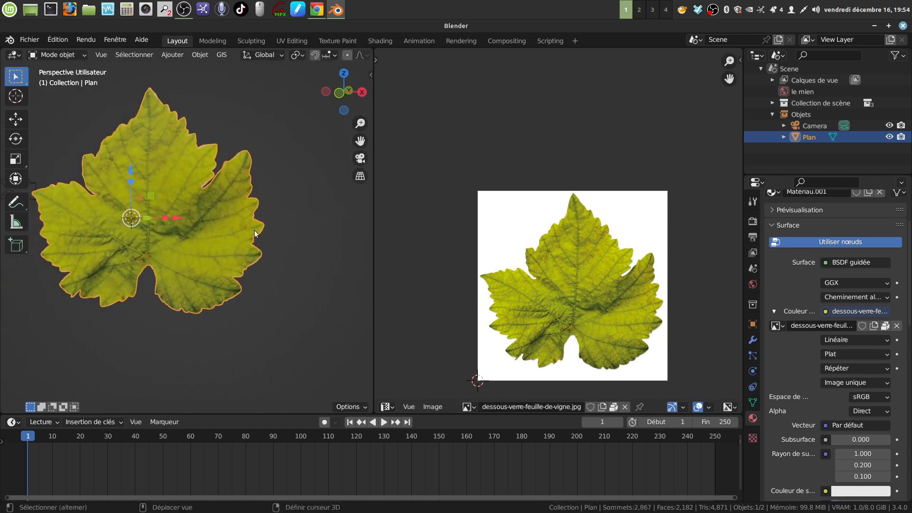
- Deselect the leaf object and examine its textured surface and edges without the selection outline
middle_click_drag(224, 156, 264, 162, "shift")
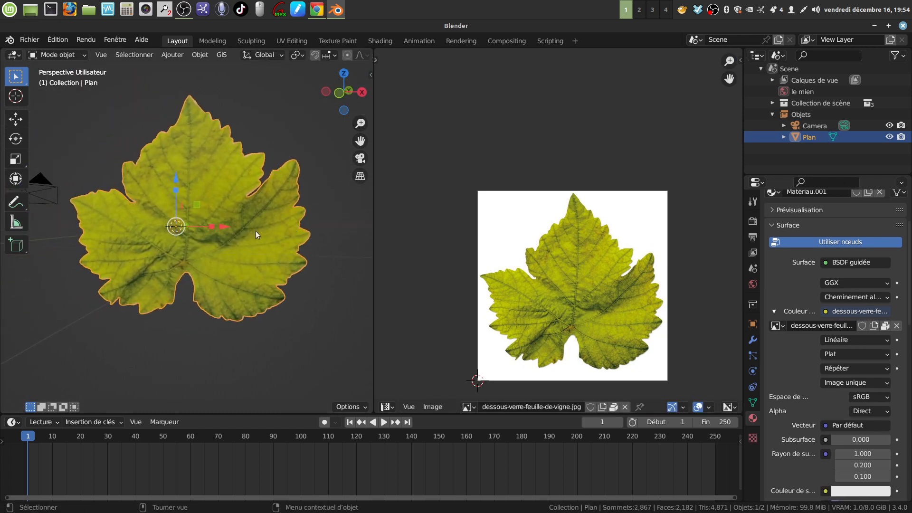
scroll(255, 234, "up", 5)
scroll(283, 225, "down", 5)
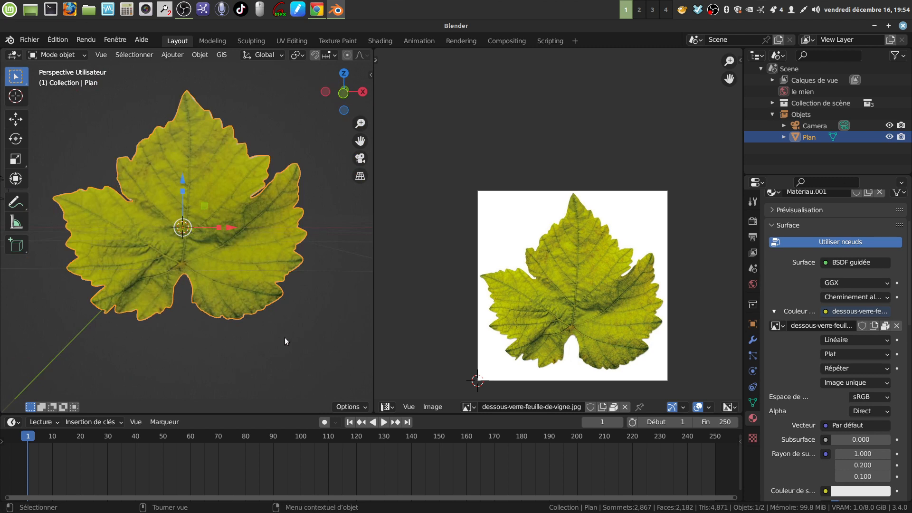
key("alt+a")
scroll(266, 309, "up", 2)
middle_click_drag(275, 244, 253, 263)
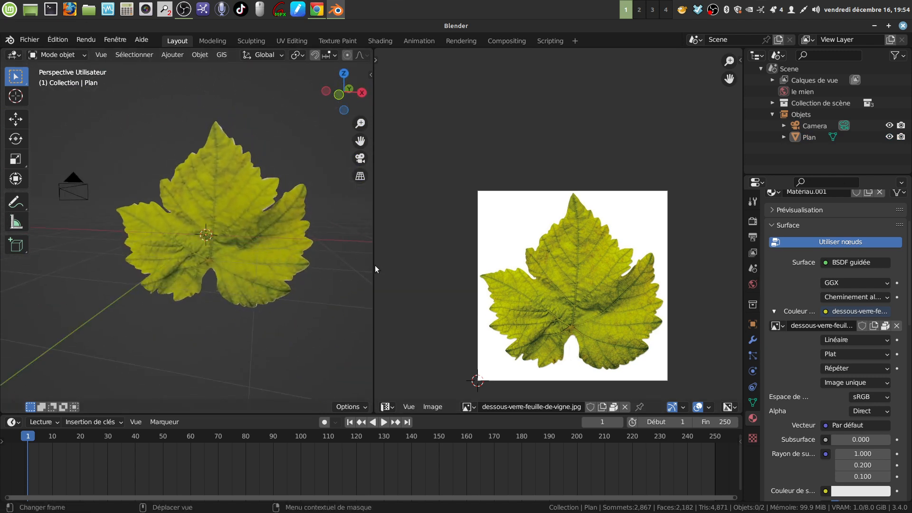
- Widen the 3D viewport slightly into the image editor and inspect the textured leaf from an angle
left_click_drag(375, 265, 421, 272)
middle_click_drag(364, 283, 255, 241)
scroll(273, 267, "down", 3)
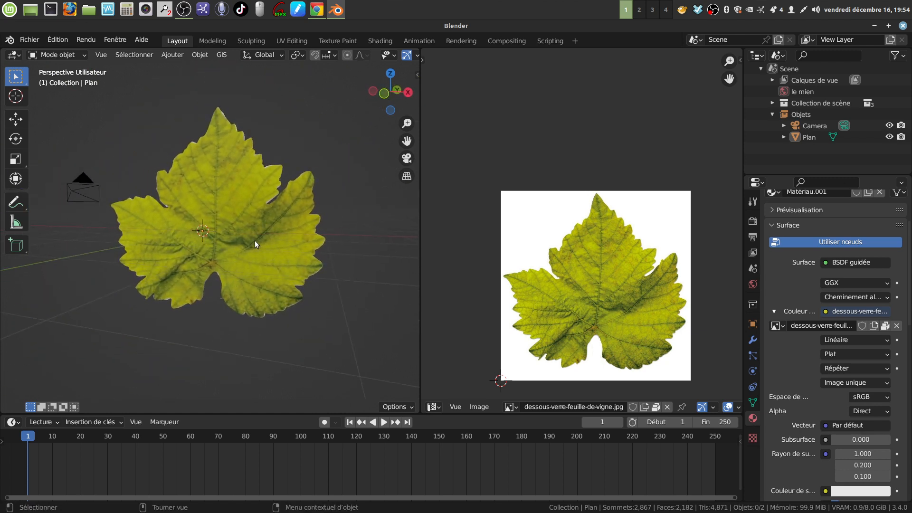